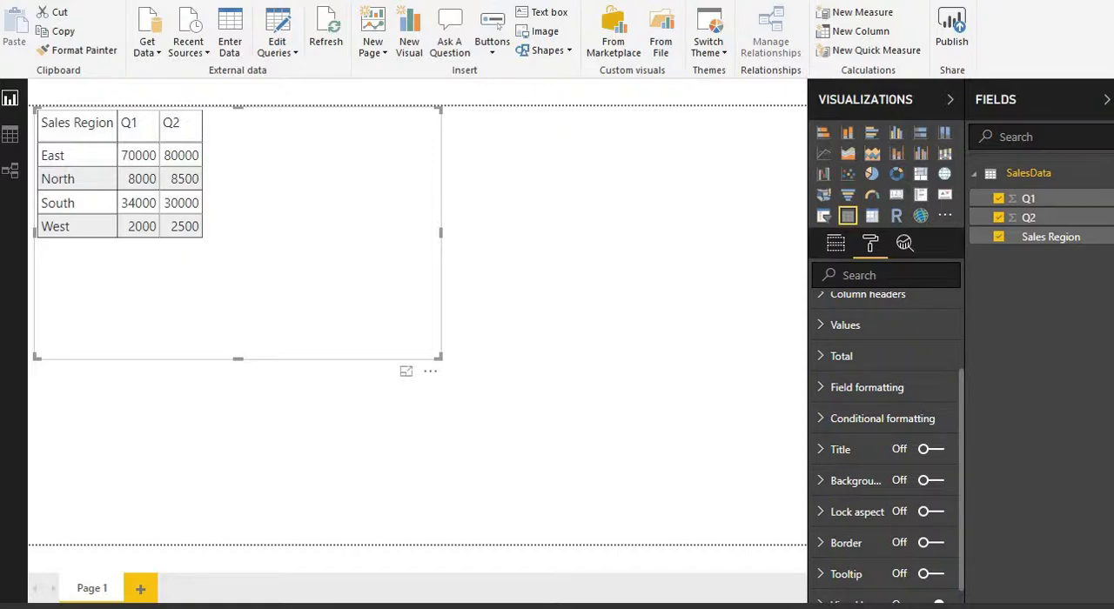
# Step: Turn on background color conditional formatting for the Q1 column of the sales table
pyautogui.click(836, 244)
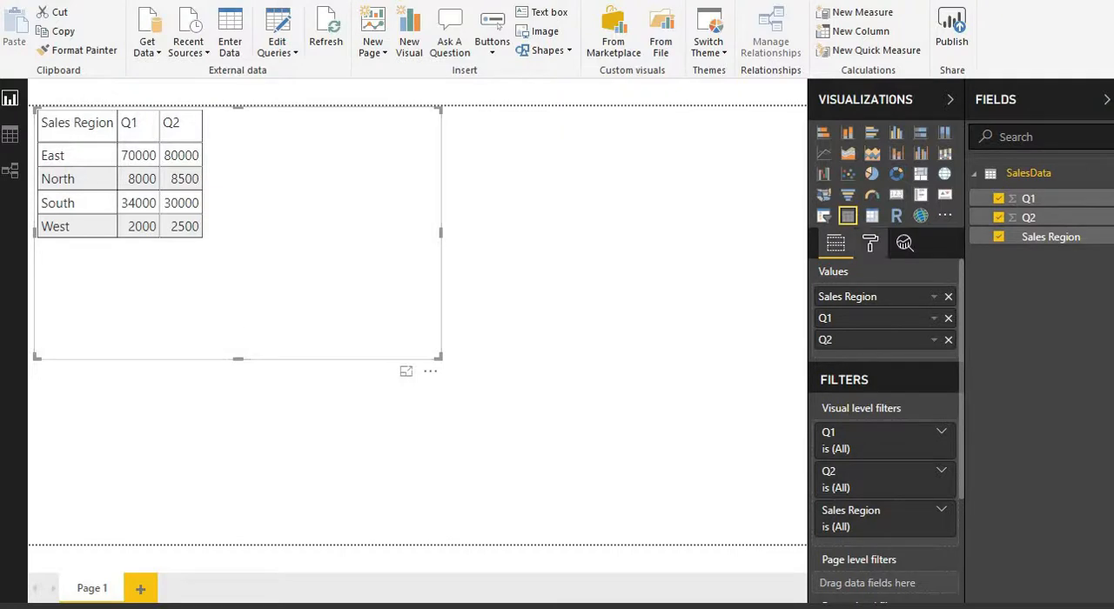
pyautogui.click(870, 244)
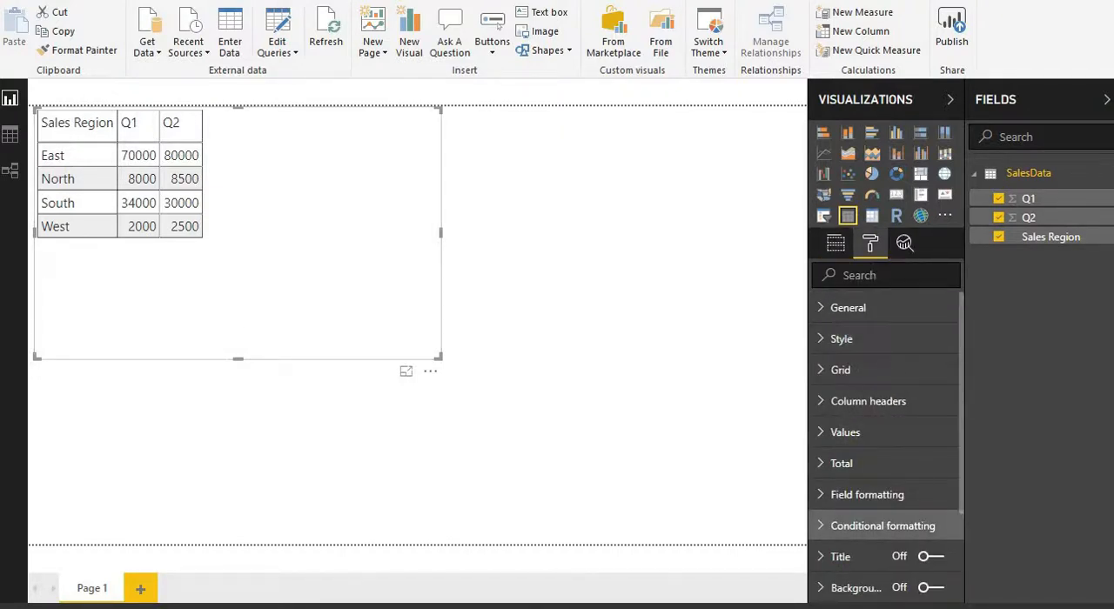
pyautogui.click(882, 526)
pyautogui.scroll(-3, 883, 526)
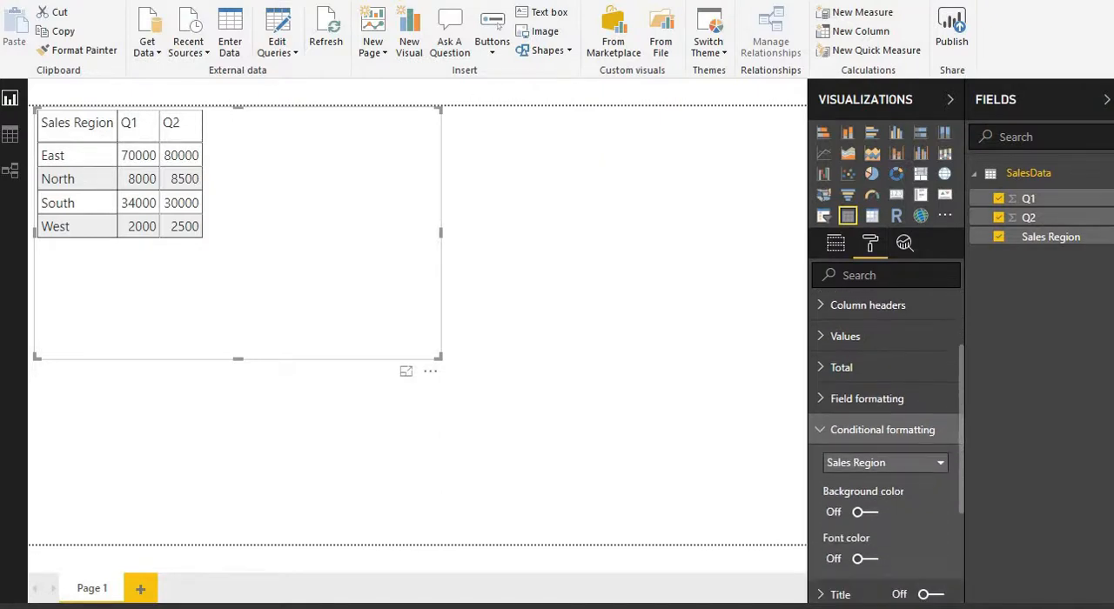
pyautogui.click(940, 413)
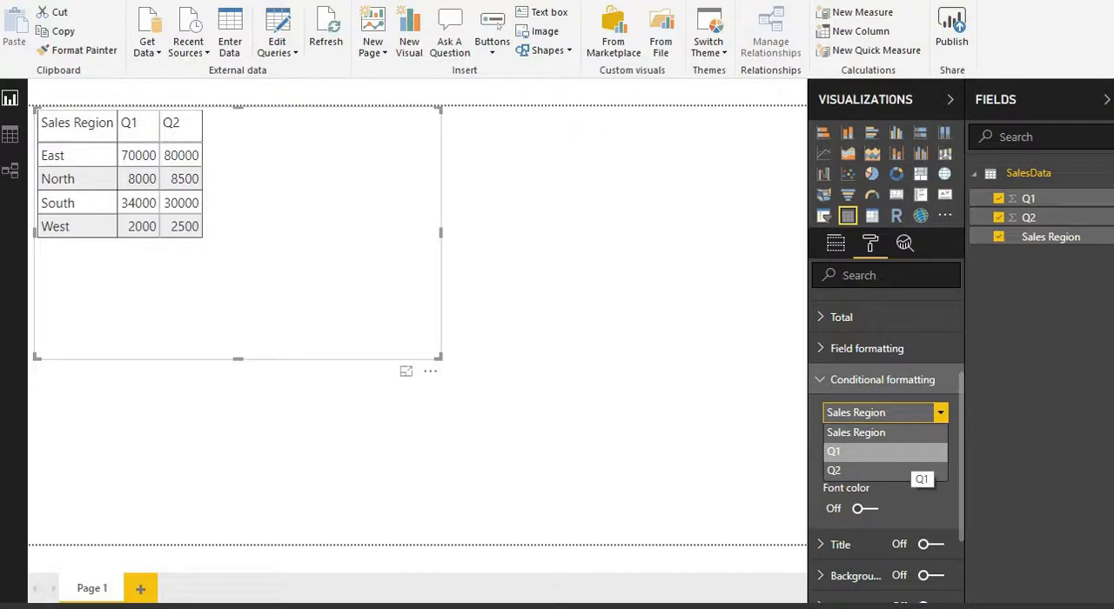
pyautogui.click(906, 452)
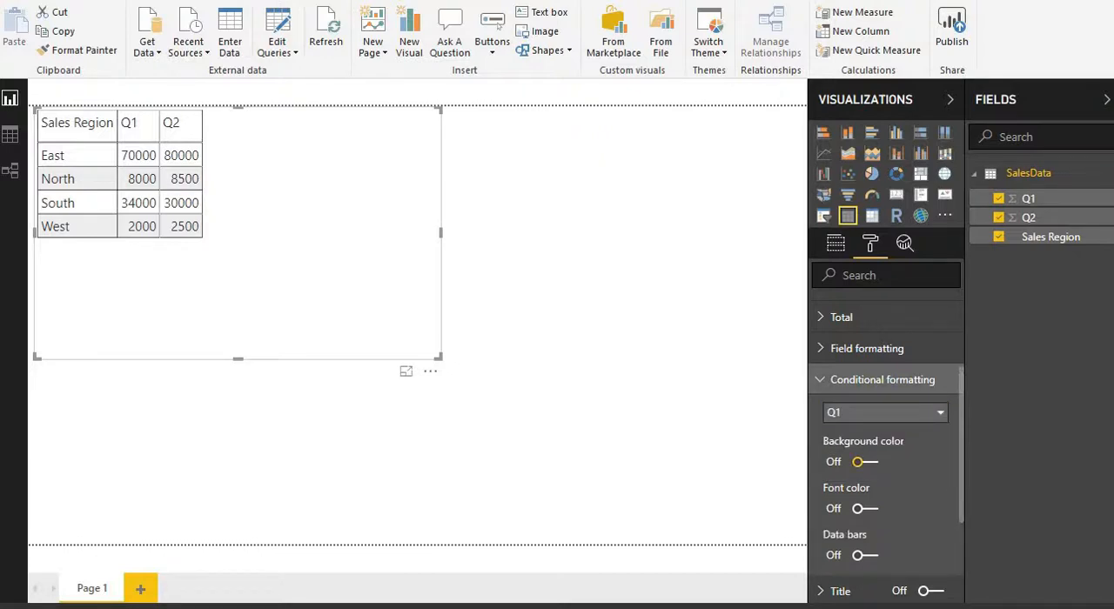
pyautogui.click(861, 462)
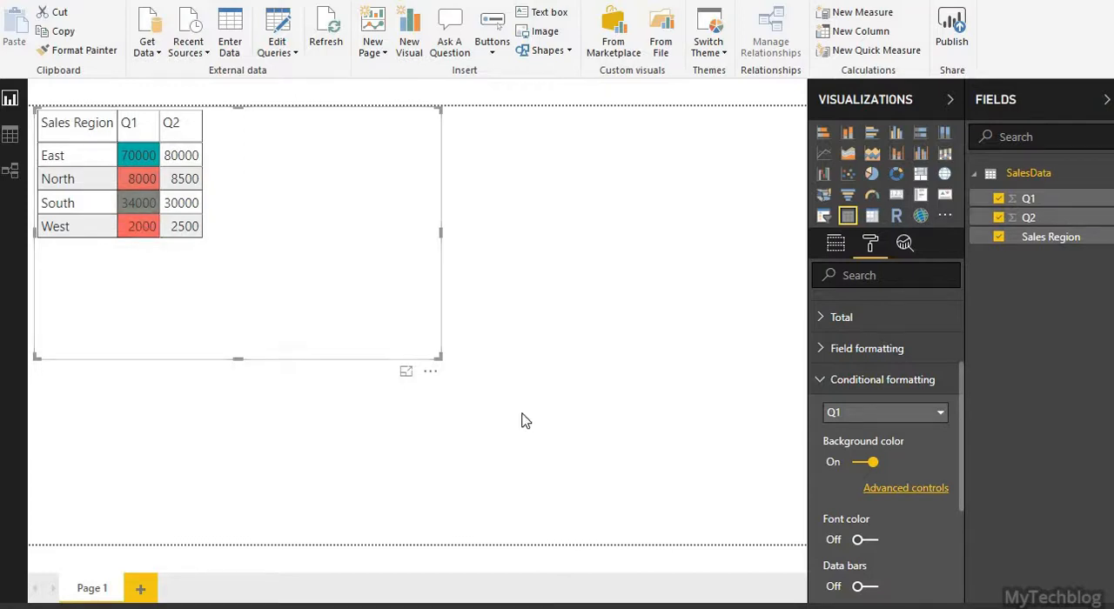
# Step: Examine the format-by options, including Rules, in Q1's advanced background color controls without applying any change
pyautogui.click(928, 491)
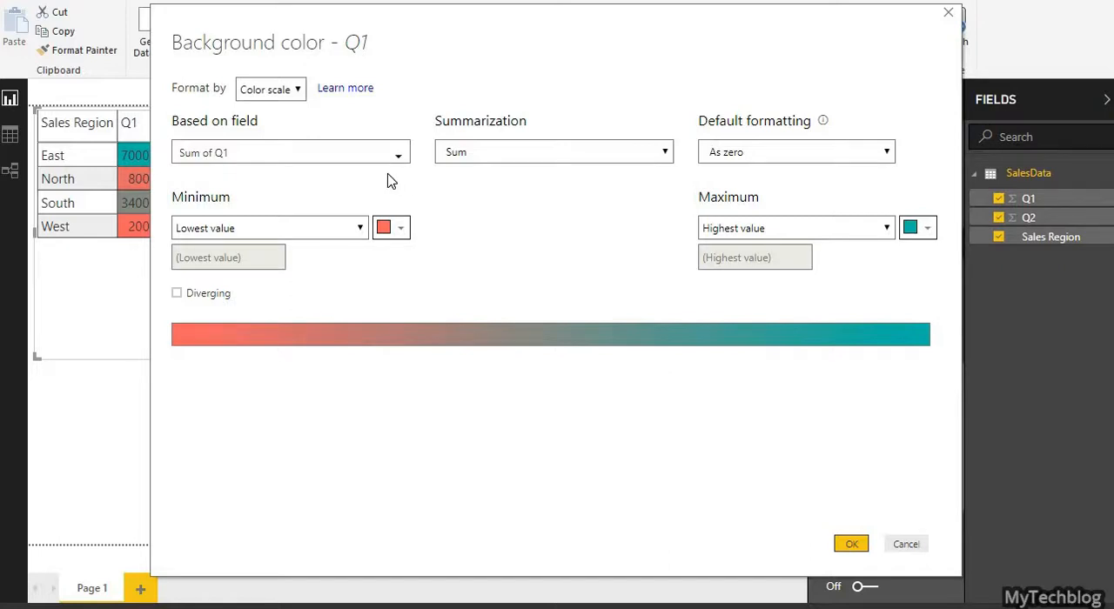
pyautogui.click(299, 91)
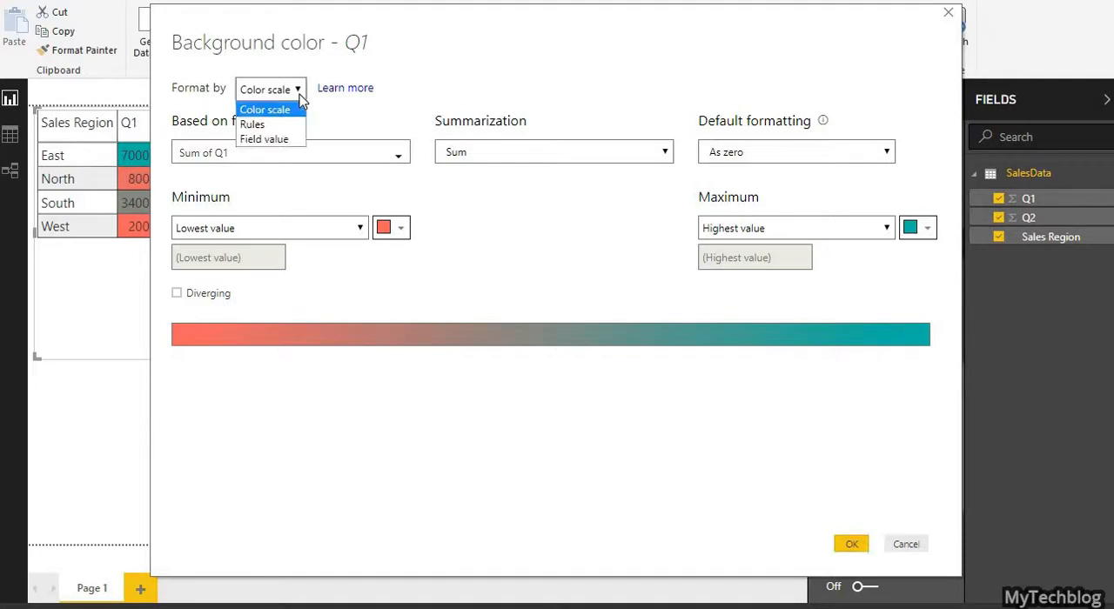
pyautogui.click(284, 126)
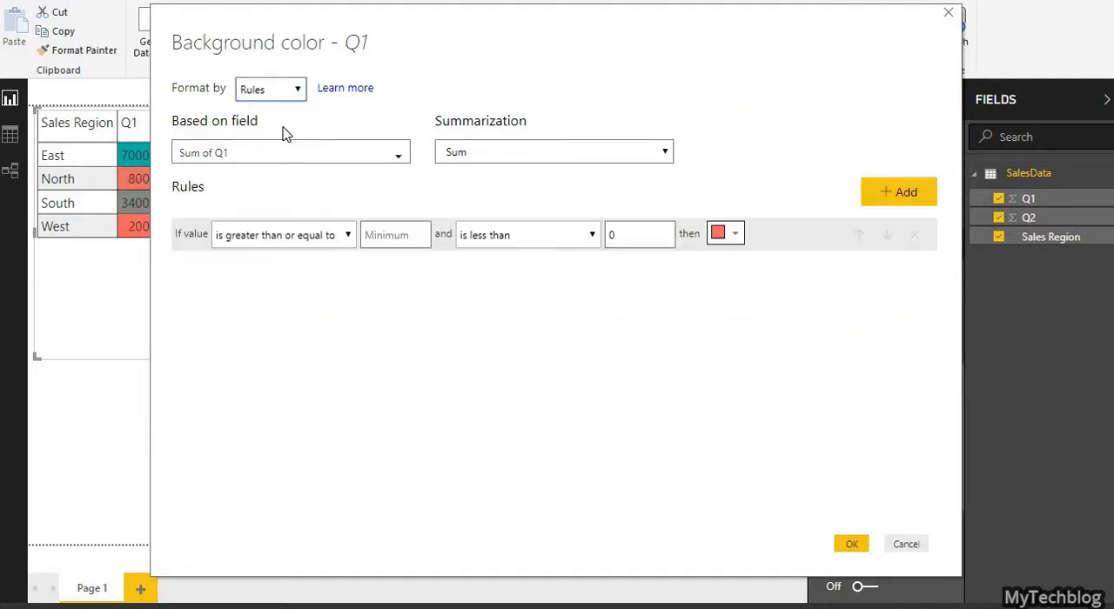
pyautogui.click(293, 96)
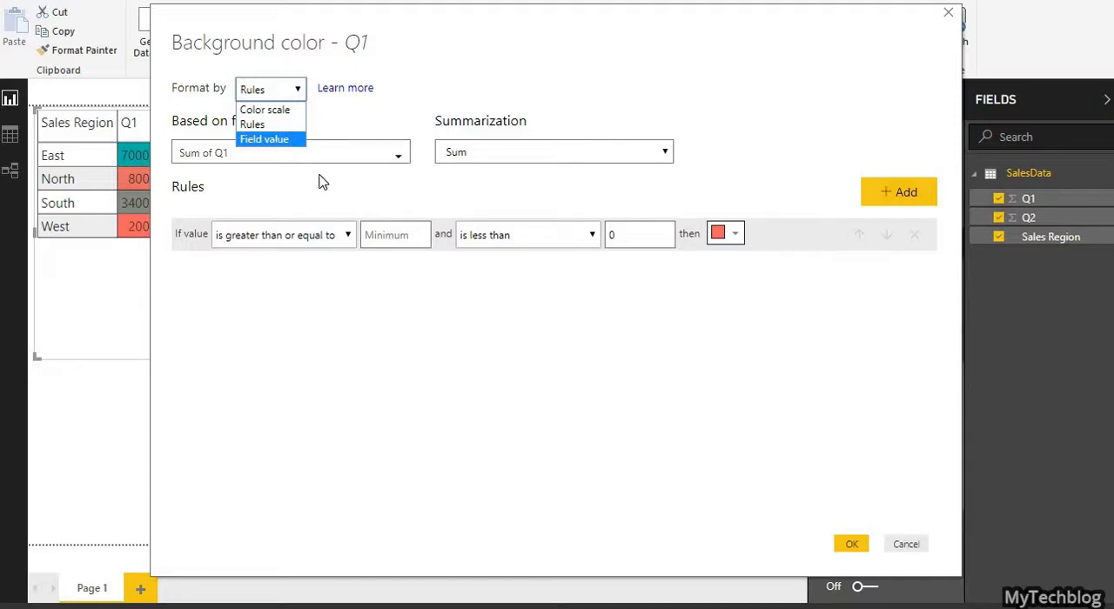
pyautogui.click(279, 129)
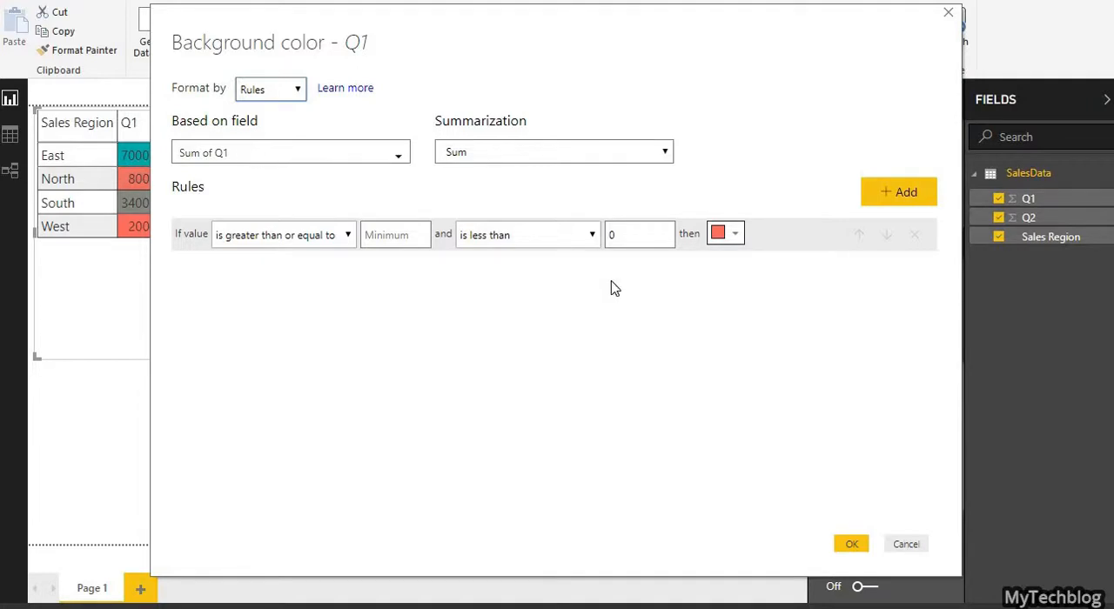
pyautogui.click(905, 545)
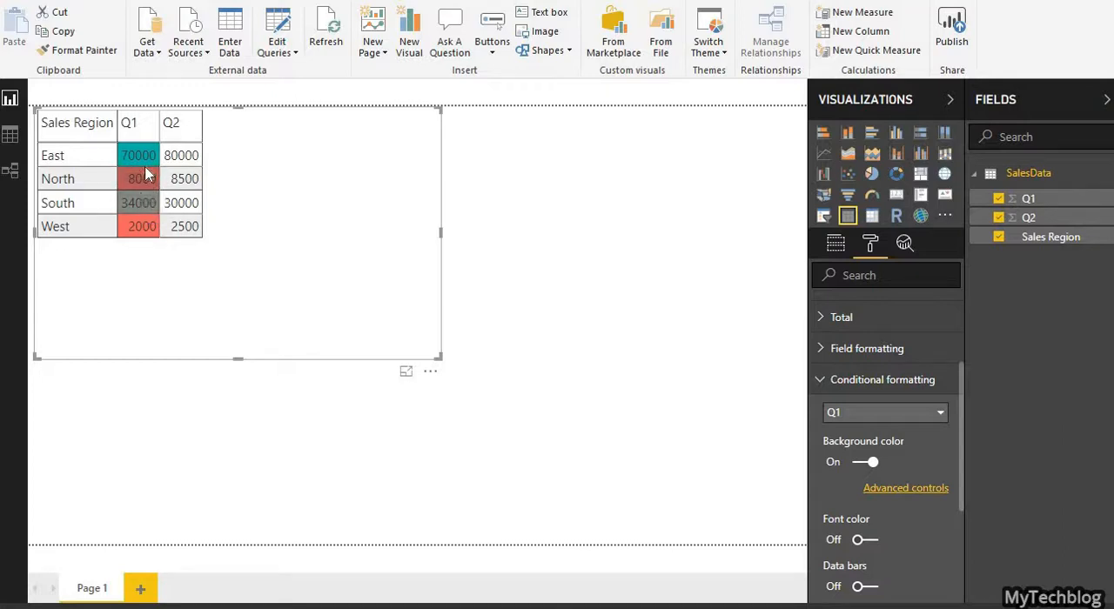
pyautogui.click(883, 492)
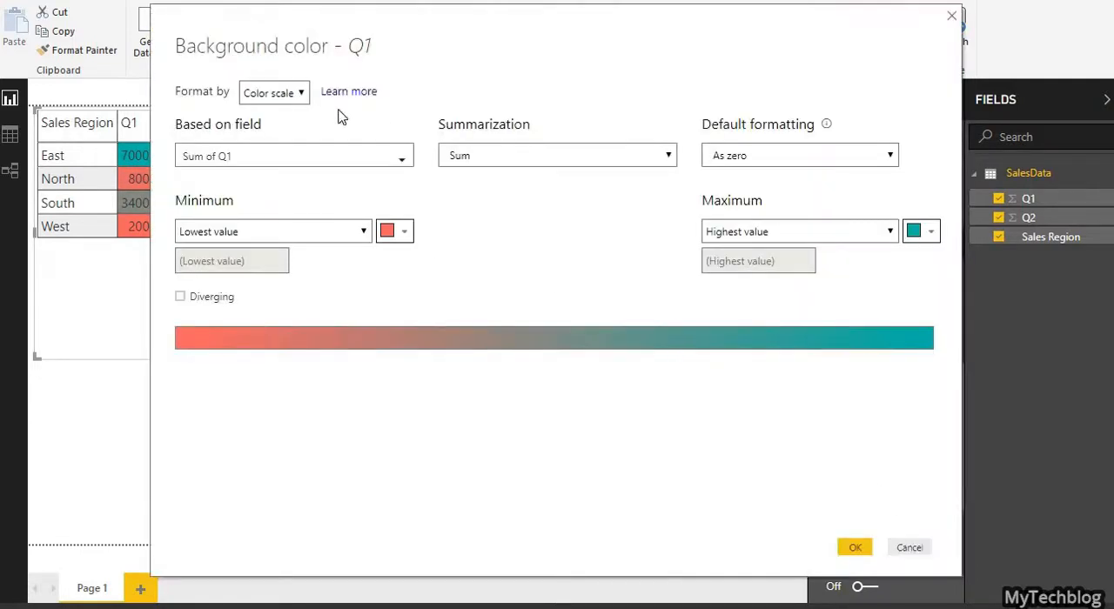
pyautogui.click(300, 95)
pyautogui.click(287, 125)
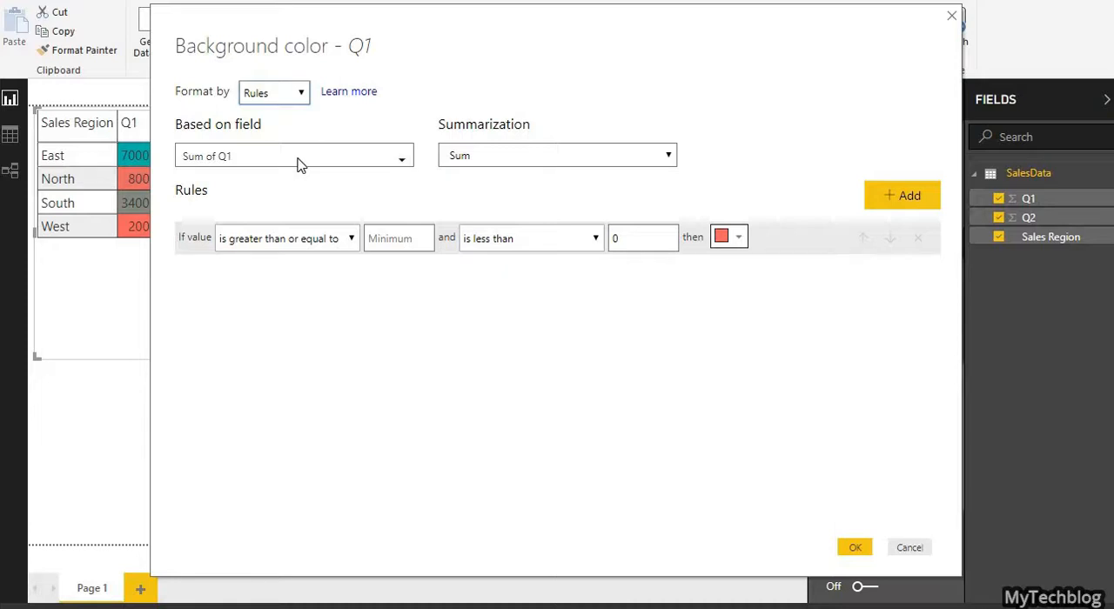
pyautogui.click(911, 548)
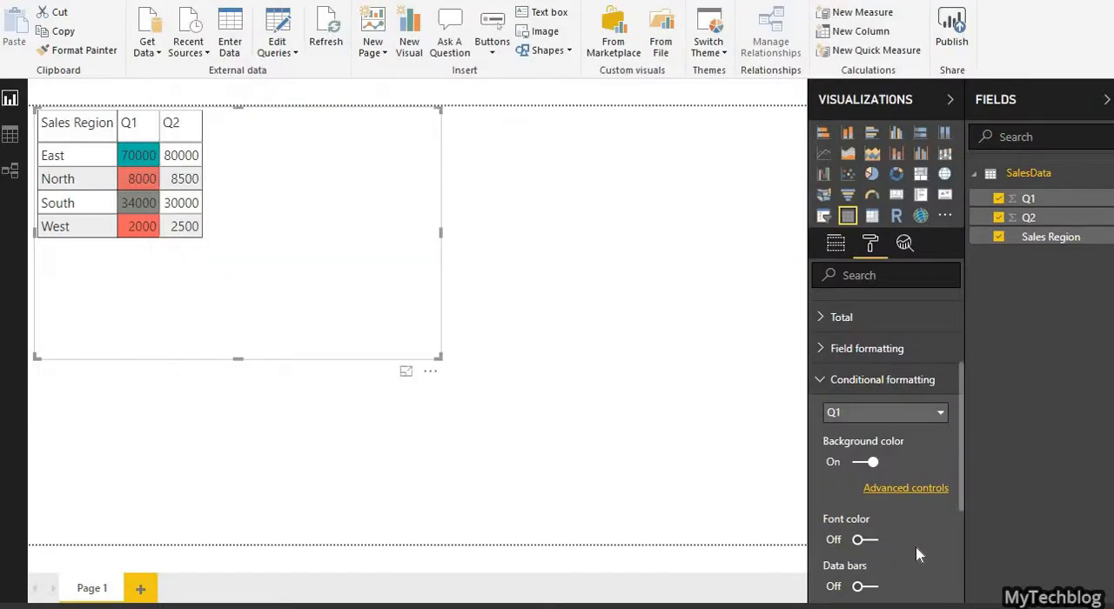
# Step: Turn off Q1's background color formatting and collapse the conditional formatting settings
pyautogui.click(867, 465)
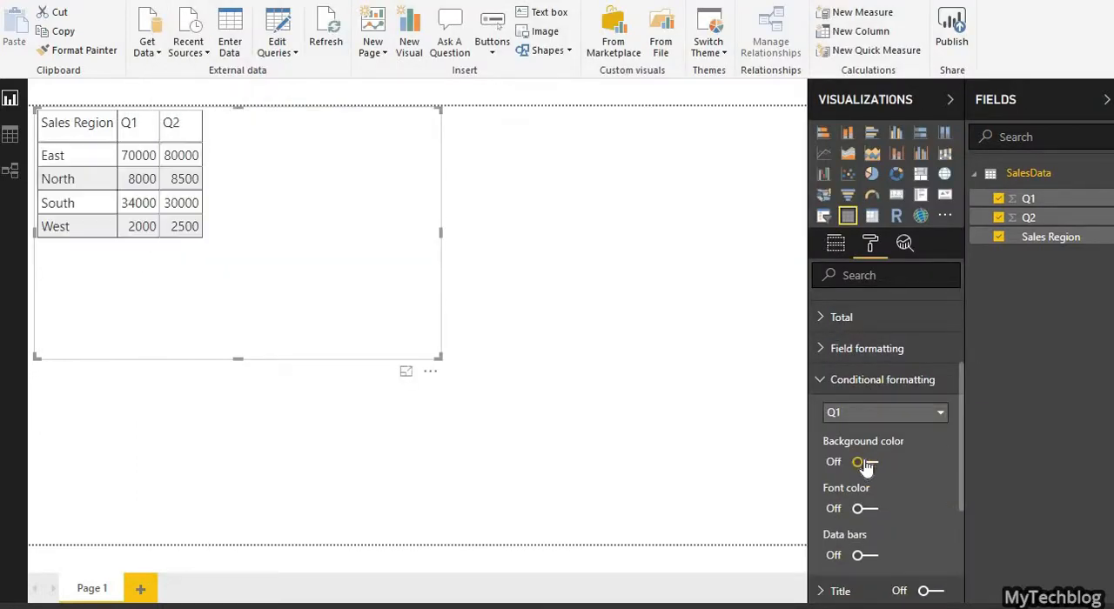
pyautogui.click(826, 383)
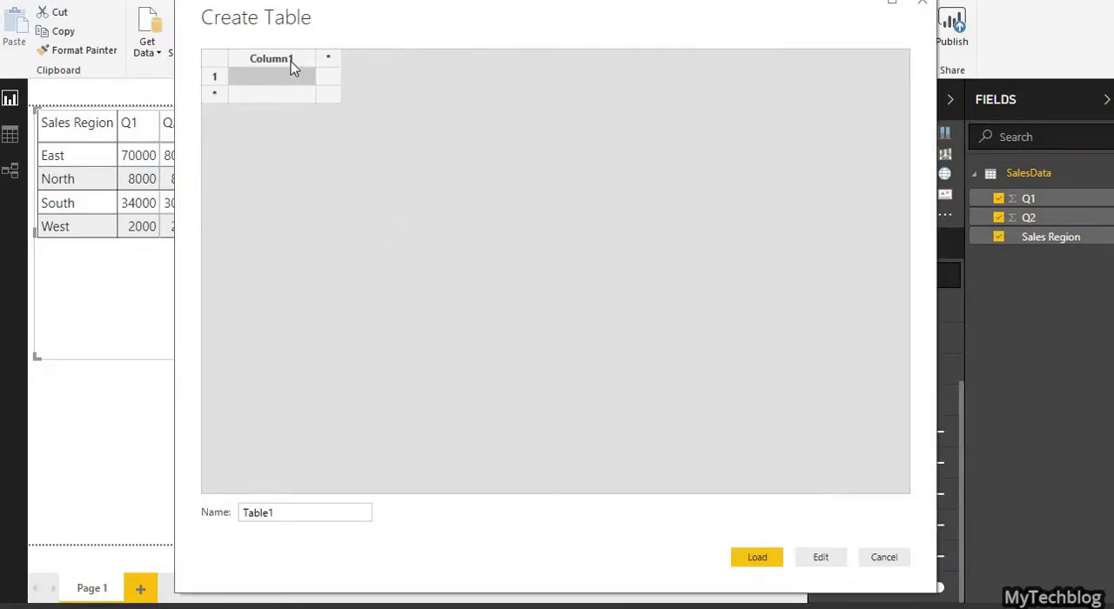
# Step: Name the first column of the new manually entered table Region
pyautogui.click(293, 63)
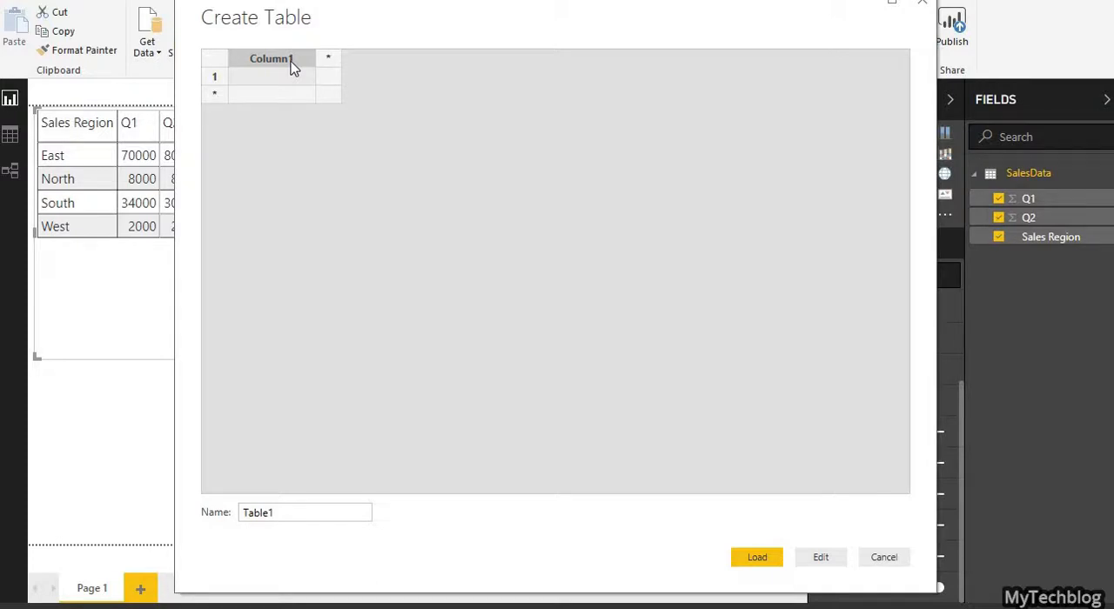
pyautogui.write('Sales')
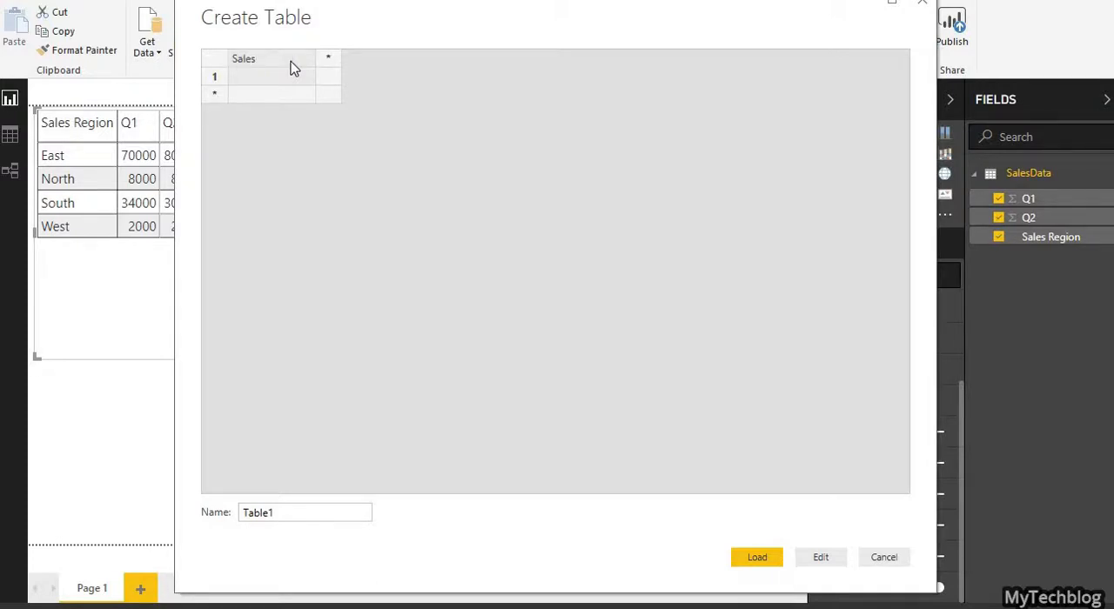
pyautogui.press('BackSpace')
pyautogui.press('BackSpace')
pyautogui.press('BackSpace')
pyautogui.press('BackSpace')
pyautogui.press('BackSpace')
pyautogui.write('Region')
pyautogui.press('Tab')
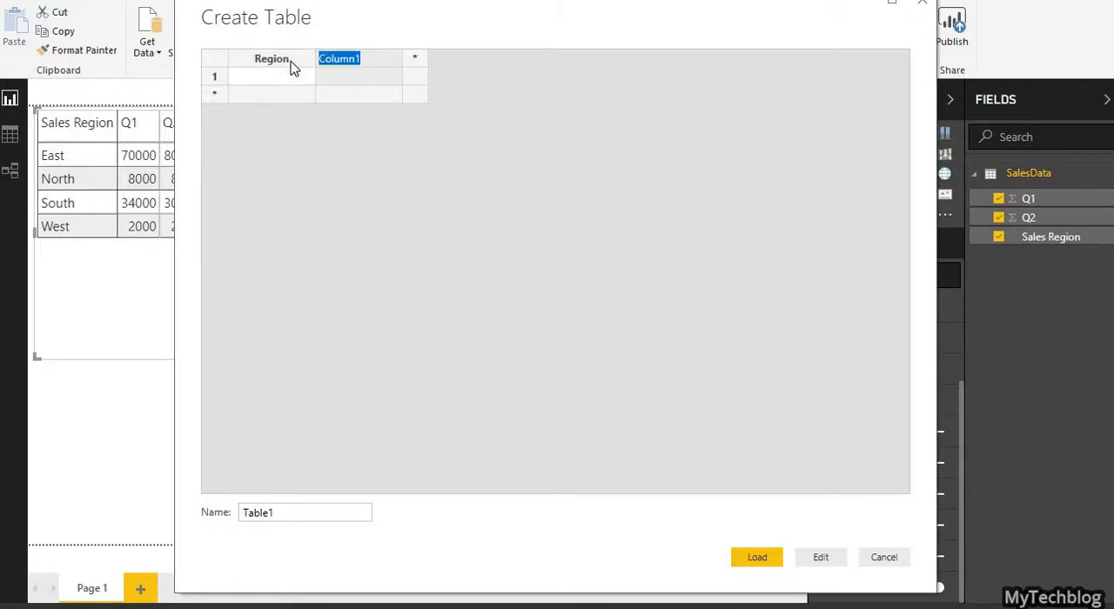
# Step: Add a second and third column to the new table, named Q1Color and Q2Color
pyautogui.write('Q1Color')
pyautogui.press('Tab')
pyautogui.write('Q2Co')
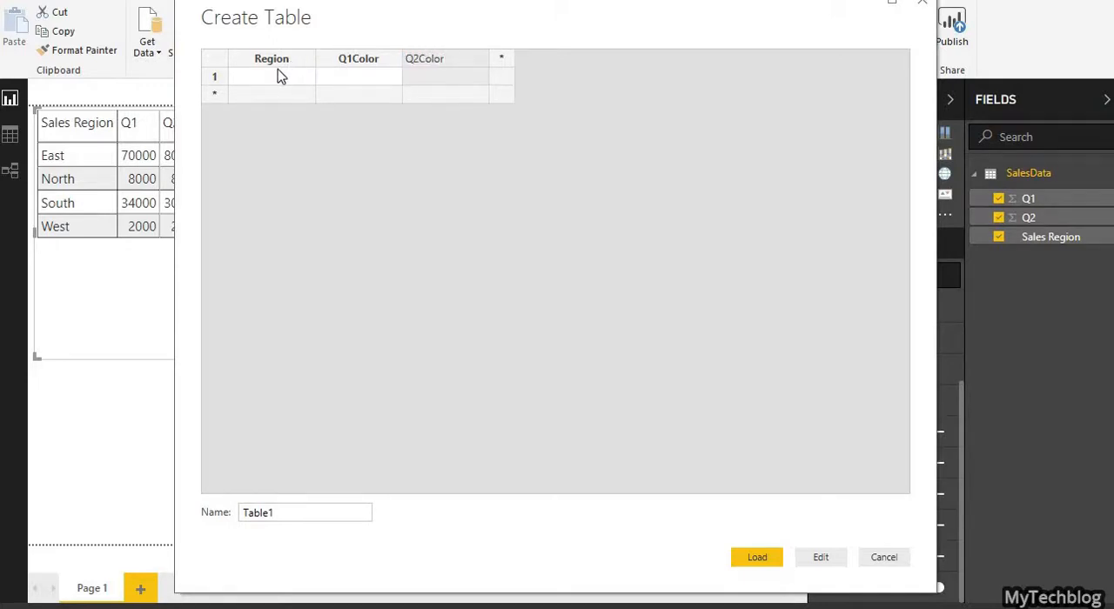
# Step: Fill the first row with East, green and green, and delete the surplus fourth column
pyautogui.click(277, 74)
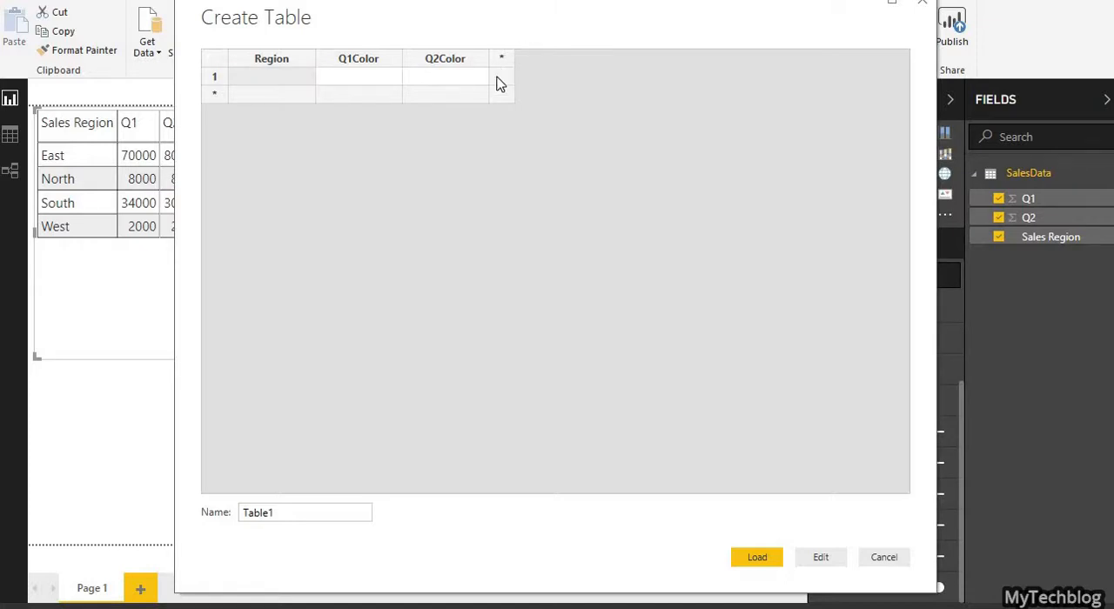
pyautogui.click(273, 77)
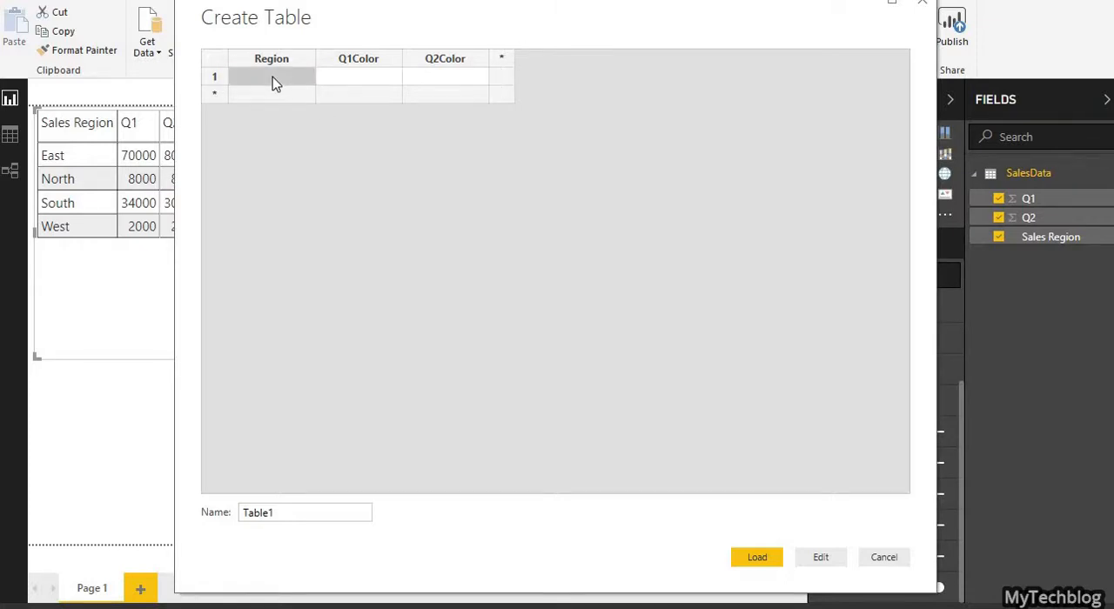
pyautogui.write('East')
pyautogui.press('Tab')
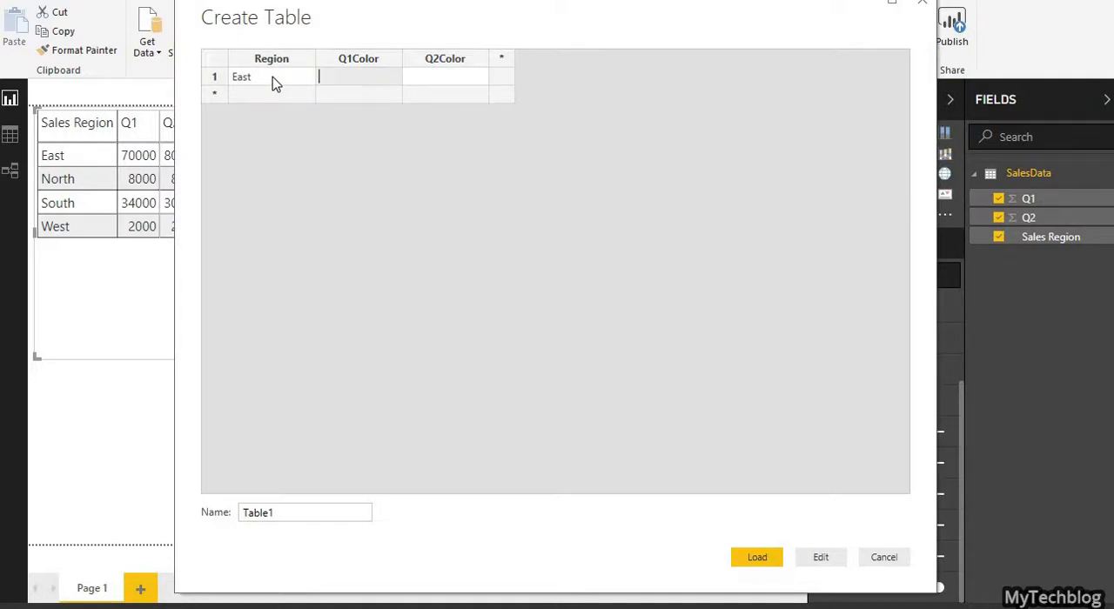
pyautogui.write('green')
pyautogui.press('Tab')
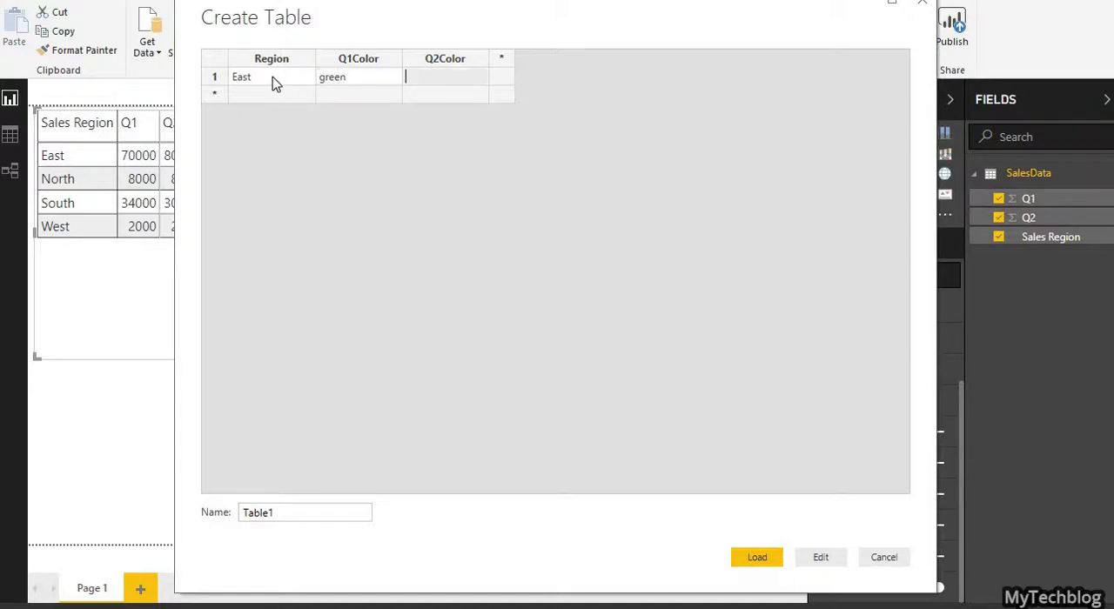
pyautogui.write('green')
pyautogui.press('Tab')
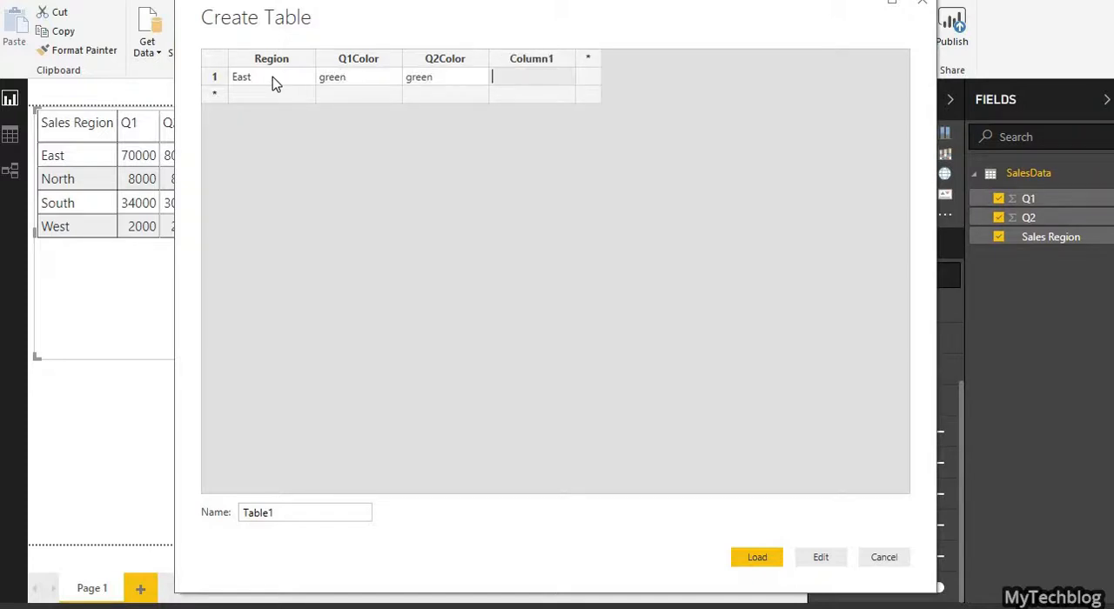
pyautogui.click(535, 60)
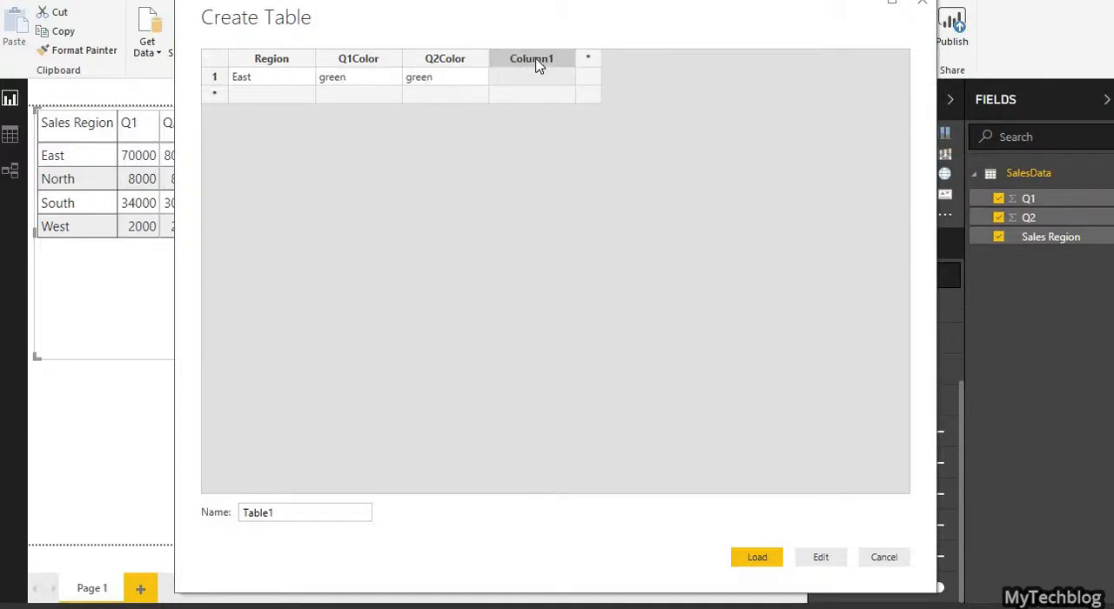
pyautogui.press('Delete')
# Step: Add a second row with region North, Q1Color yellow and Q2Color red
pyautogui.click(292, 94)
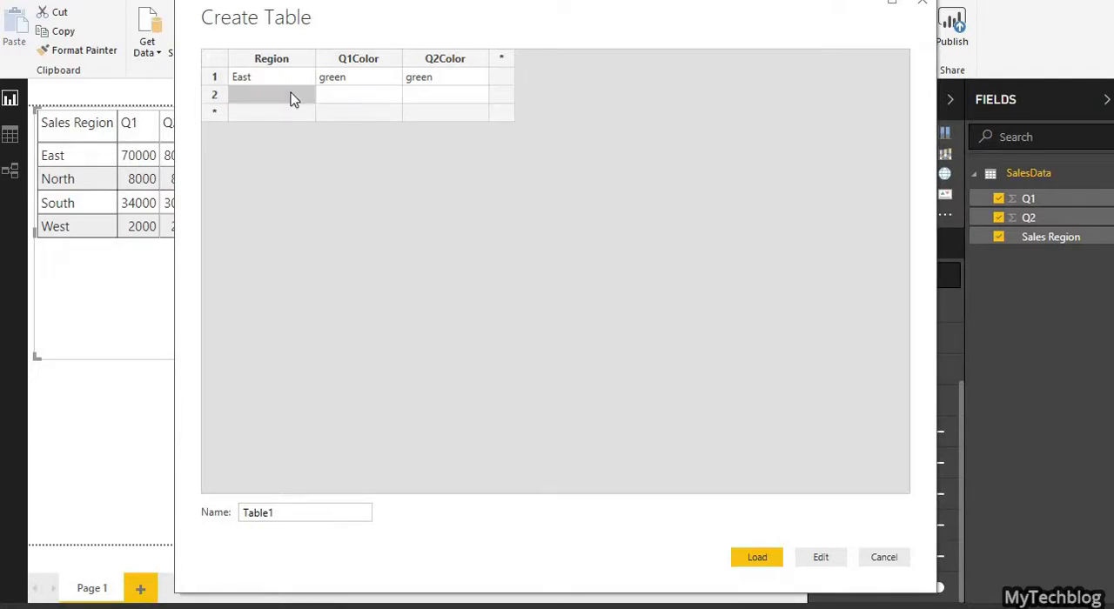
pyautogui.write('North')
pyautogui.press('Tab')
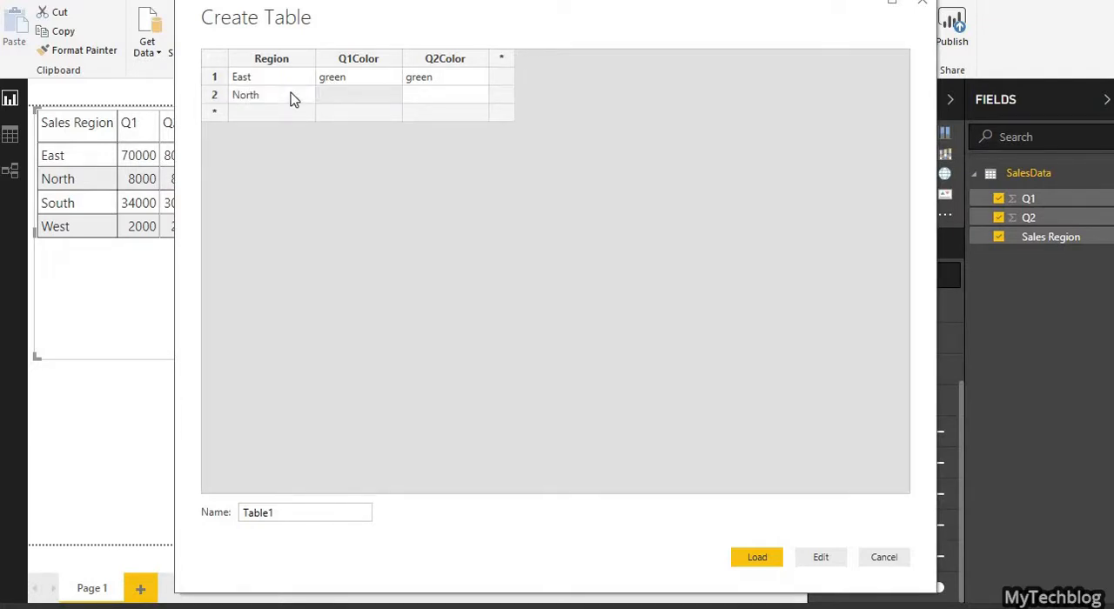
pyautogui.write('yellow')
pyautogui.press('Tab')
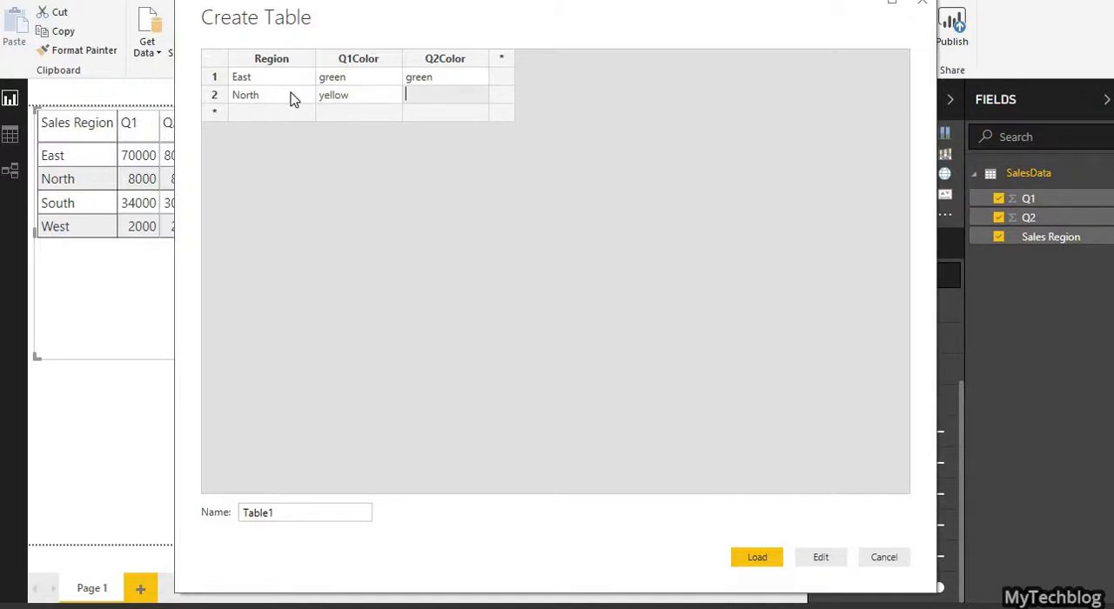
pyautogui.write('red')
# Step: Add a third row with region South, Q1Color green and Q2Color yellow
pyautogui.click(263, 118)
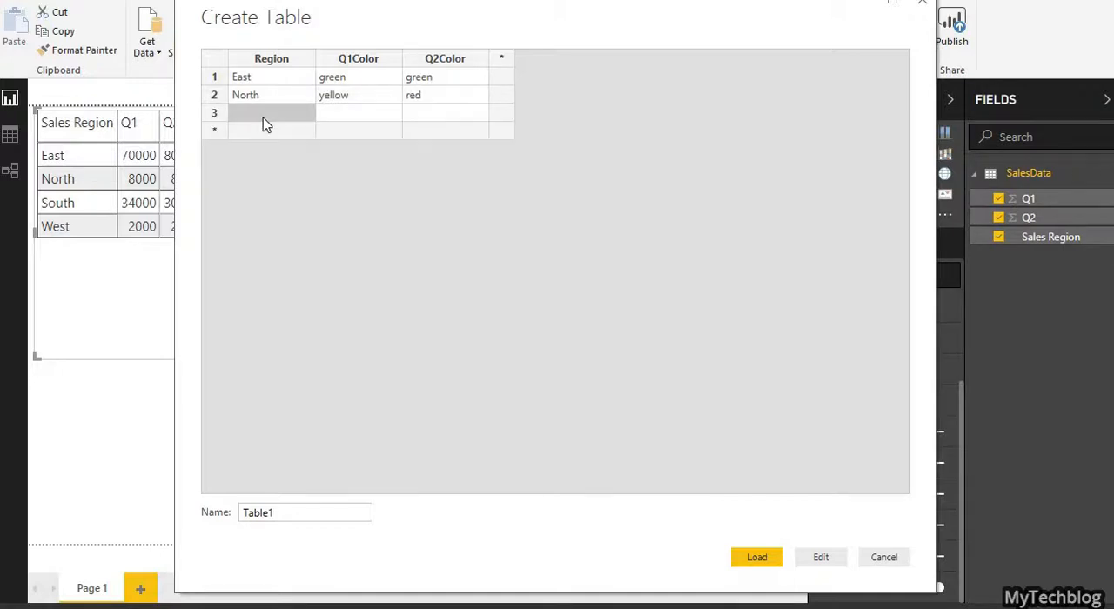
pyautogui.write('South')
pyautogui.press('Tab')
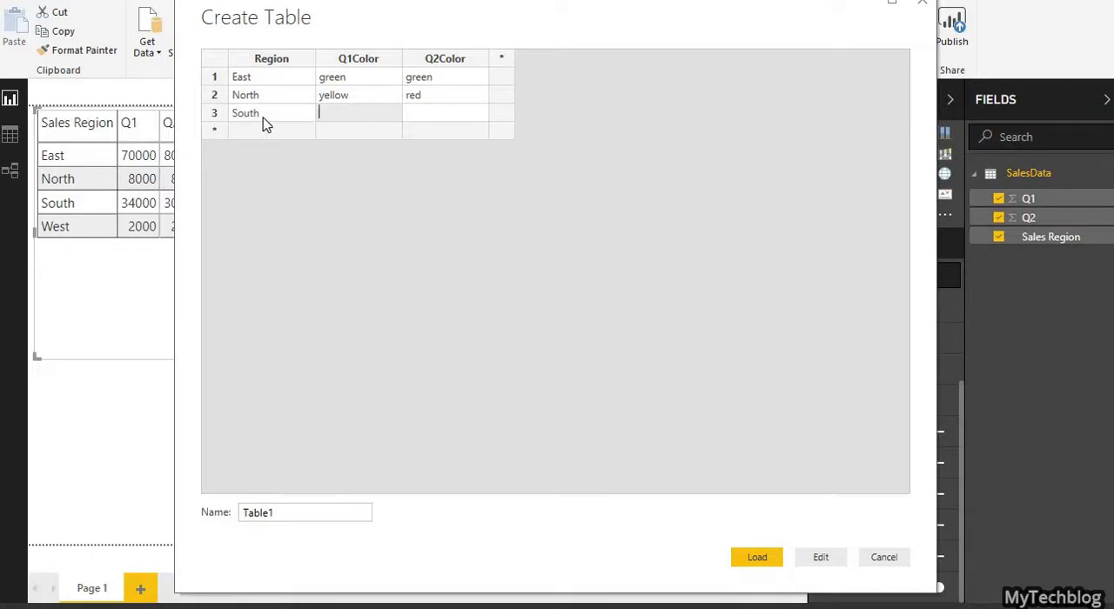
pyautogui.write('green')
pyautogui.press('Tab')
pyautogui.write('yellow')
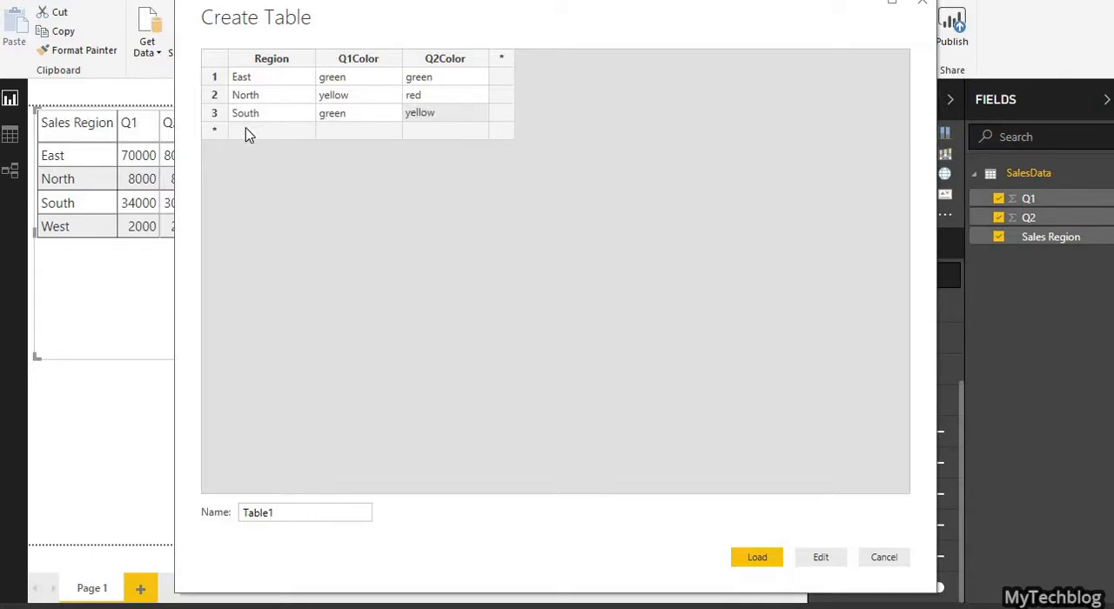
# Step: Add a fourth row with region West, Q1Color red and Q2Color yellow
pyautogui.click(247, 132)
pyautogui.write('West')
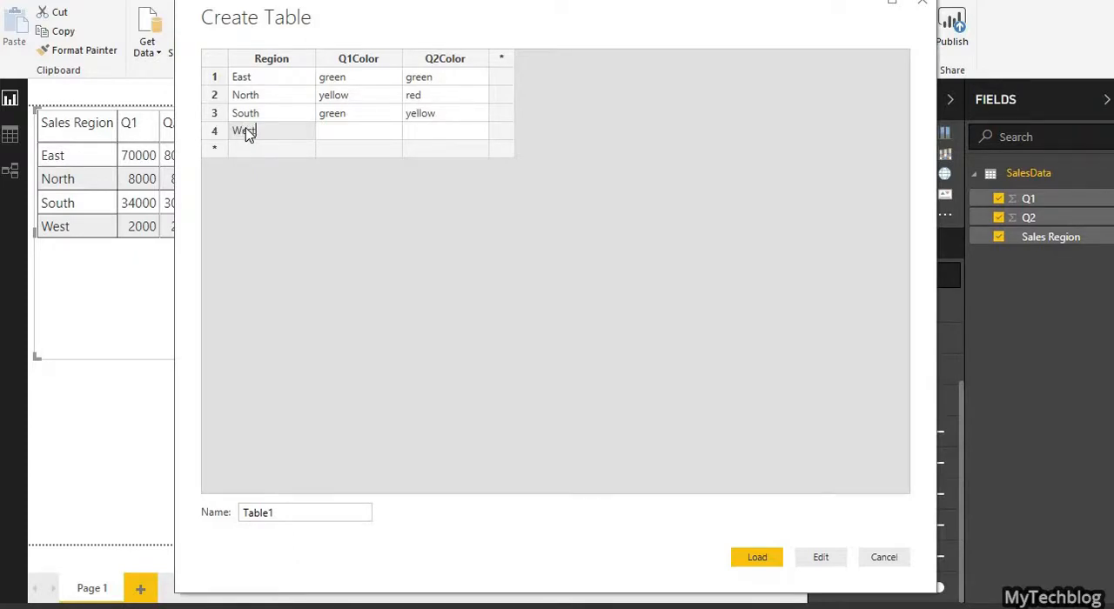
pyautogui.press('Tab')
pyautogui.write('red')
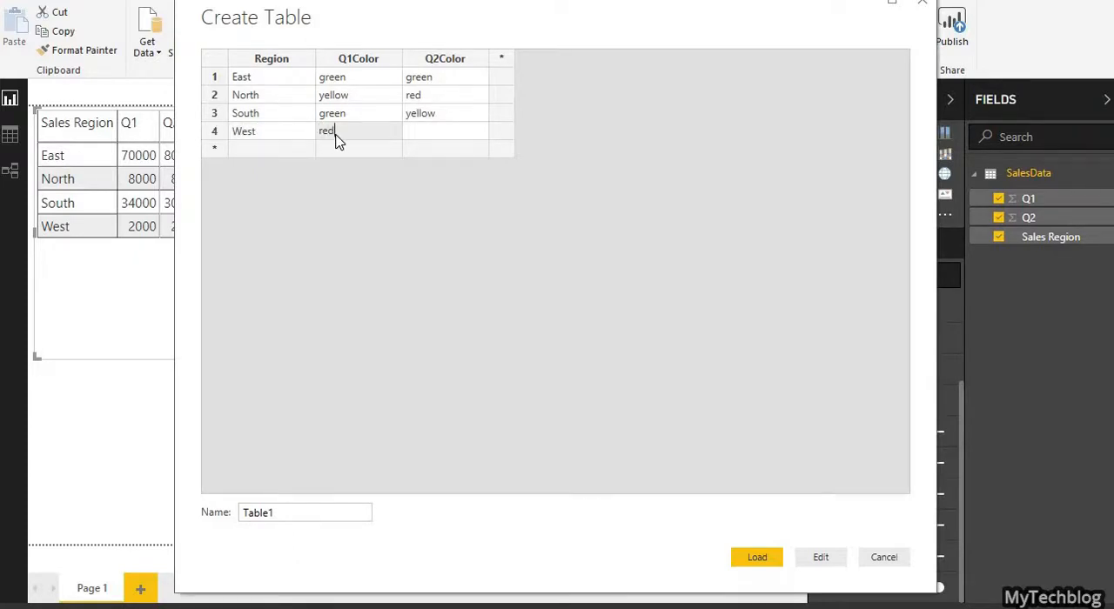
pyautogui.press('Tab')
pyautogui.write('yellow')
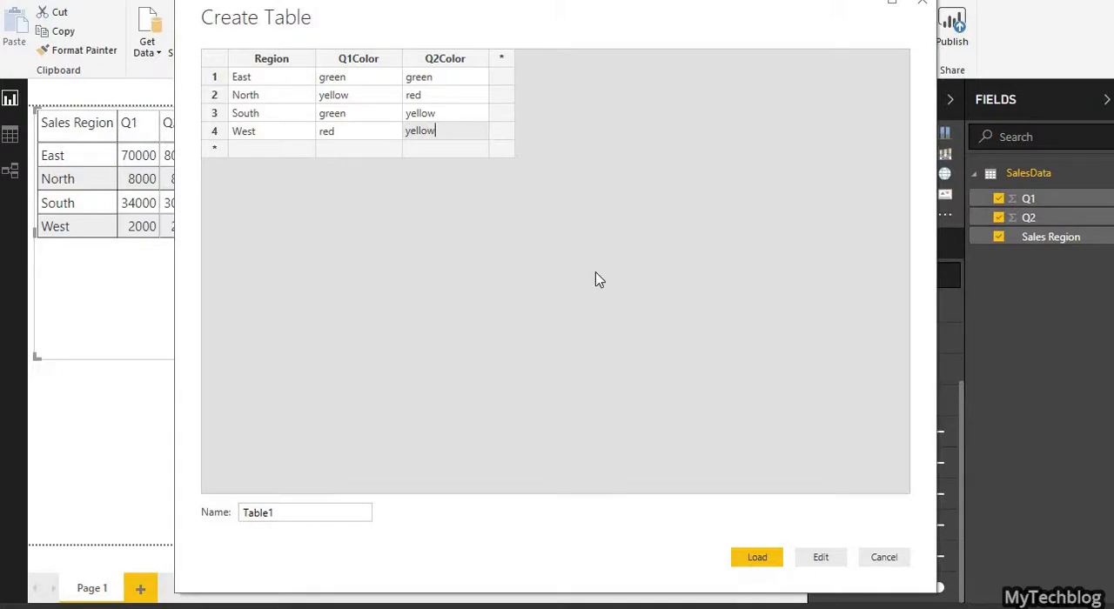
# Step: Name the new table ColorCodes and load it into the report
pyautogui.doubleClick(354, 519)
pyautogui.write('ColorCodes')
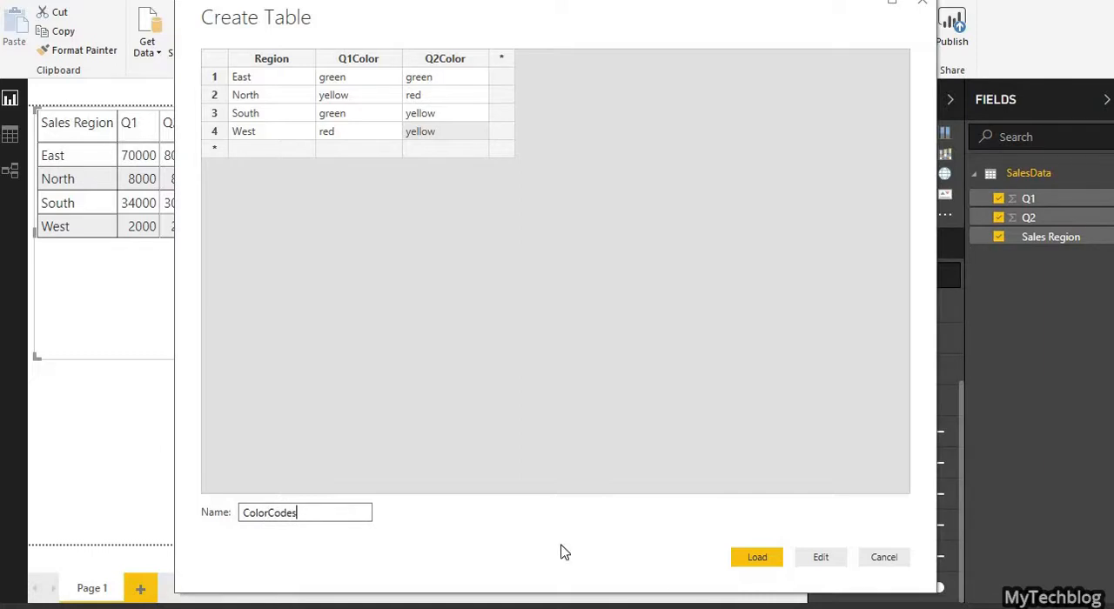
pyautogui.click(755, 559)
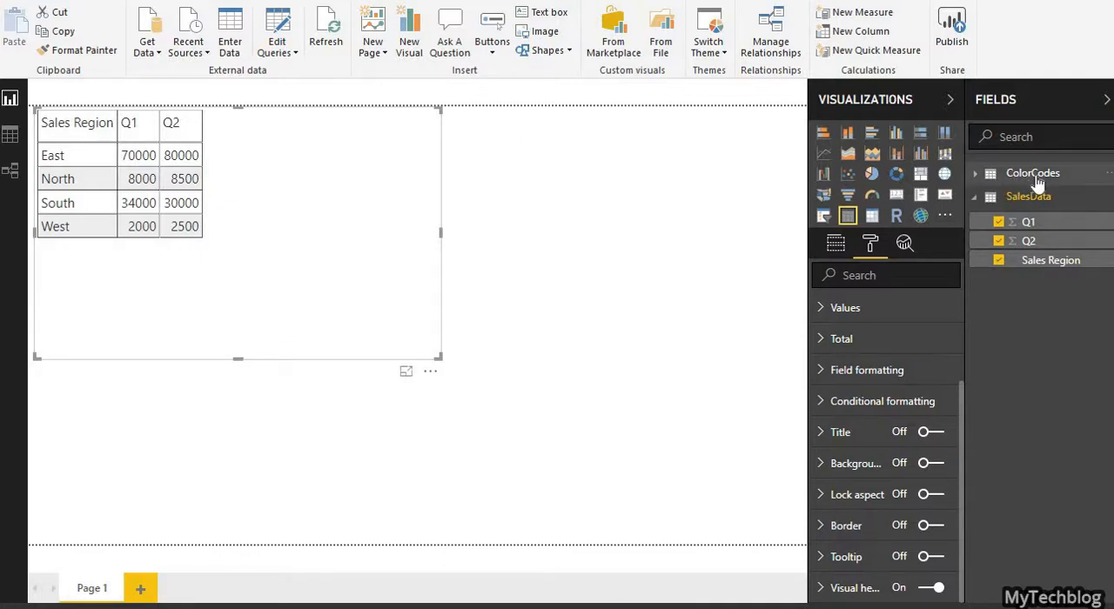
# Step: Open the ColorCodes query in the Power Query Editor and create a reference query from it
pyautogui.click(1107, 177)
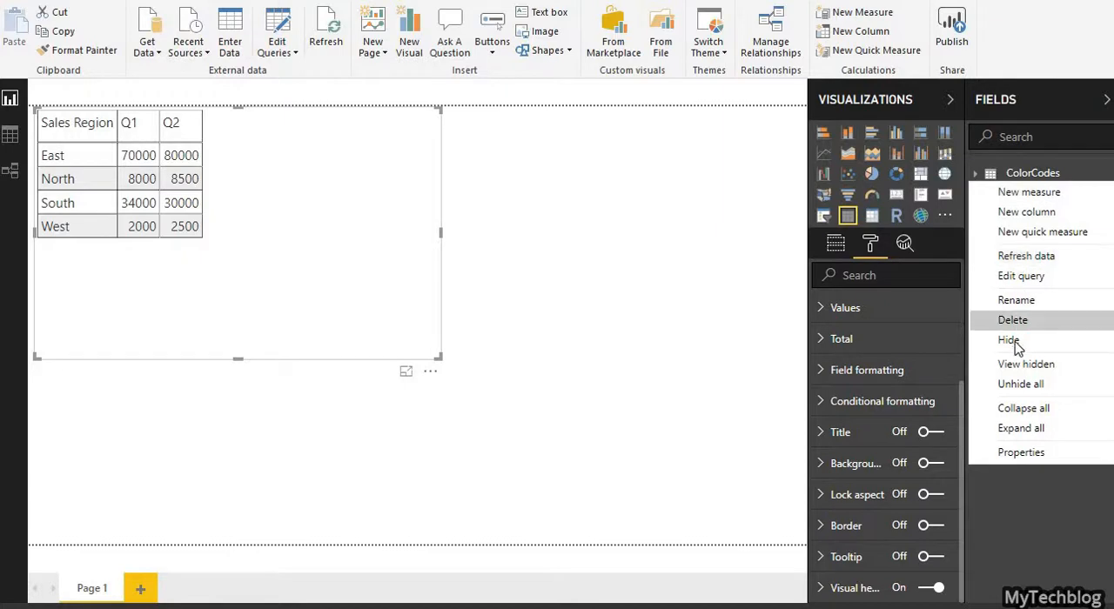
pyautogui.click(1046, 278)
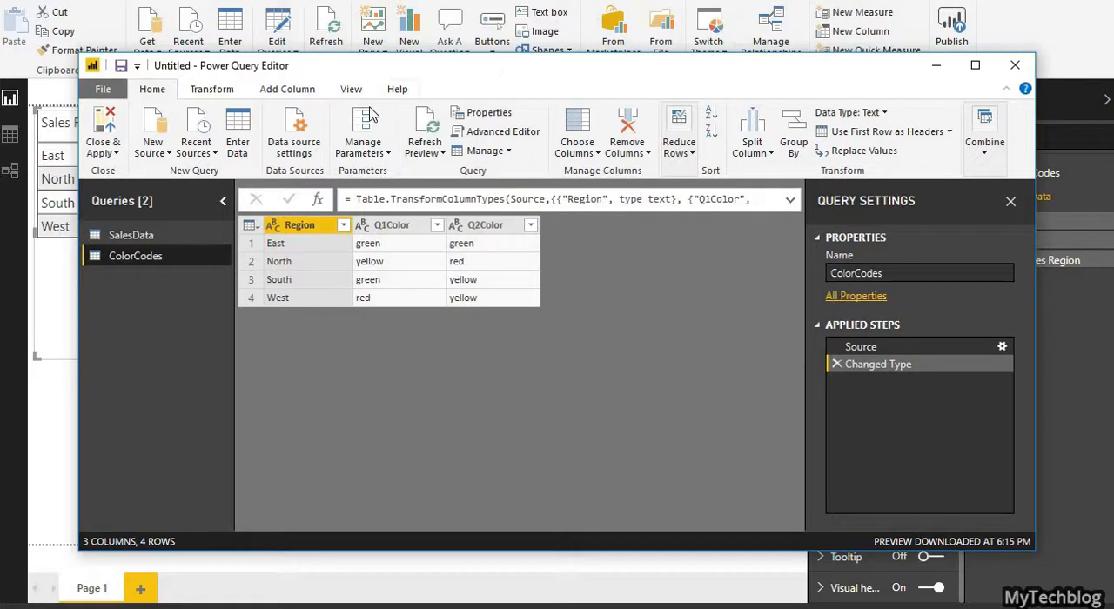
pyautogui.rightClick(139, 264)
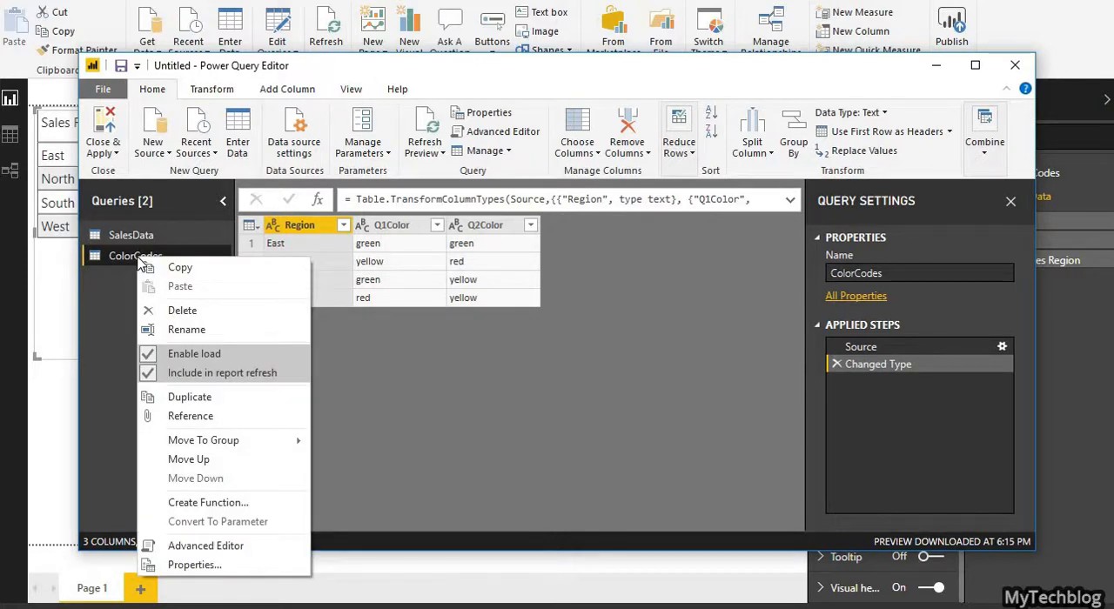
pyautogui.click(190, 418)
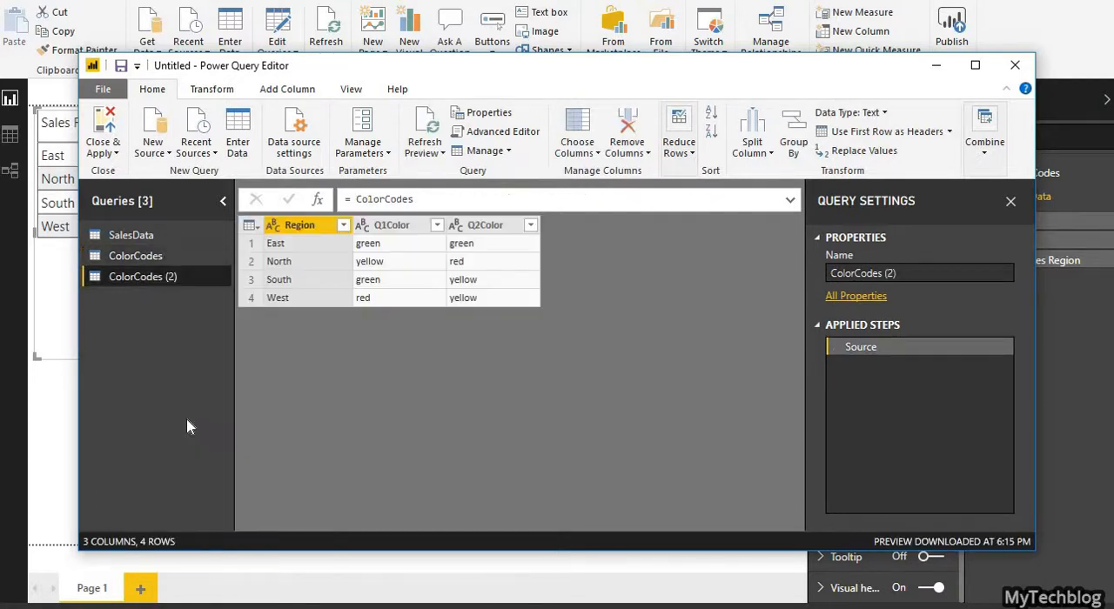
# Step: Rename the referenced query ColorCodes (2) as GetColorCodes
pyautogui.rightClick(147, 276)
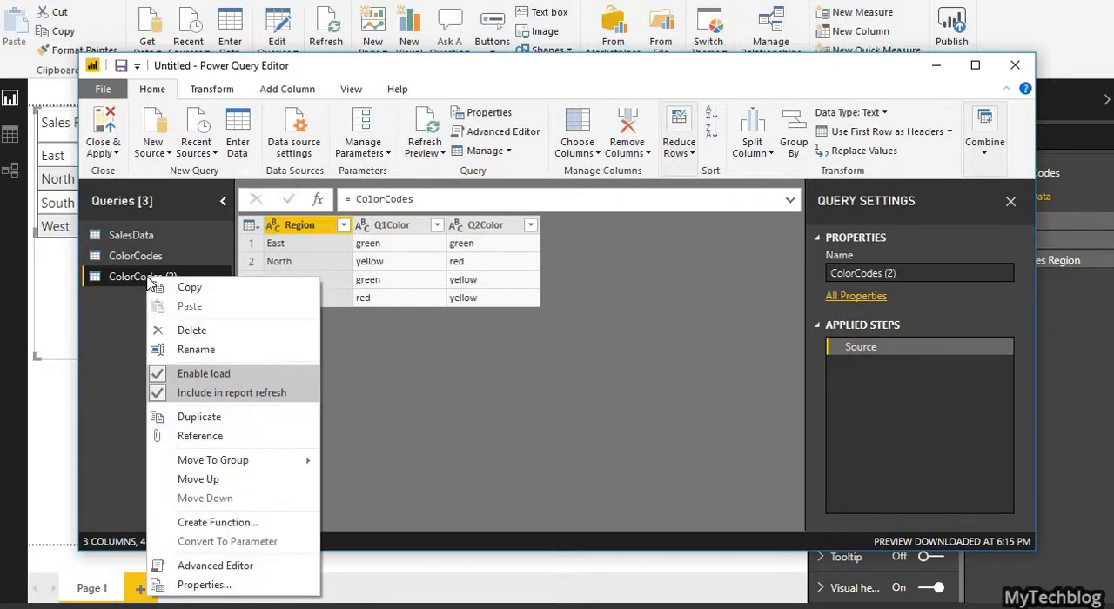
pyautogui.click(194, 352)
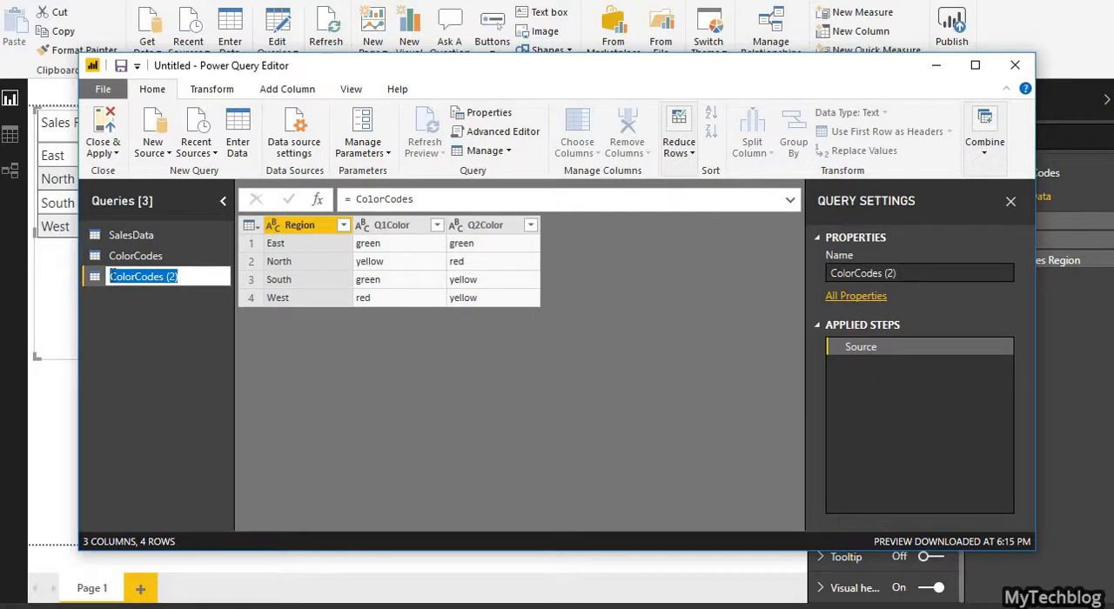
pyautogui.click(112, 276)
pyautogui.write('Get')
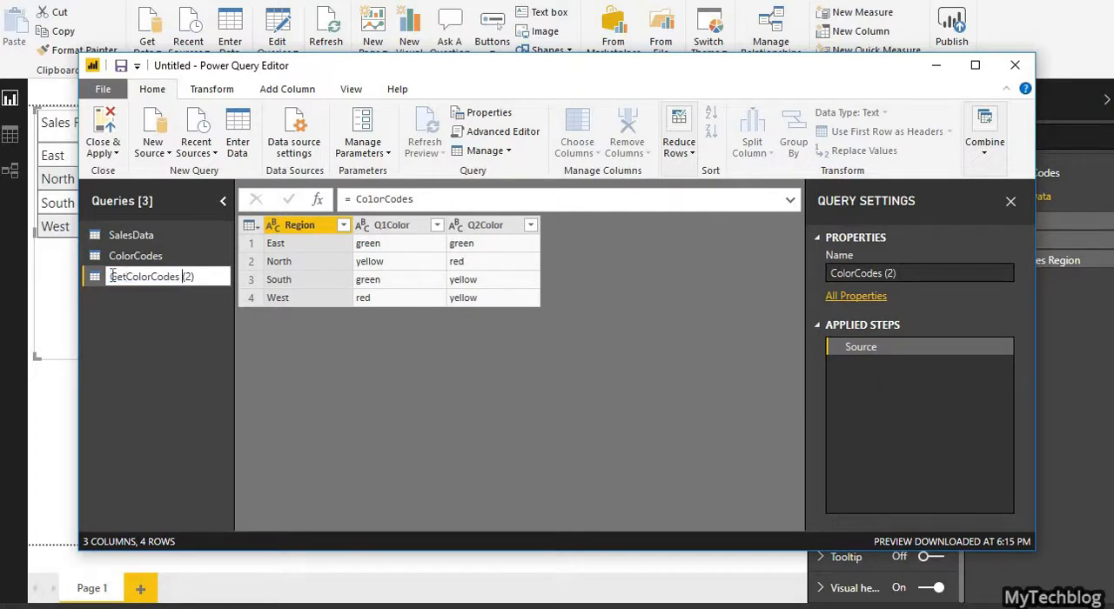
pyautogui.hotkey('shift', 'Right')
pyautogui.hotkey('shift', 'Right')
pyautogui.hotkey('shift', 'Right')
pyautogui.hotkey('shift', 'Right')
pyautogui.press('BackSpace')
pyautogui.press('Return')
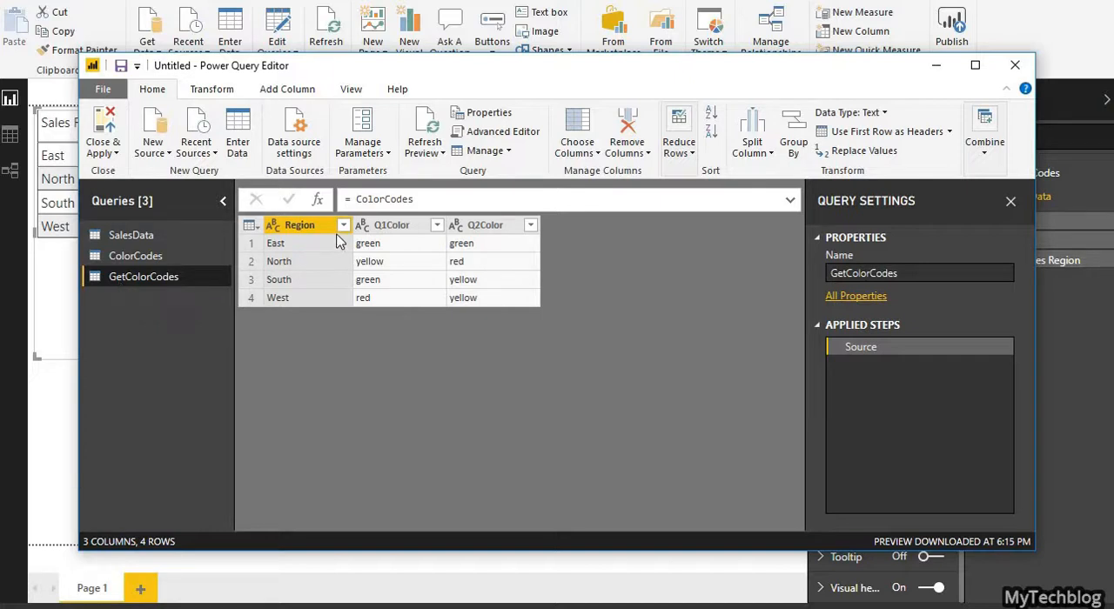
# Step: Create a required parameter named Region of type Text with the current value East
pyautogui.click(368, 155)
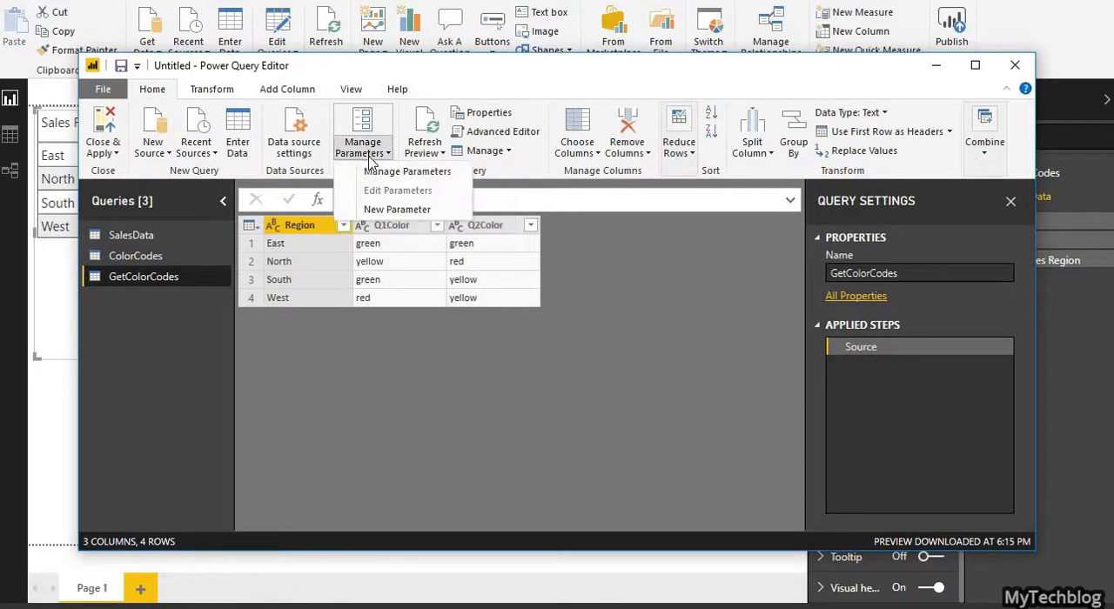
pyautogui.click(376, 210)
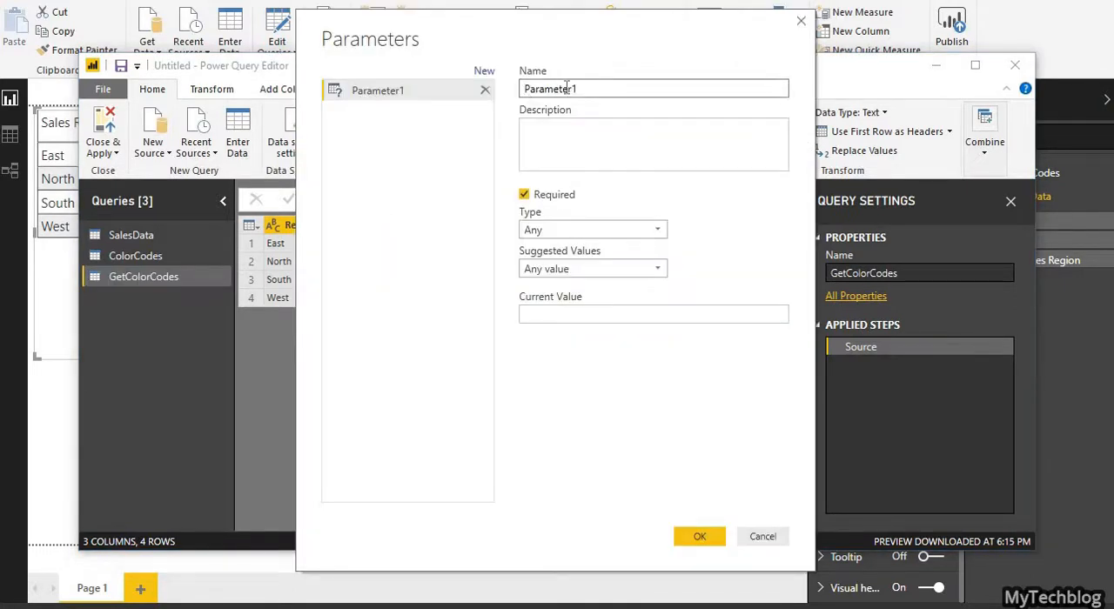
pyautogui.write('Region')
pyautogui.click(547, 231)
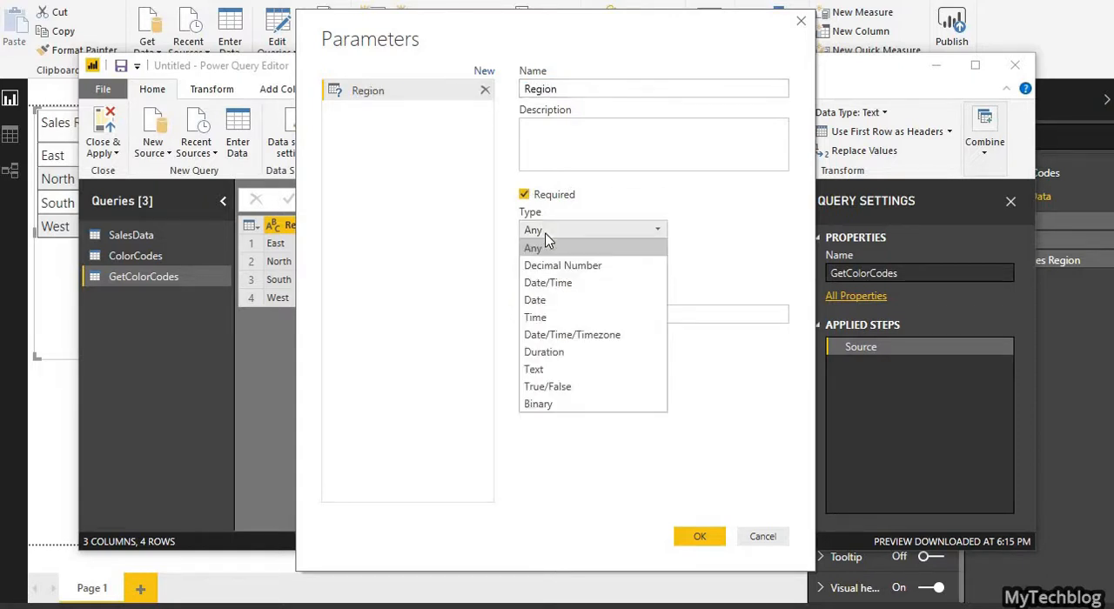
pyautogui.click(541, 370)
pyautogui.click(586, 315)
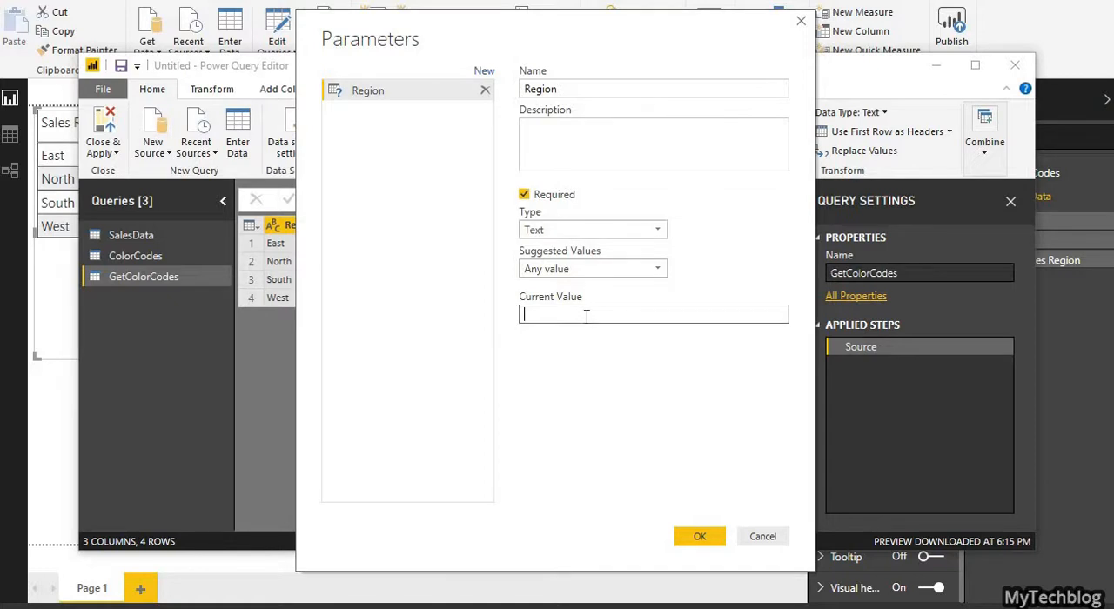
pyautogui.write('East')
pyautogui.click(697, 537)
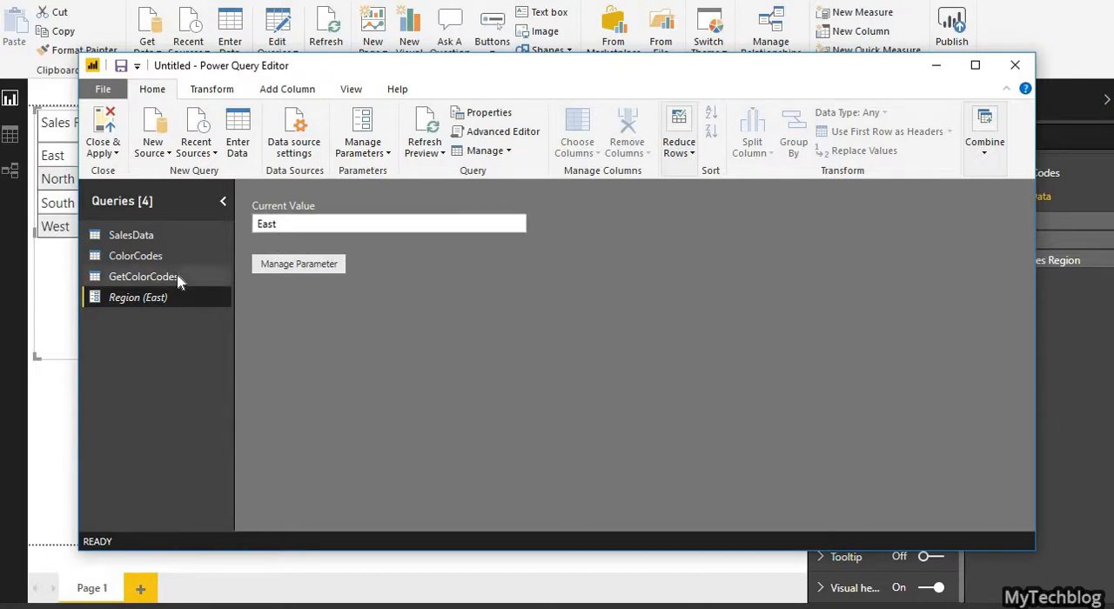
# Step: Filter the GetColorCodes query to keep rows where the Region column equals the Region parameter
pyautogui.click(144, 277)
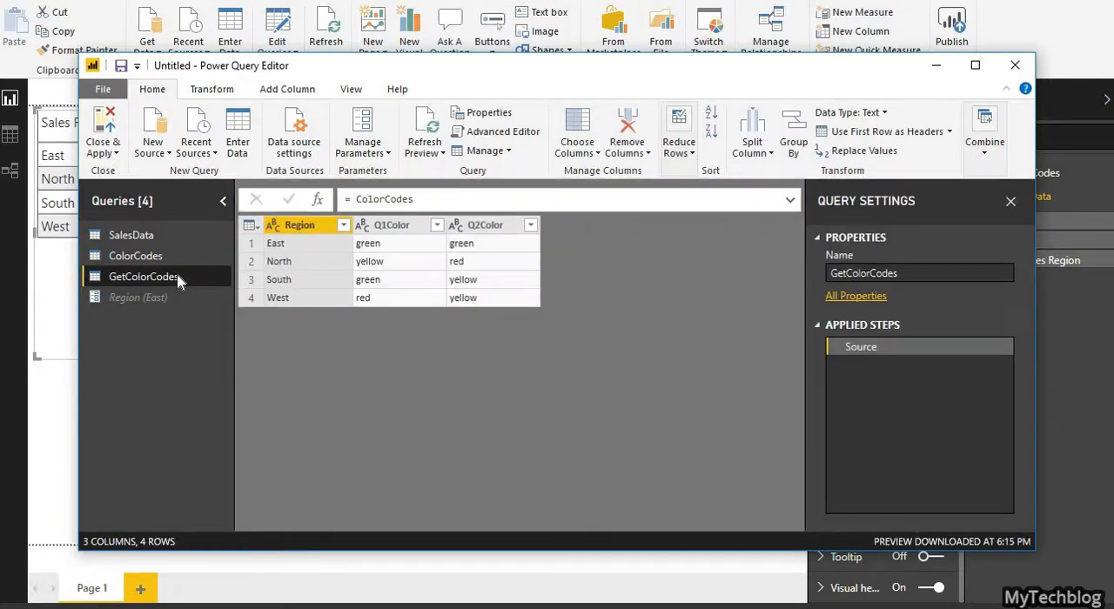
pyautogui.click(344, 226)
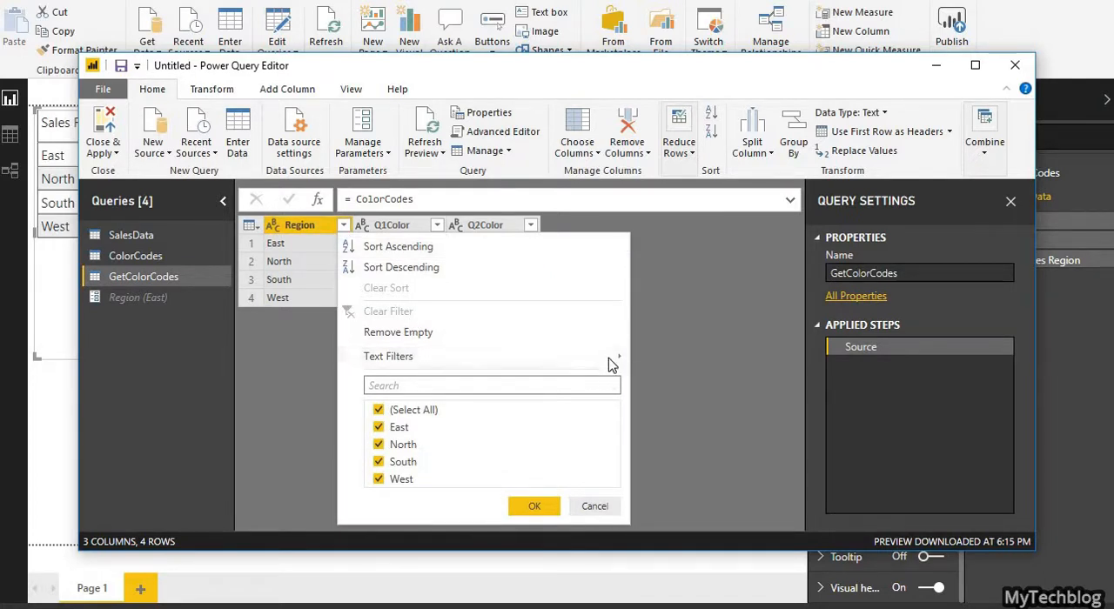
pyautogui.moveTo(611, 361)
pyautogui.click(677, 364)
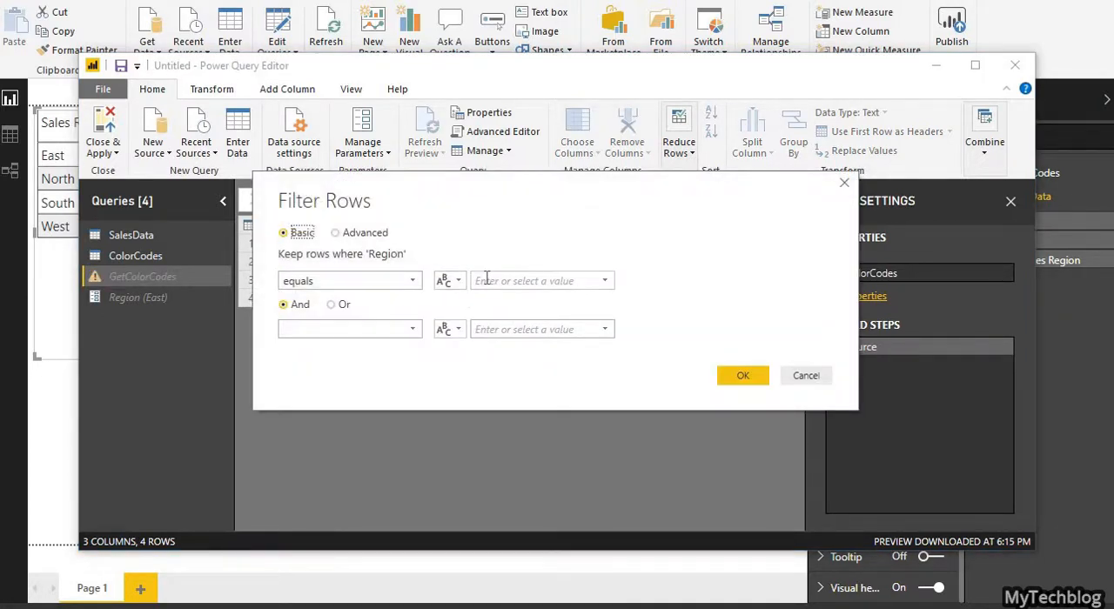
pyautogui.click(486, 277)
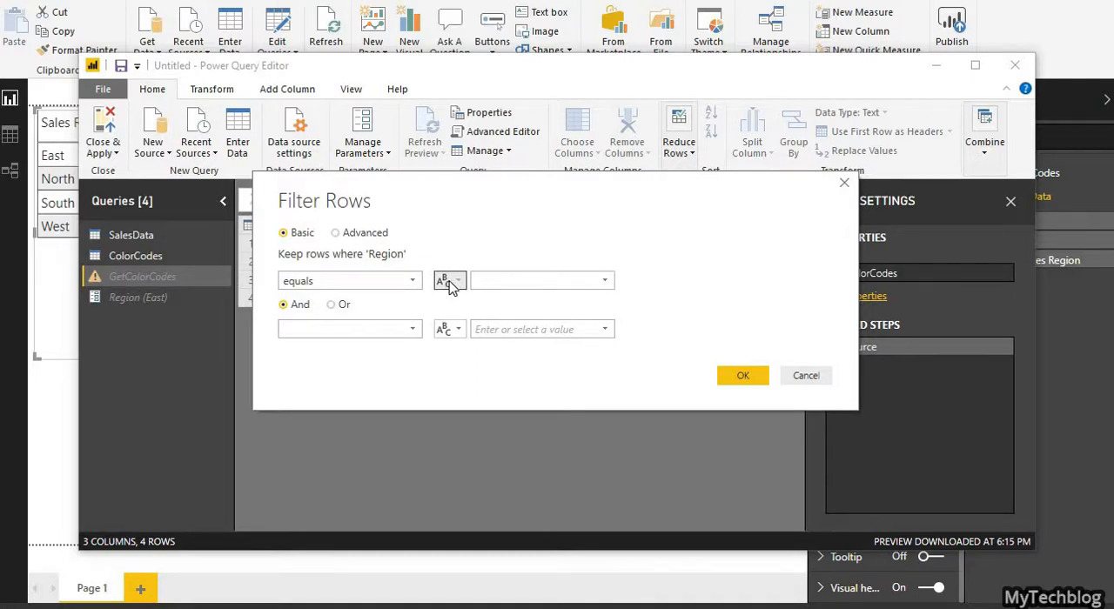
pyautogui.click(450, 282)
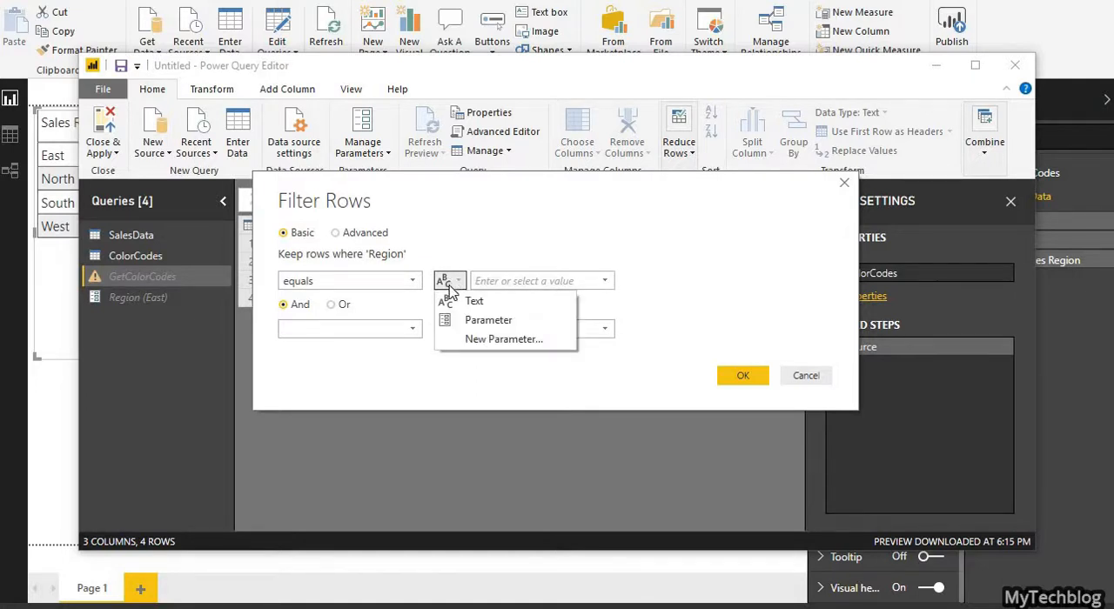
pyautogui.click(441, 320)
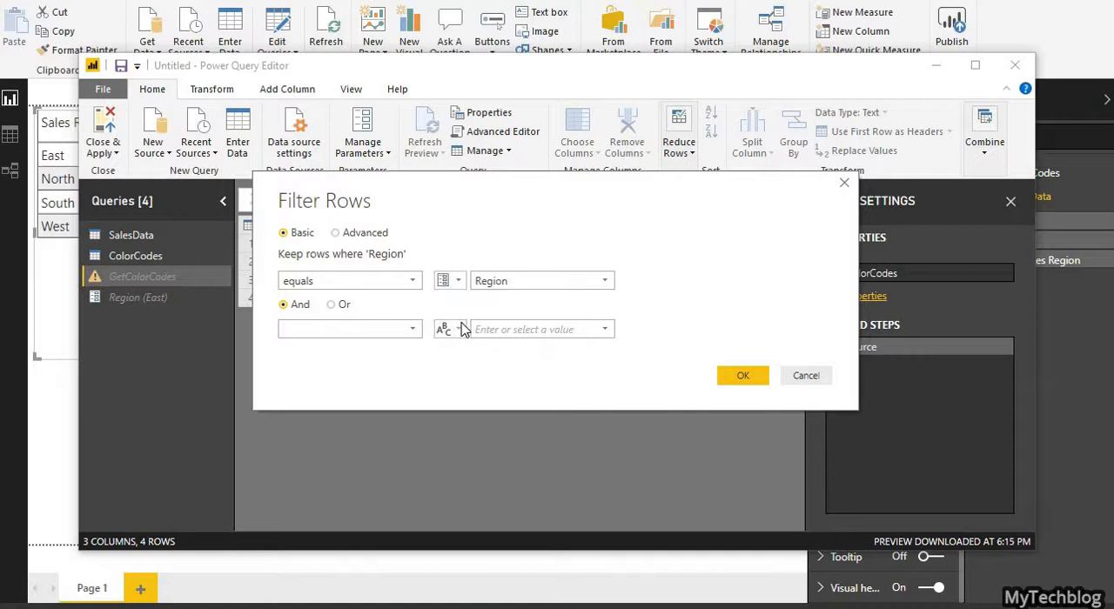
pyautogui.click(524, 283)
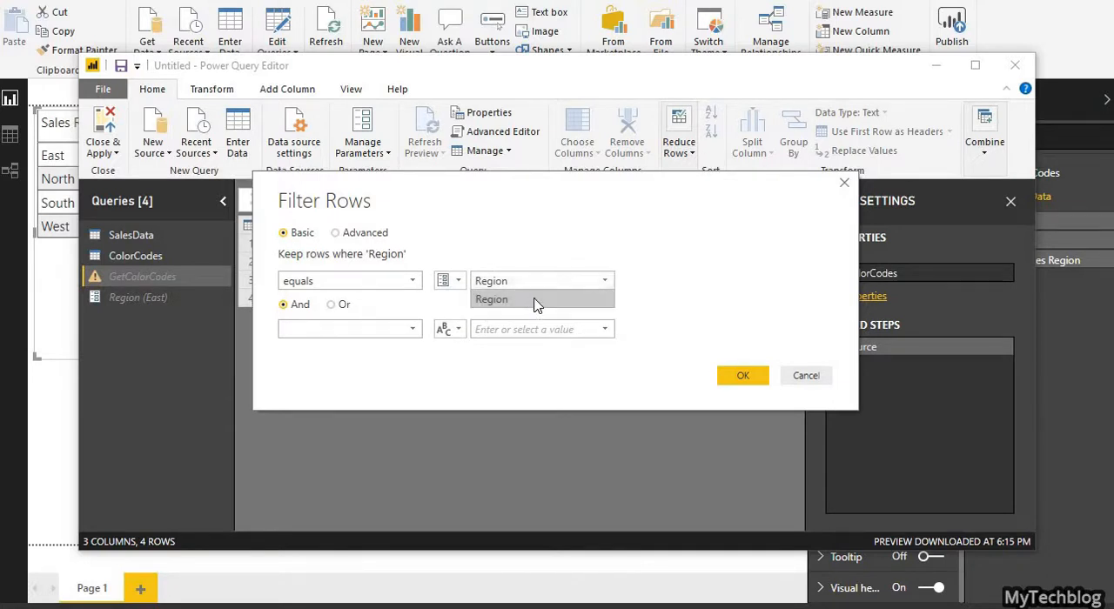
pyautogui.click(677, 334)
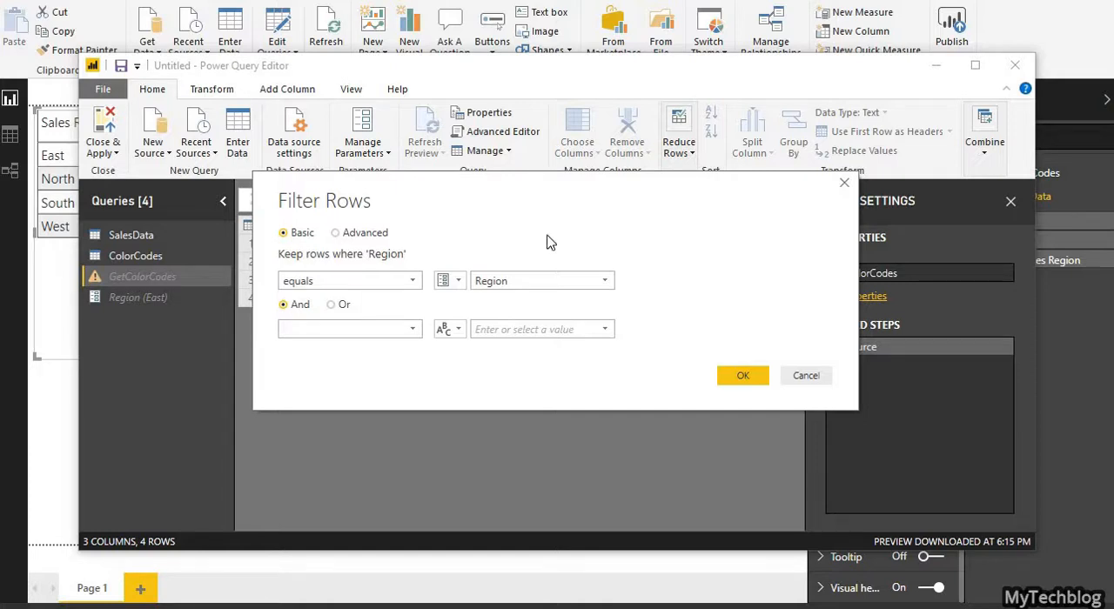
pyautogui.moveTo(548, 183); pyautogui.dragTo(701, 244)
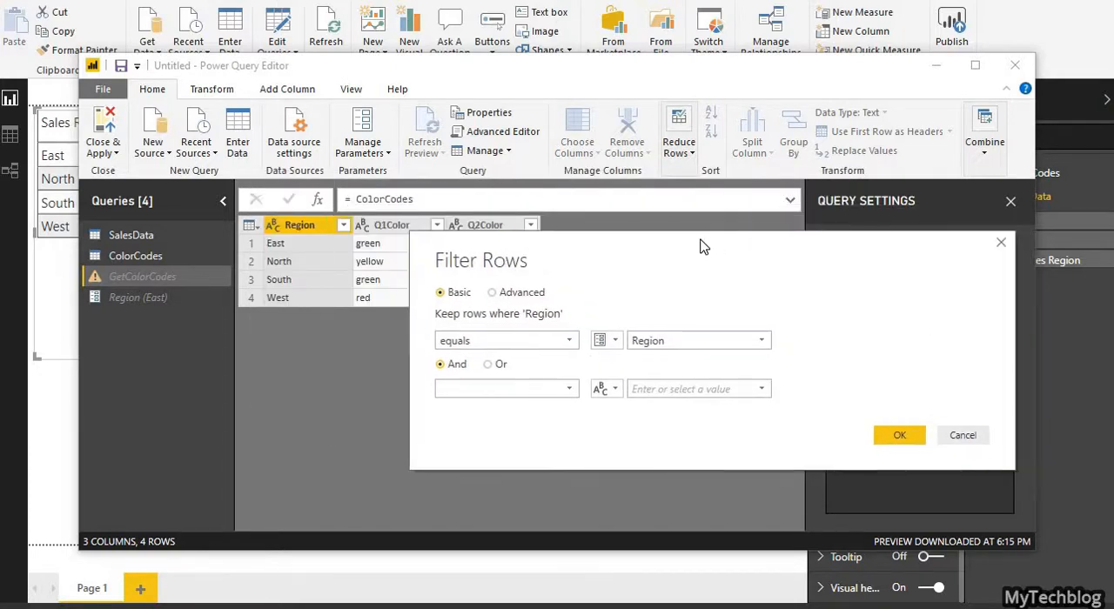
pyautogui.click(911, 435)
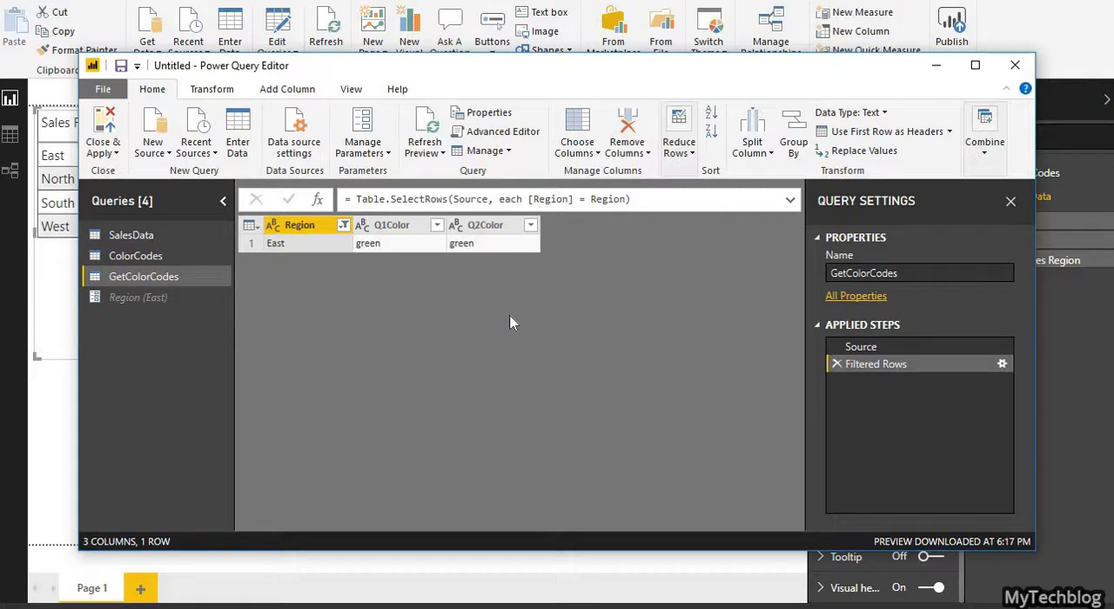
# Step: Create a function named GetColorCode from the GetColorCodes query
pyautogui.rightClick(170, 283)
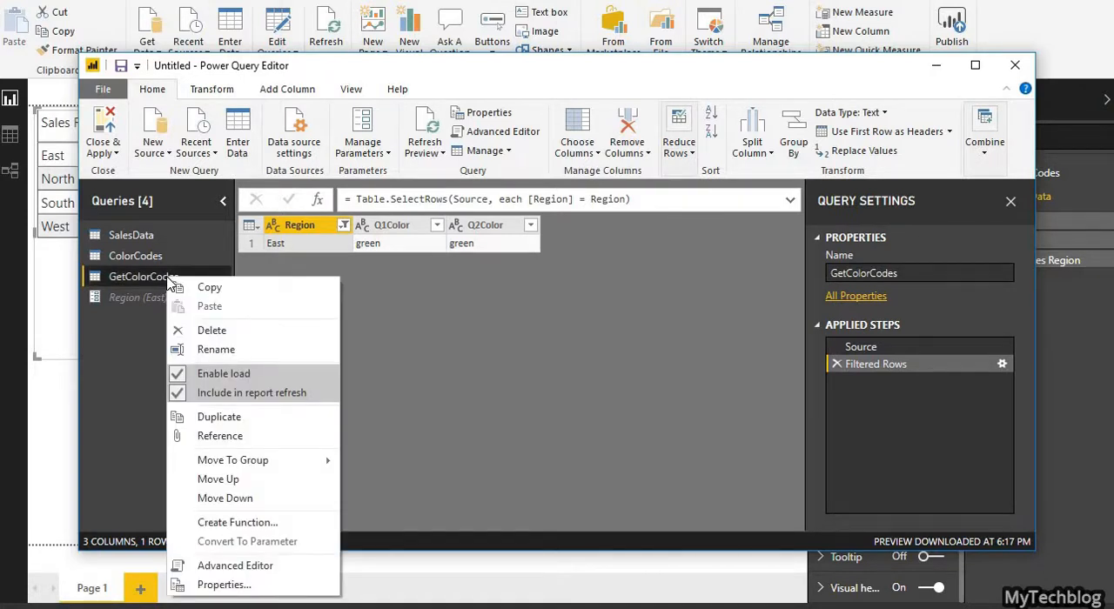
pyautogui.click(240, 526)
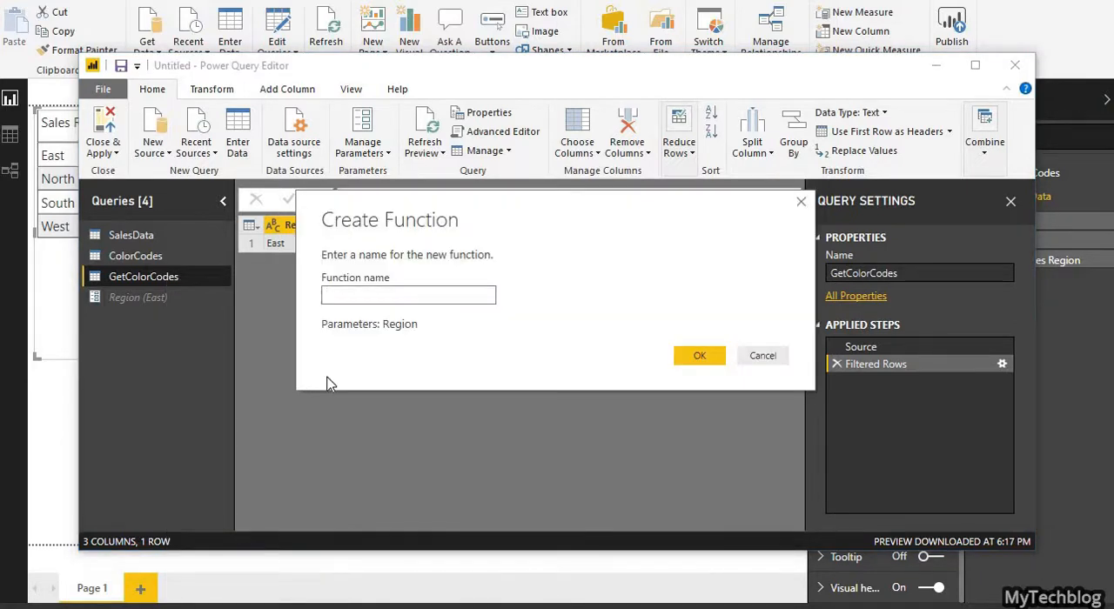
pyautogui.write('GetColorCodes')
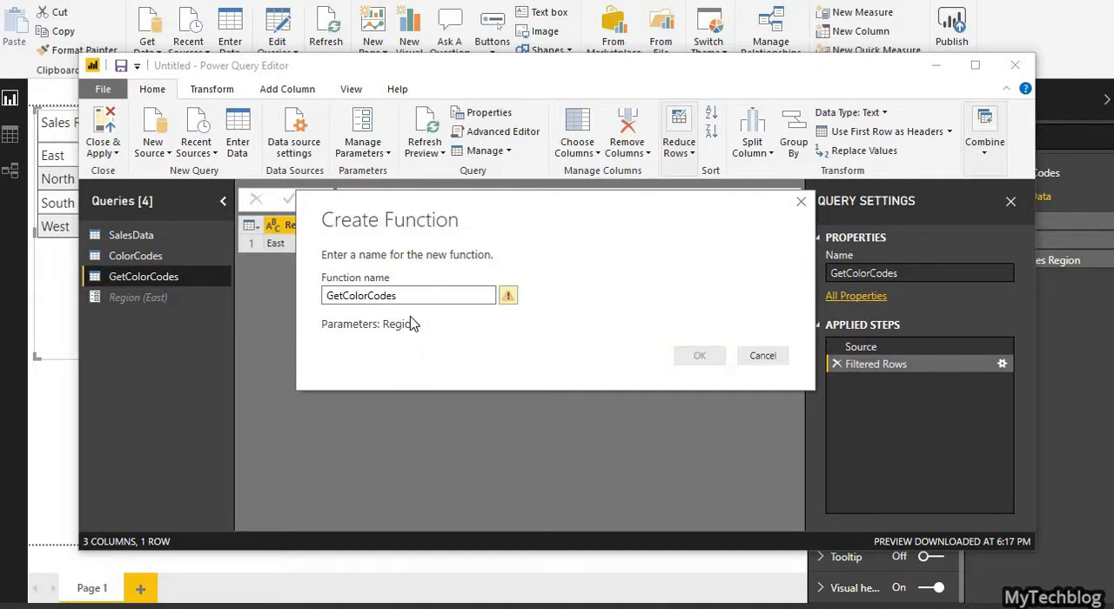
pyautogui.press('BackSpace')
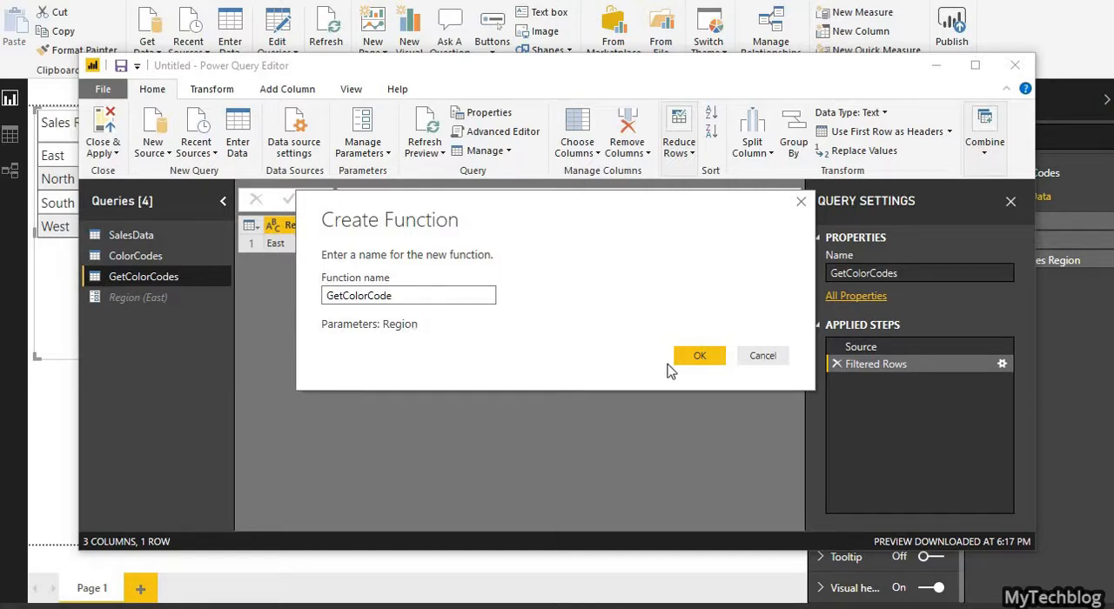
pyautogui.click(707, 357)
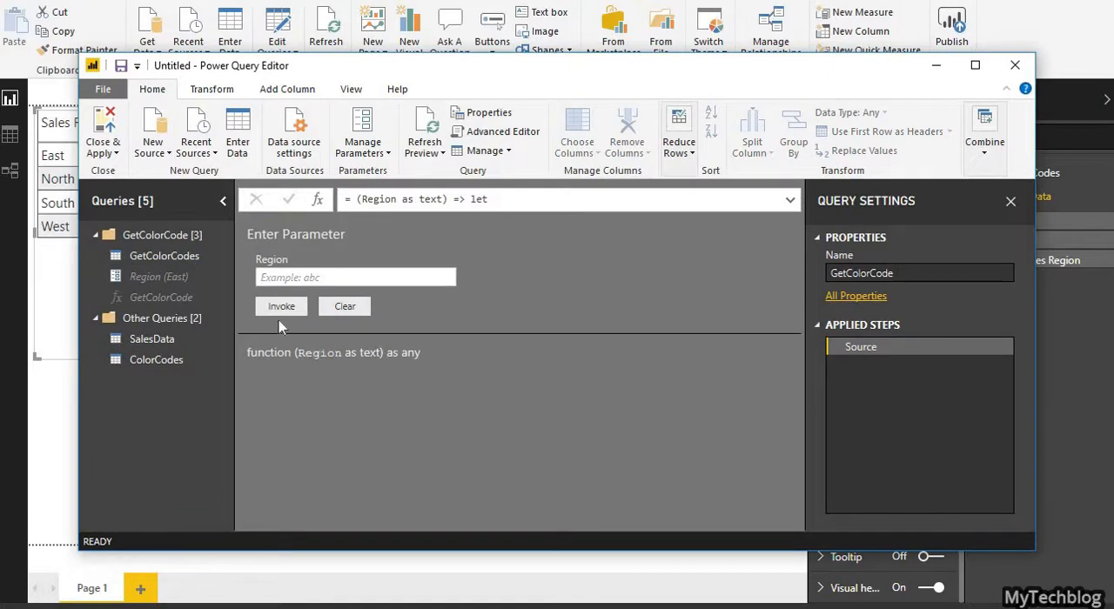
# Step: Test the GetColorCode function by invoking it with the Region value South and check the formula of the result
pyautogui.click(173, 298)
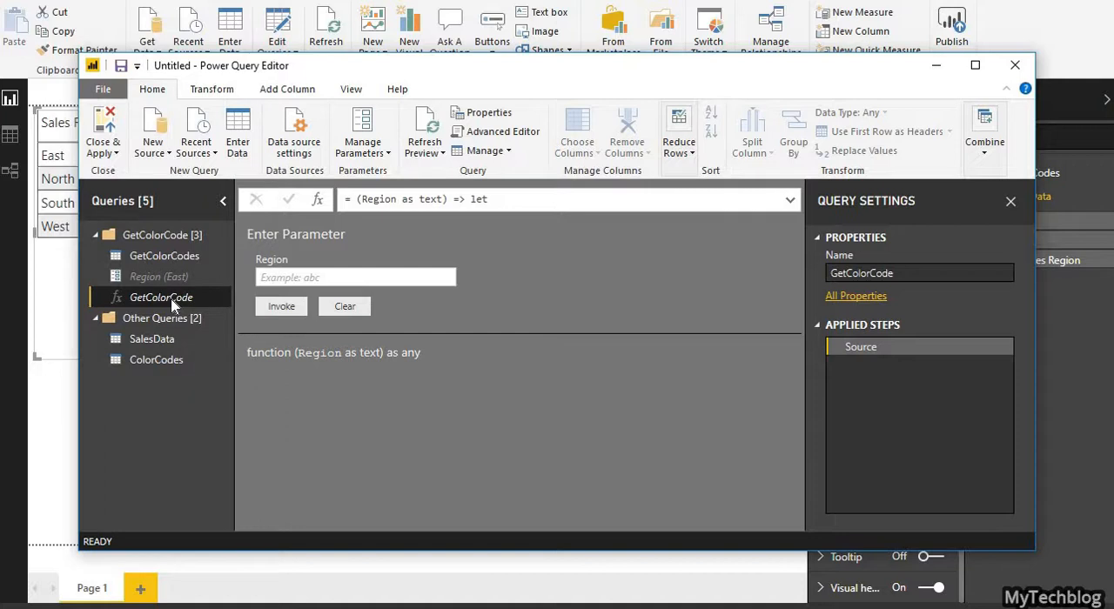
pyautogui.click(283, 277)
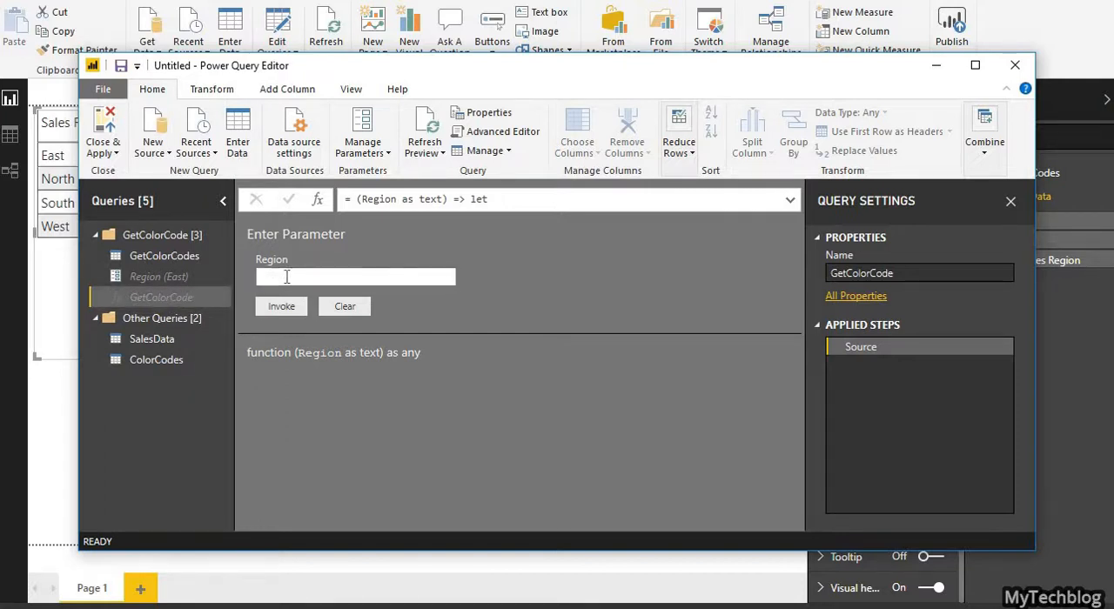
pyautogui.write('South')
pyautogui.click(282, 306)
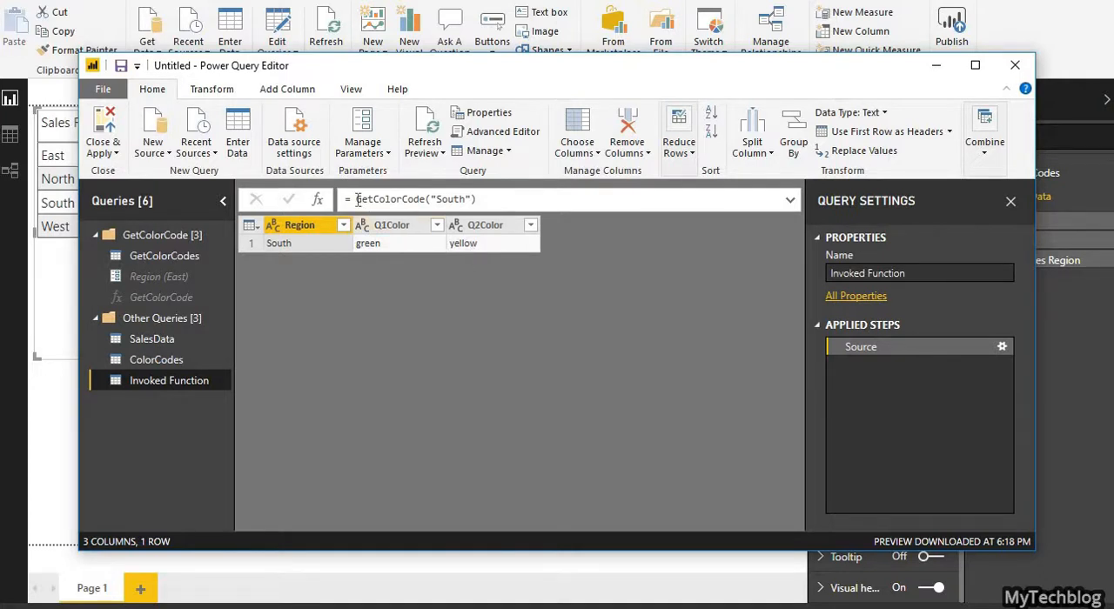
pyautogui.moveTo(357, 199); pyautogui.dragTo(492, 201)
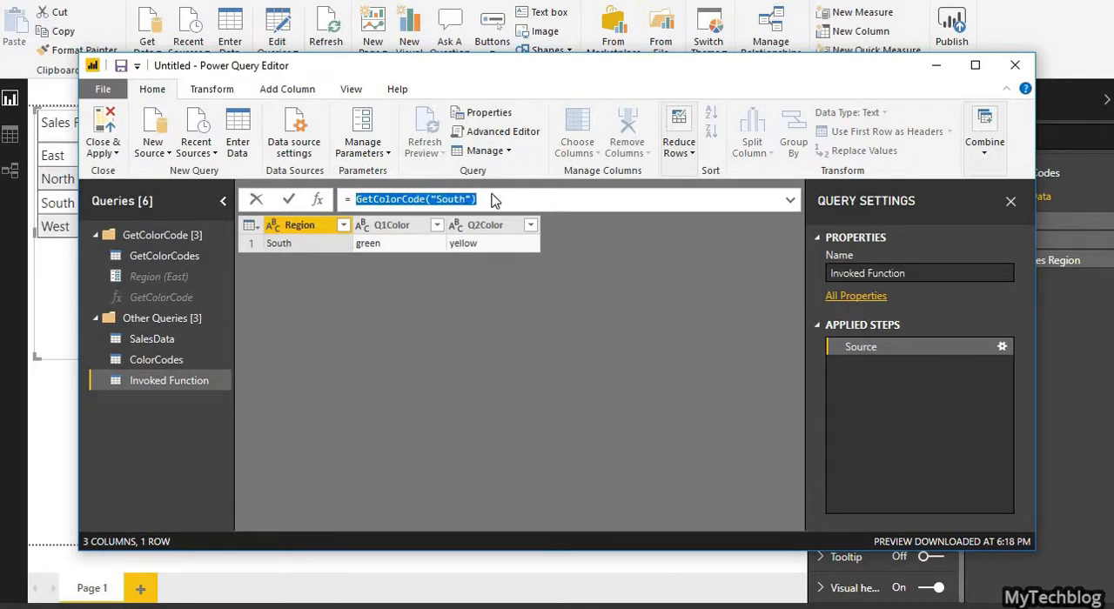
# Step: Delete the Invoked Function query produced by the function test
pyautogui.click(181, 389)
pyautogui.rightClick(182, 388)
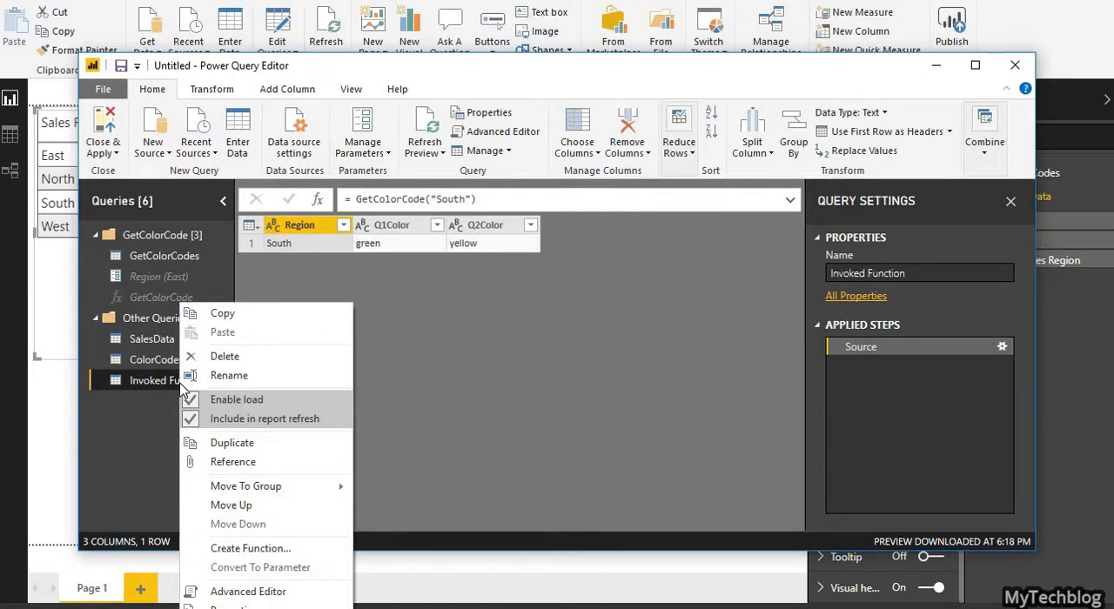
pyautogui.click(220, 357)
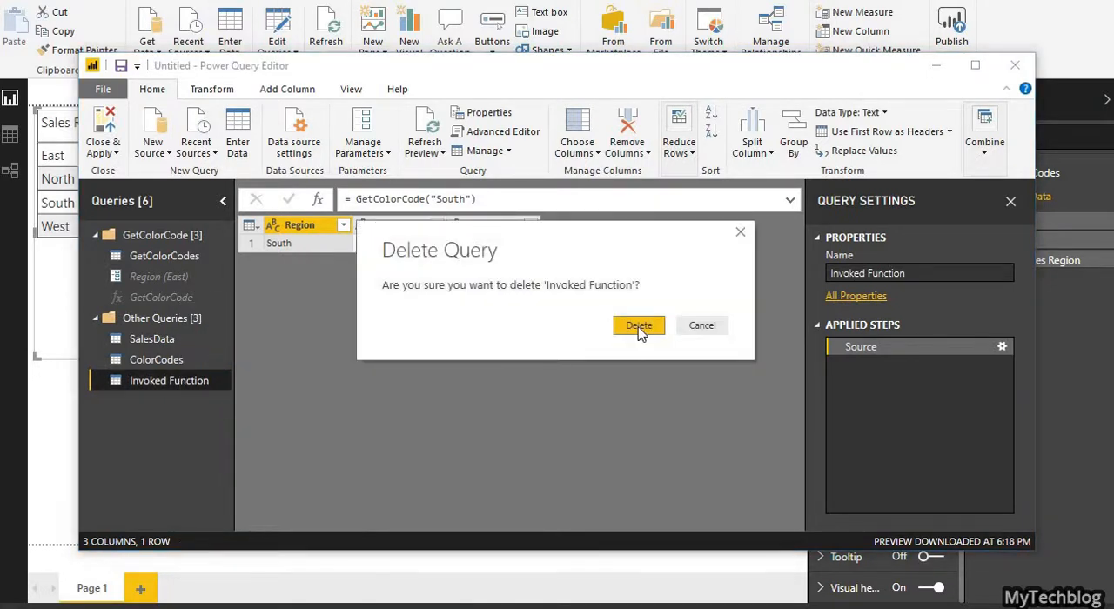
pyautogui.click(640, 326)
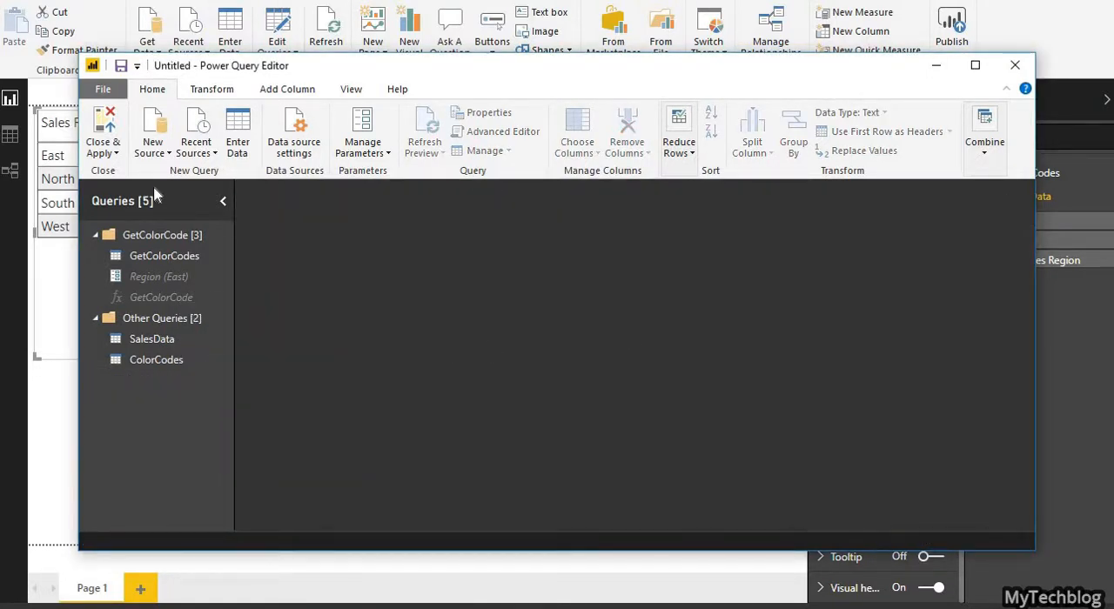
# Step: Close the query editor with the changes applied and enable background color conditional formatting for Q1 in the sales table
pyautogui.click(111, 128)
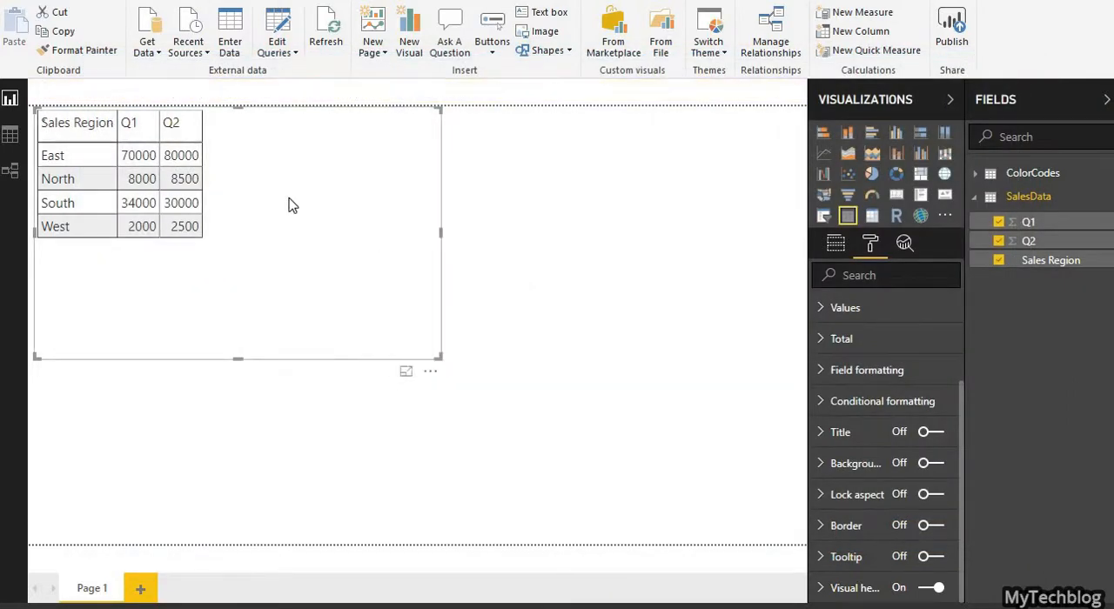
pyautogui.click(819, 403)
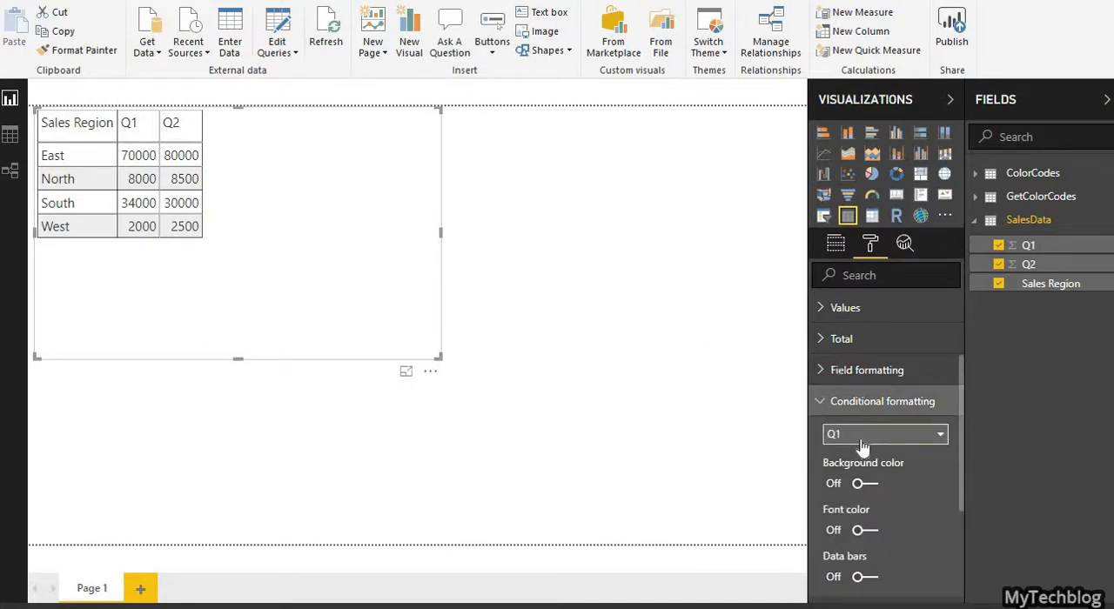
pyautogui.click(870, 484)
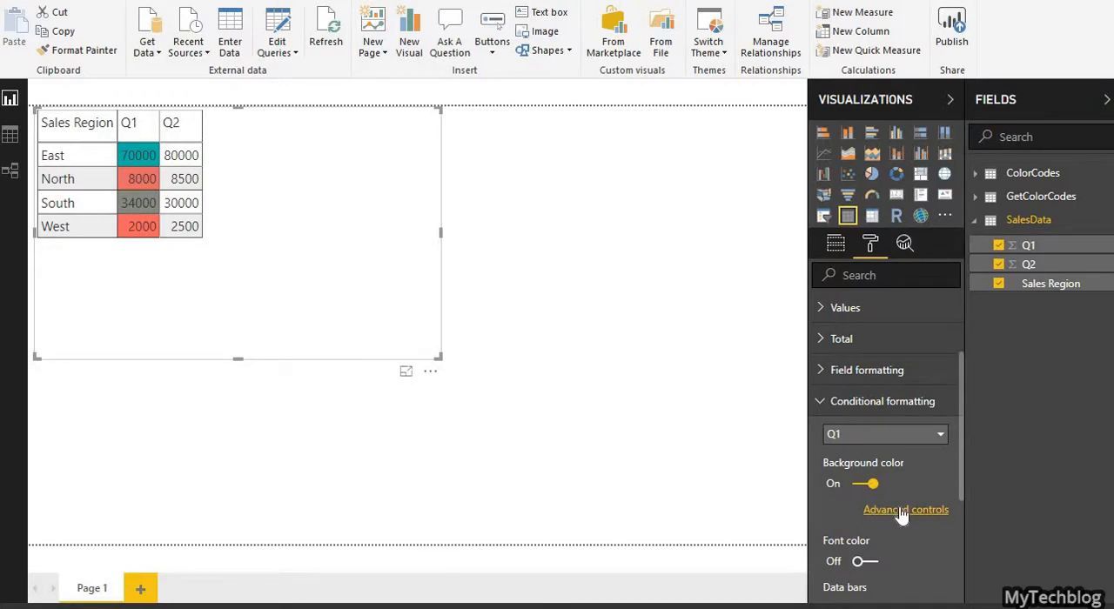
pyautogui.click(903, 515)
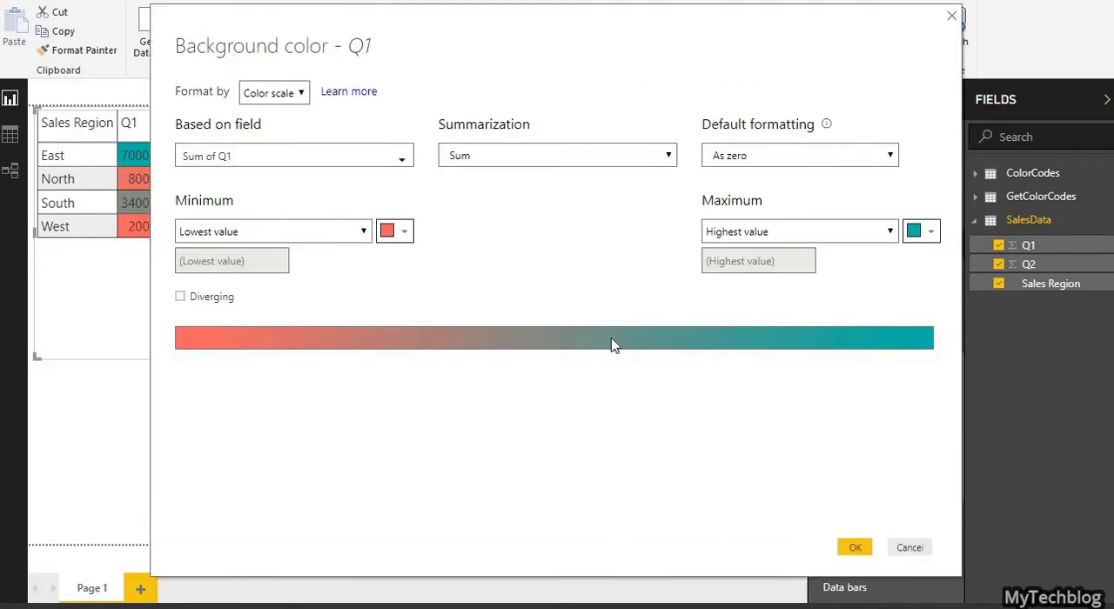
pyautogui.click(275, 95)
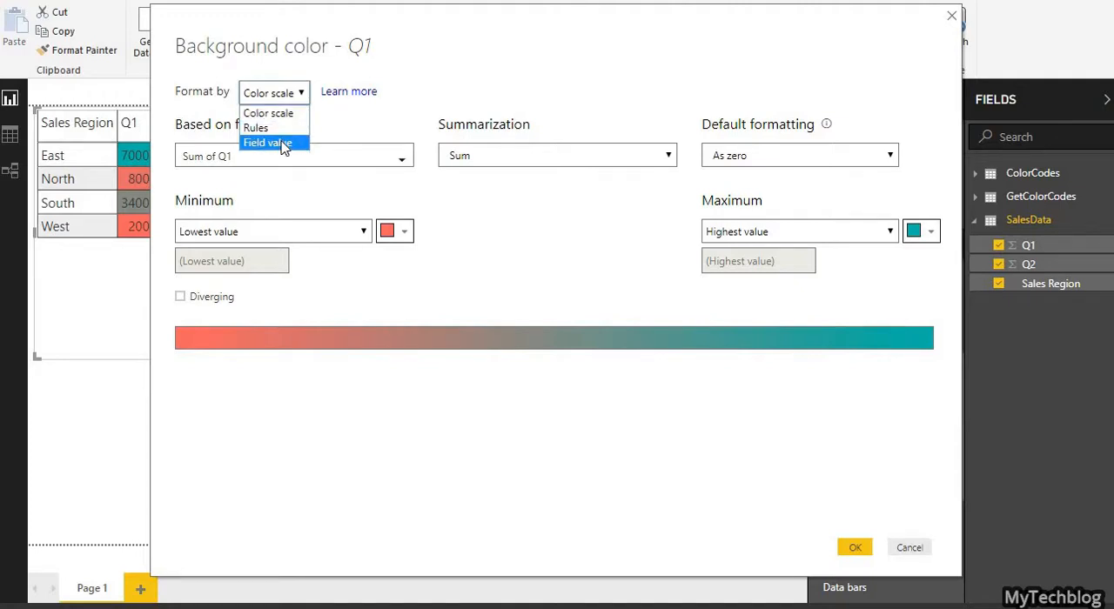
pyautogui.click(284, 144)
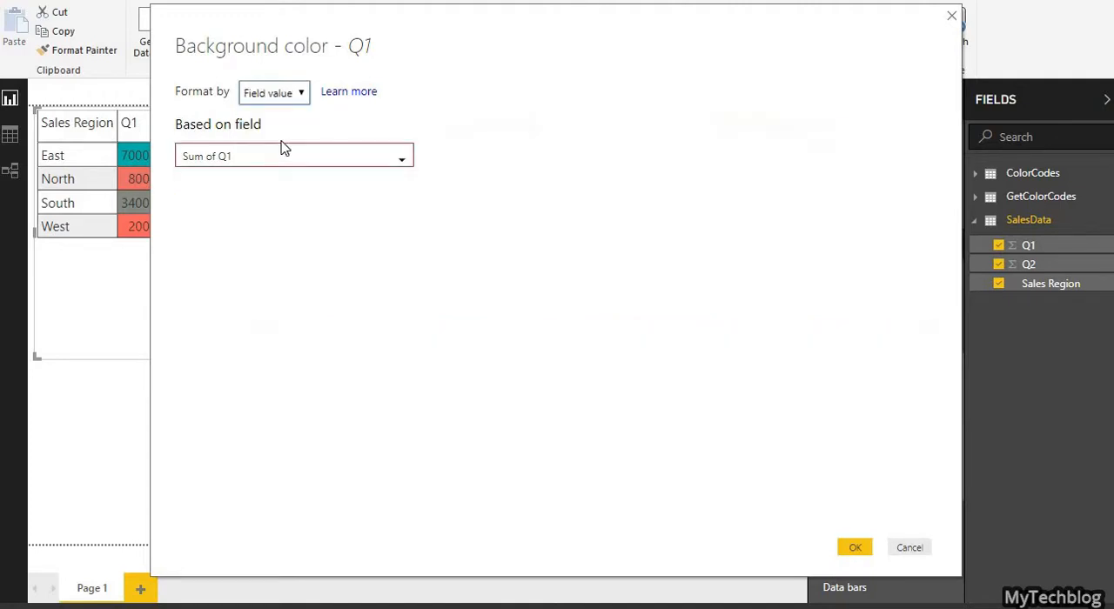
pyautogui.click(910, 548)
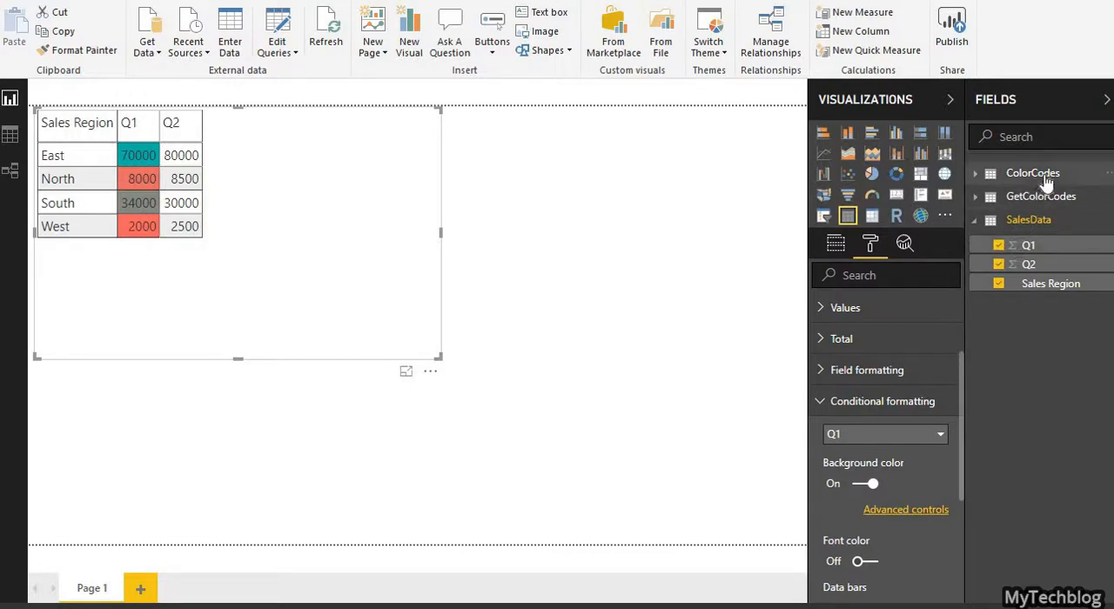
# Step: Open the SalesData query for editing in a maximized Power Query Editor and show the column-adding commands
pyautogui.rightClick(1030, 226)
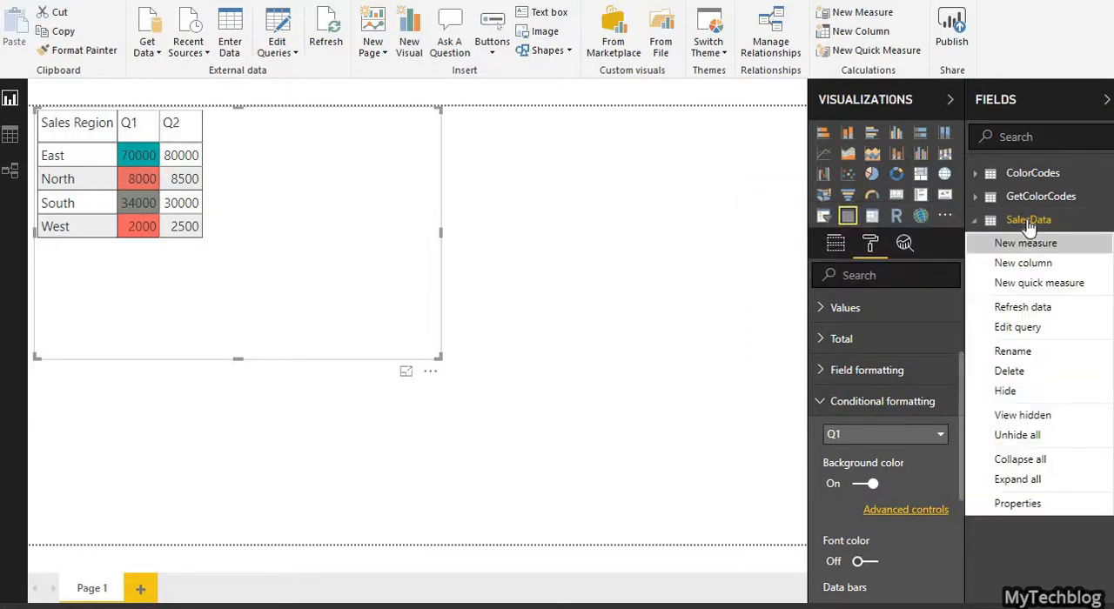
pyautogui.click(1022, 328)
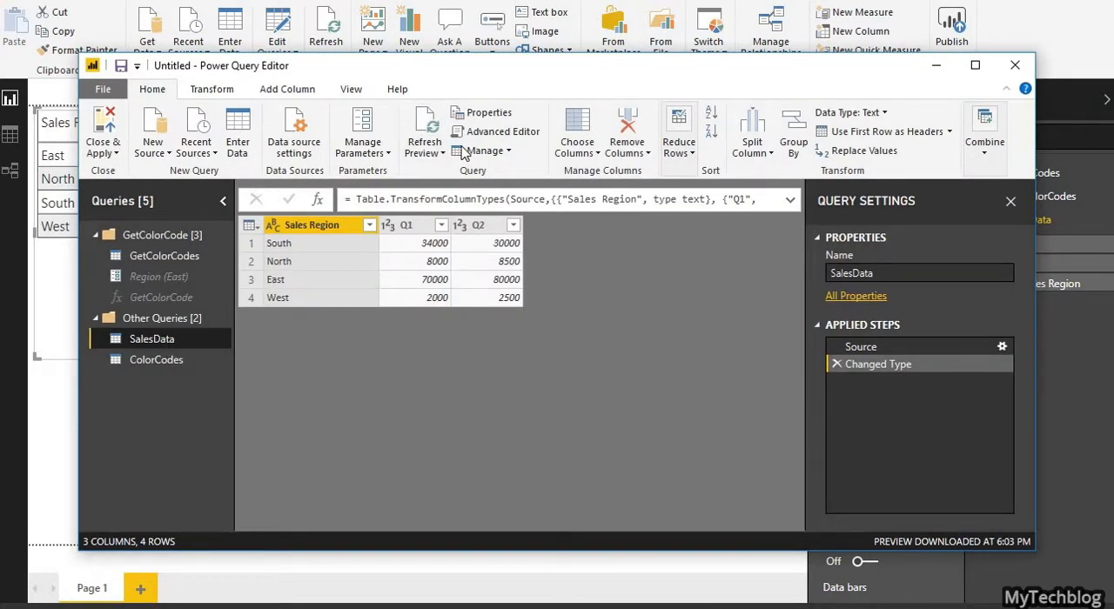
pyautogui.doubleClick(555, 70)
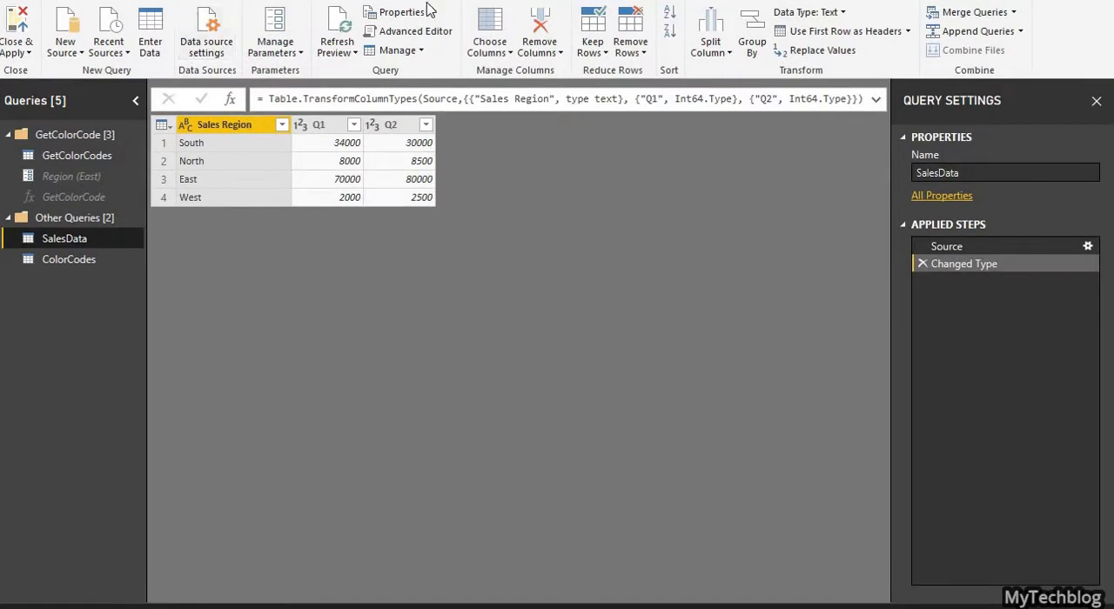
pyautogui.click(171, 0)
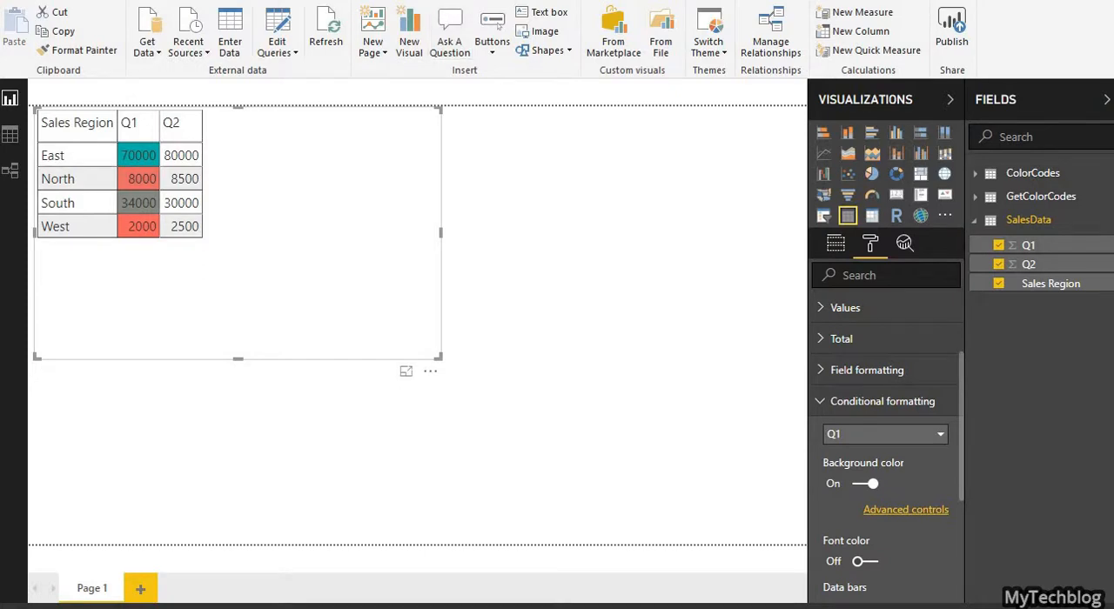
pyautogui.hotkey('alt', 'Tab')
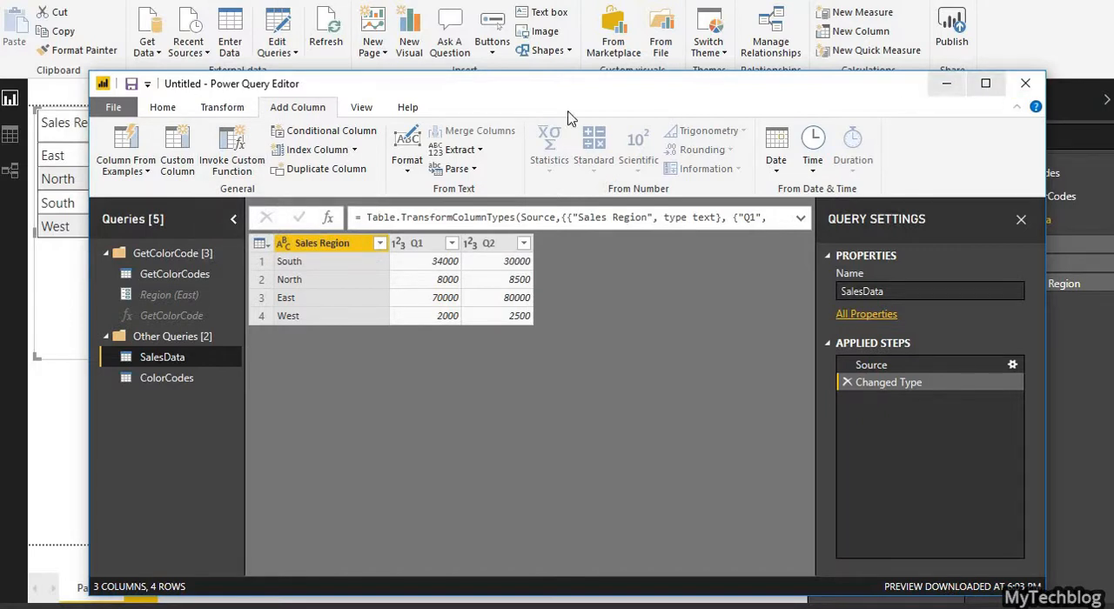
pyautogui.click(985, 90)
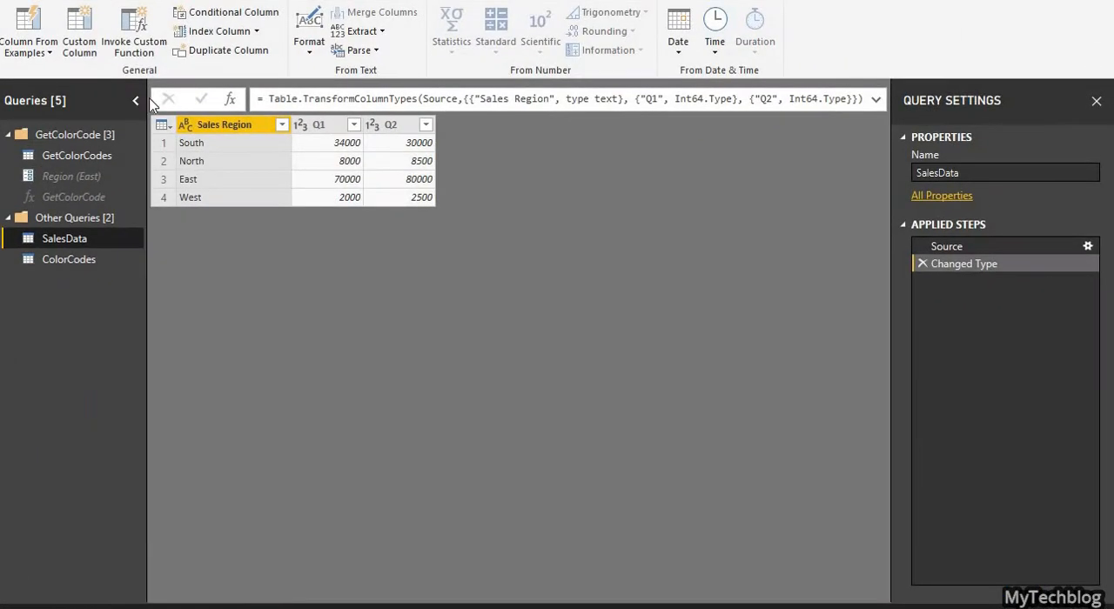
# Step: Add a Q1Color column to SalesData by invoking the GetColorCode function with the Sales Region column as its Region argument
pyautogui.click(135, 48)
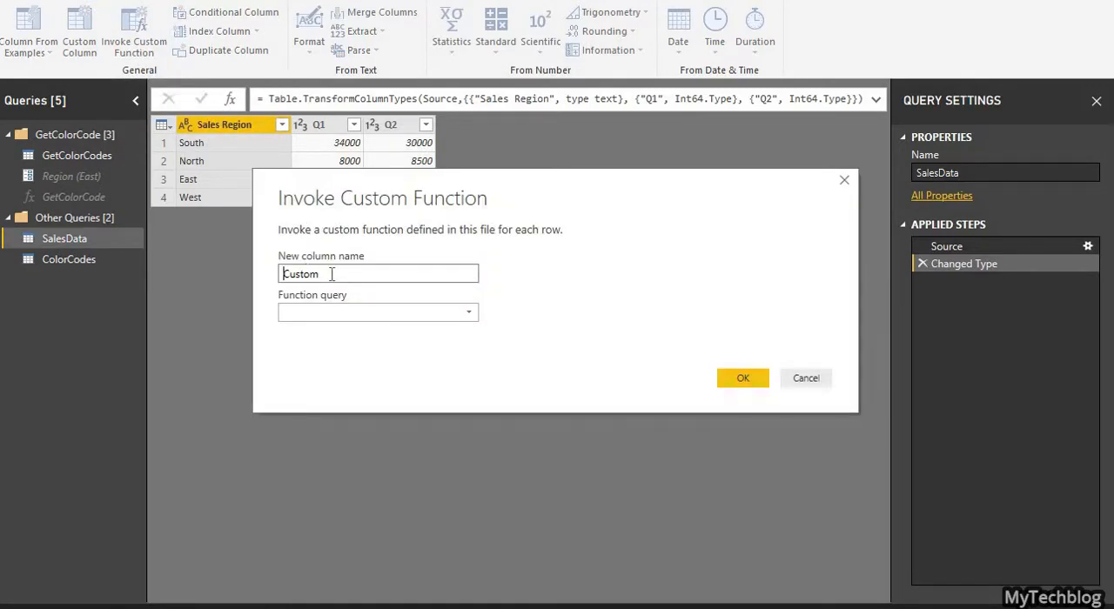
pyautogui.moveTo(331, 274); pyautogui.dragTo(205, 262)
pyautogui.write('Q1Color')
pyautogui.click(315, 315)
pyautogui.click(313, 338)
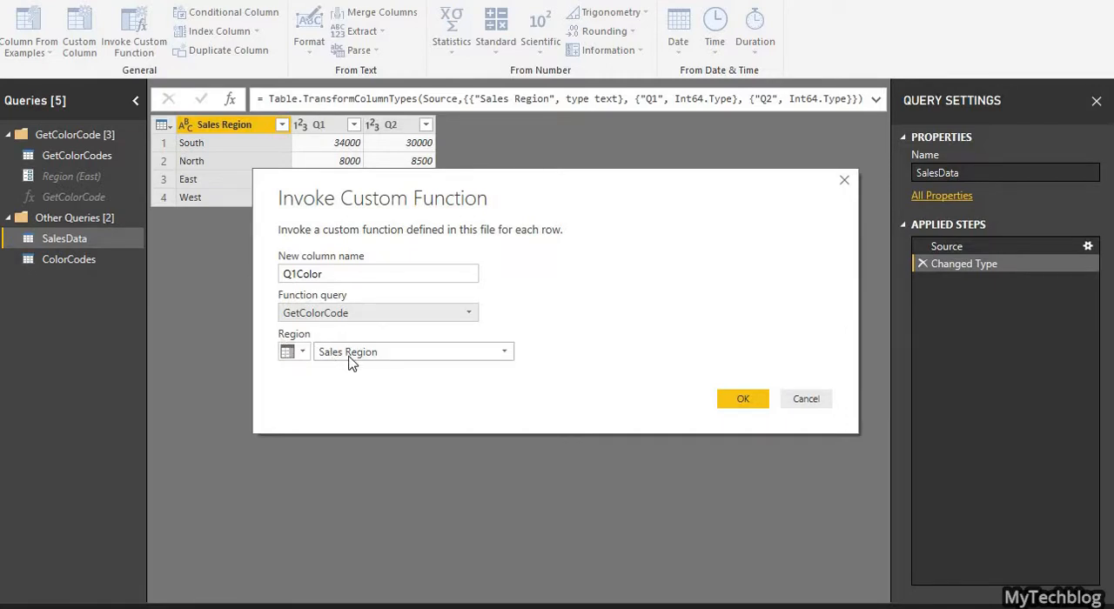
pyautogui.click(288, 352)
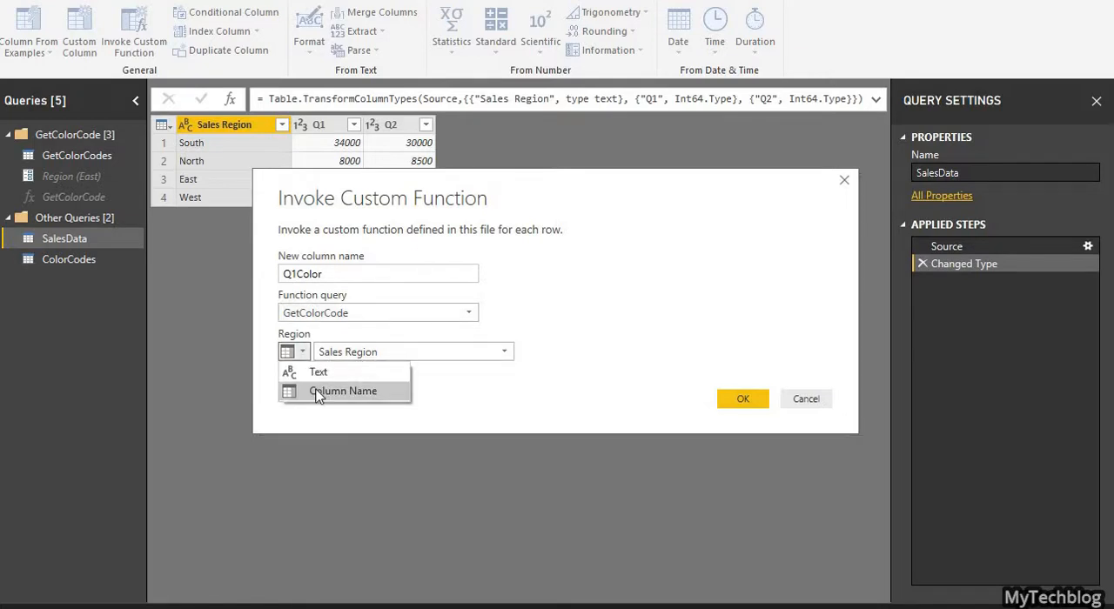
pyautogui.click(319, 392)
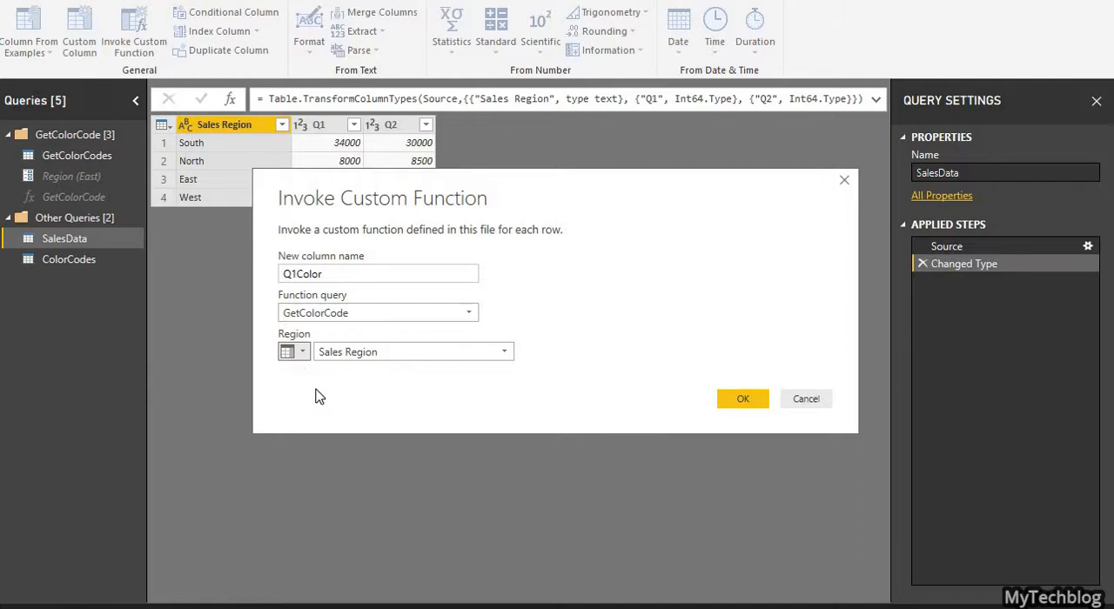
pyautogui.click(369, 355)
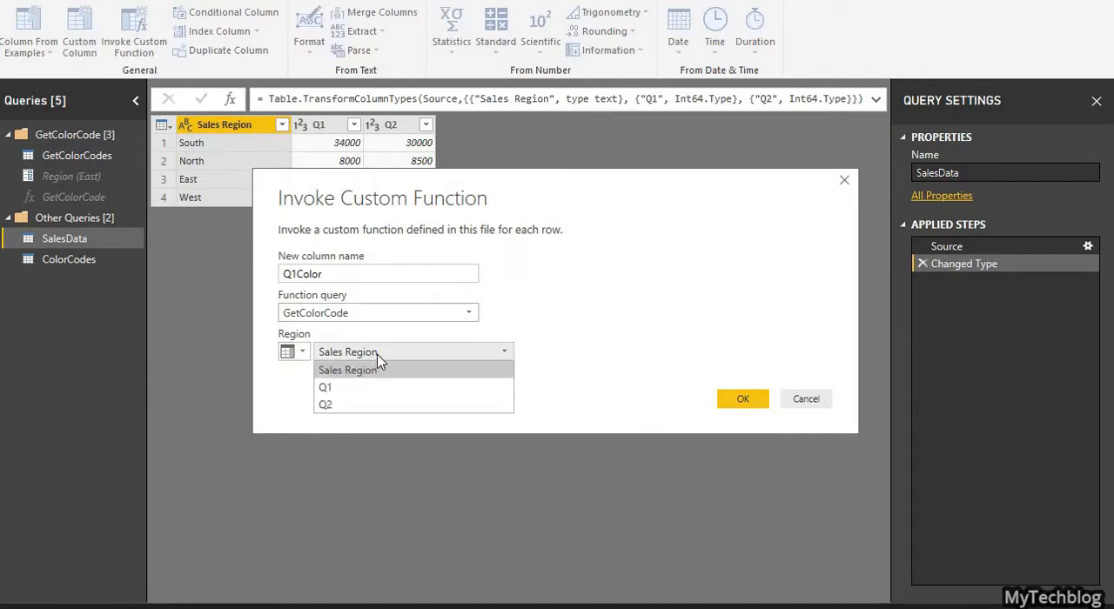
pyautogui.click(374, 366)
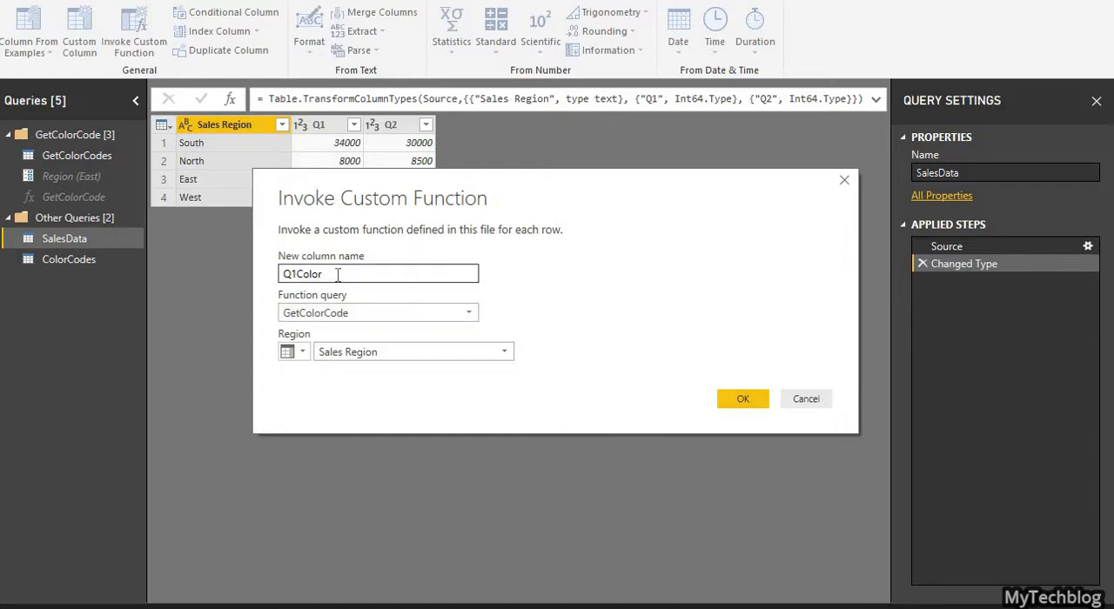
pyautogui.moveTo(323, 274); pyautogui.dragTo(278, 275)
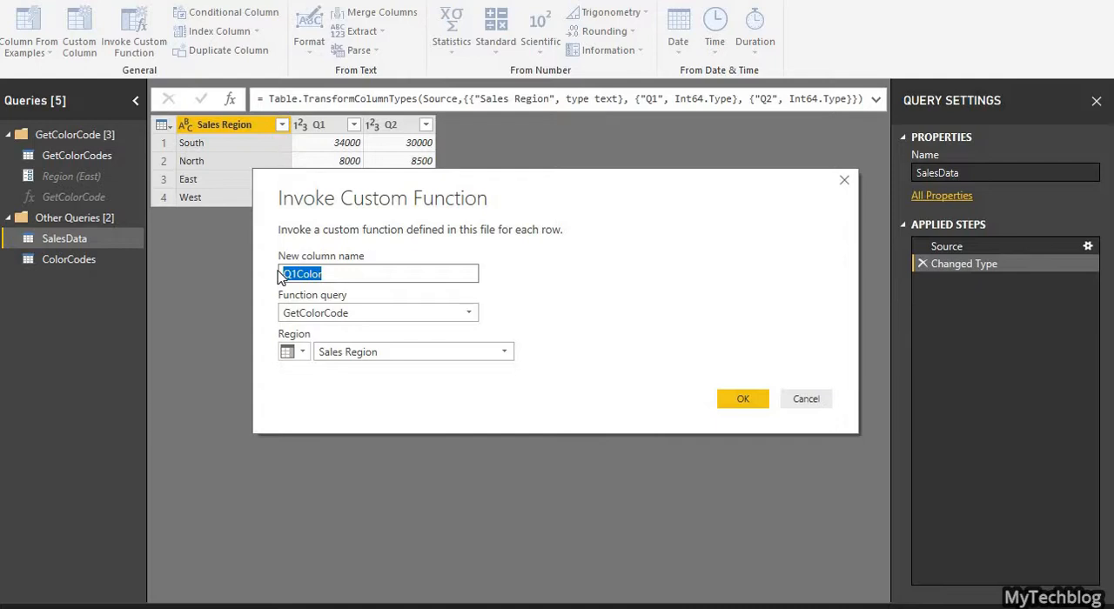
pyautogui.click(756, 405)
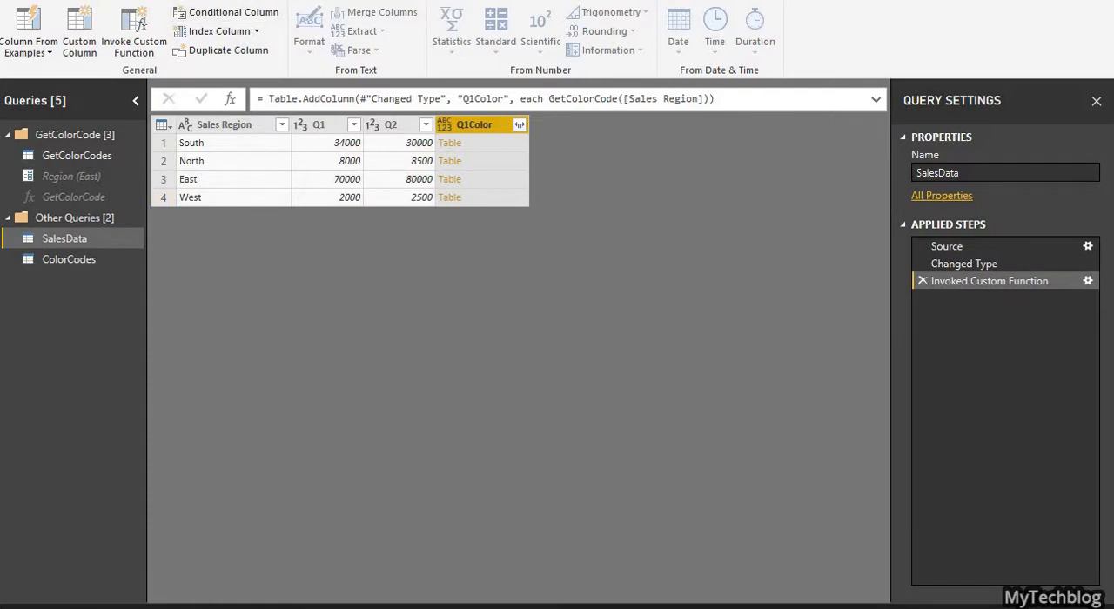
# Step: Examine the GetColorCode call in the SalesData query's code in the Advanced Editor
pyautogui.click(109, 0)
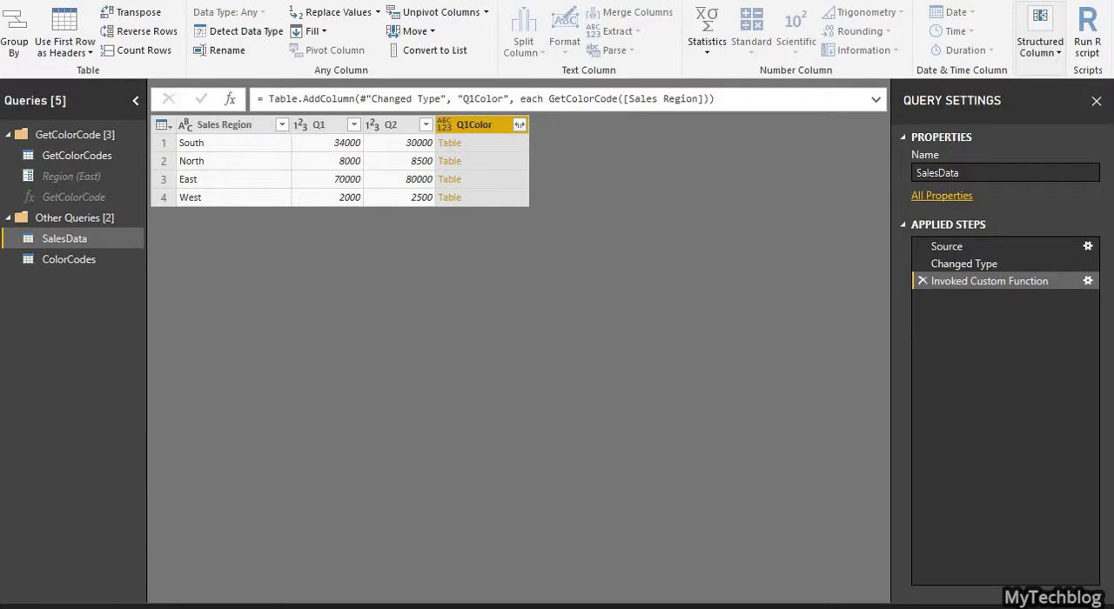
pyautogui.click(48, 0)
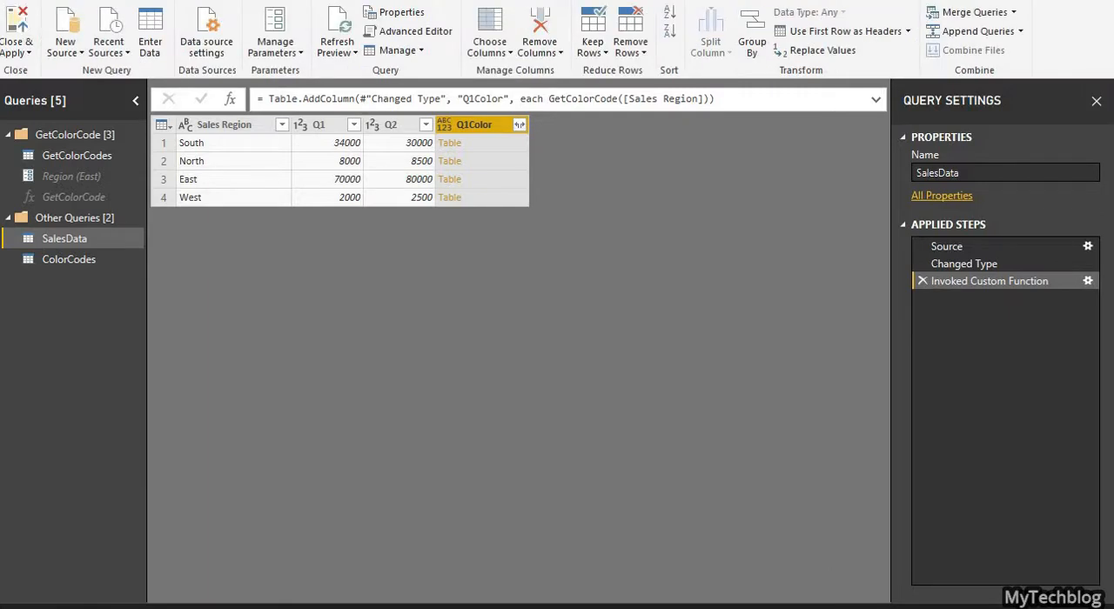
pyautogui.click(411, 33)
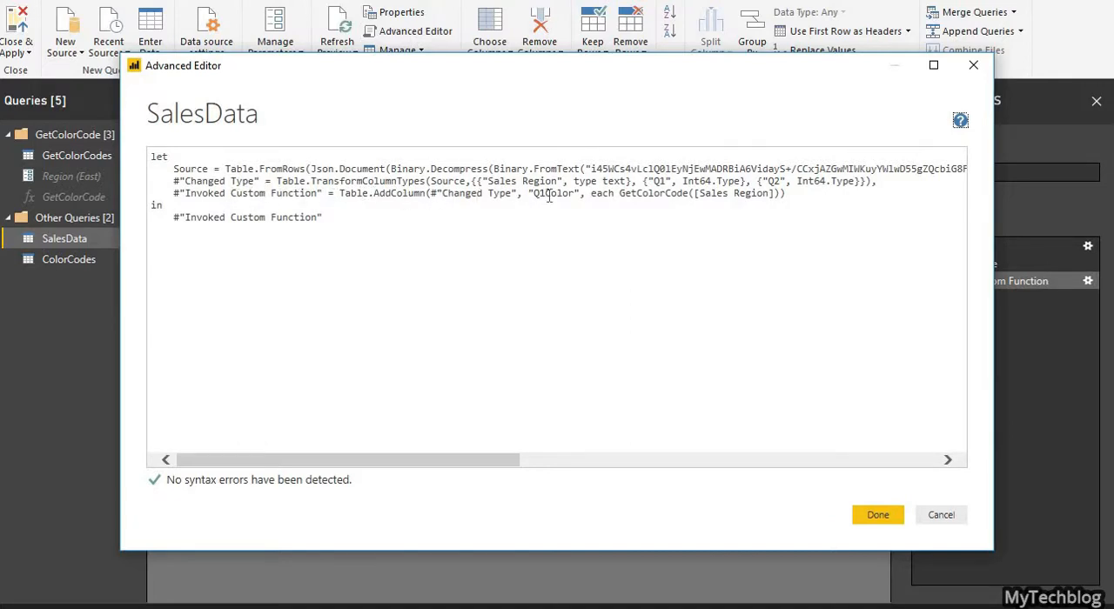
pyautogui.doubleClick(655, 193)
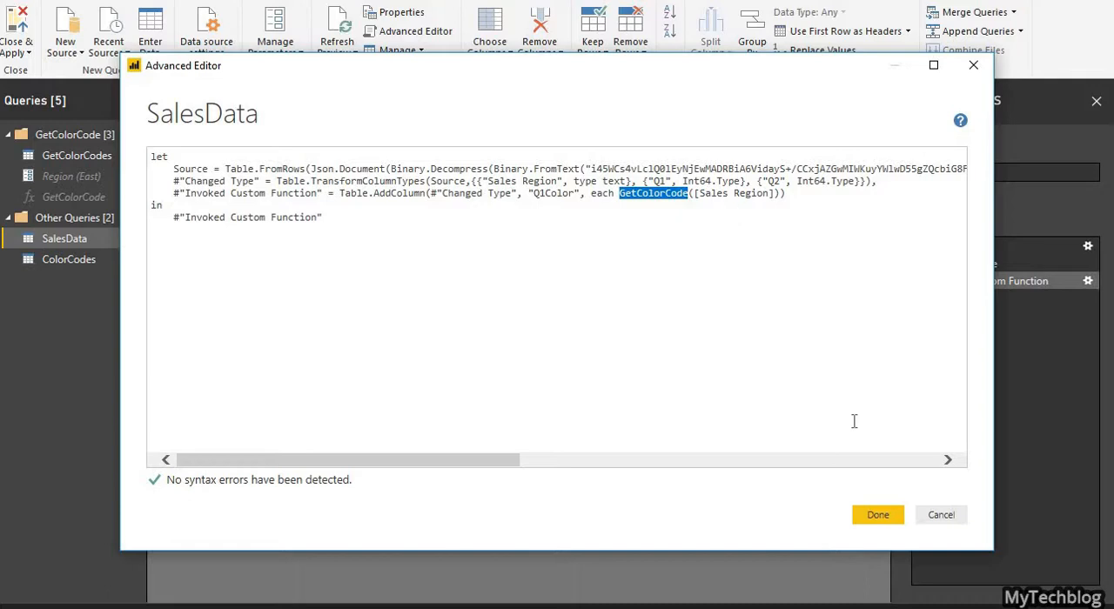
pyautogui.click(877, 516)
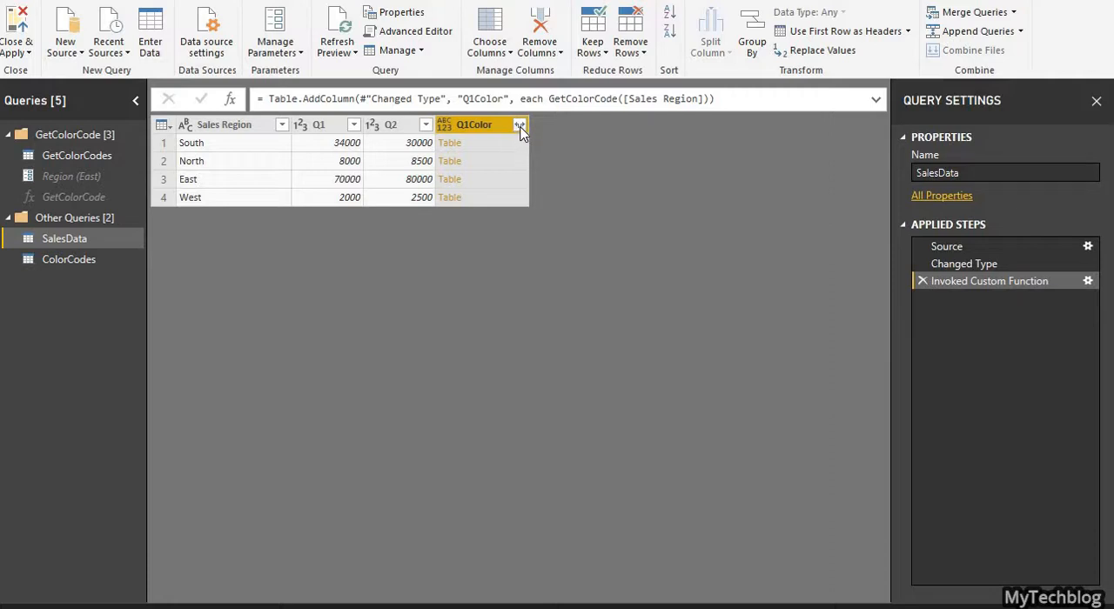
# Step: Expand the Q1Color table column in SalesData to only its Q1Color field, without the original column name as prefix
pyautogui.click(520, 126)
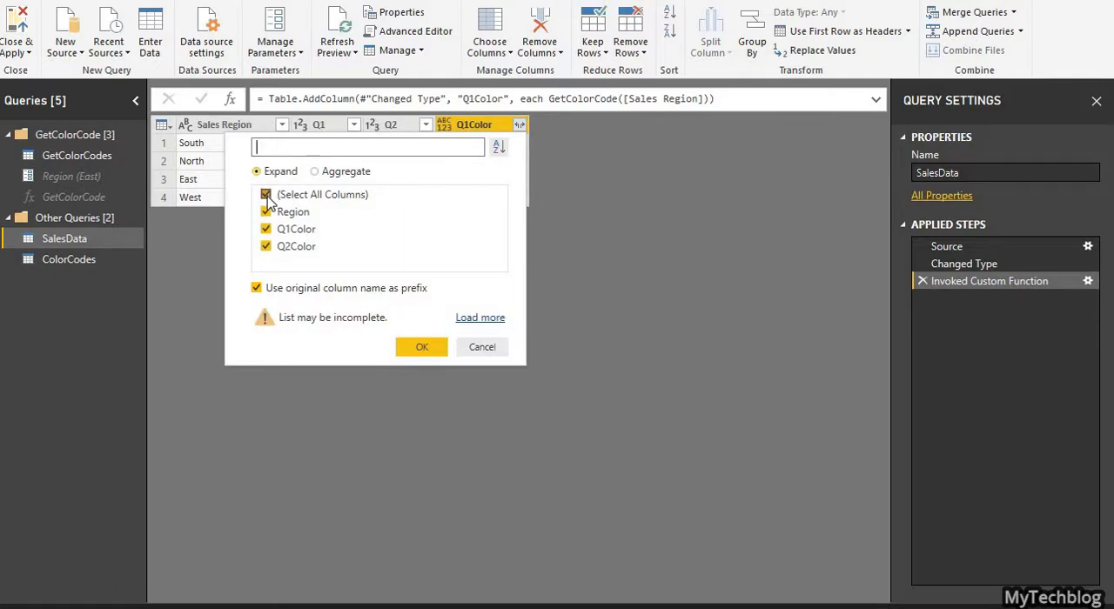
pyautogui.click(266, 195)
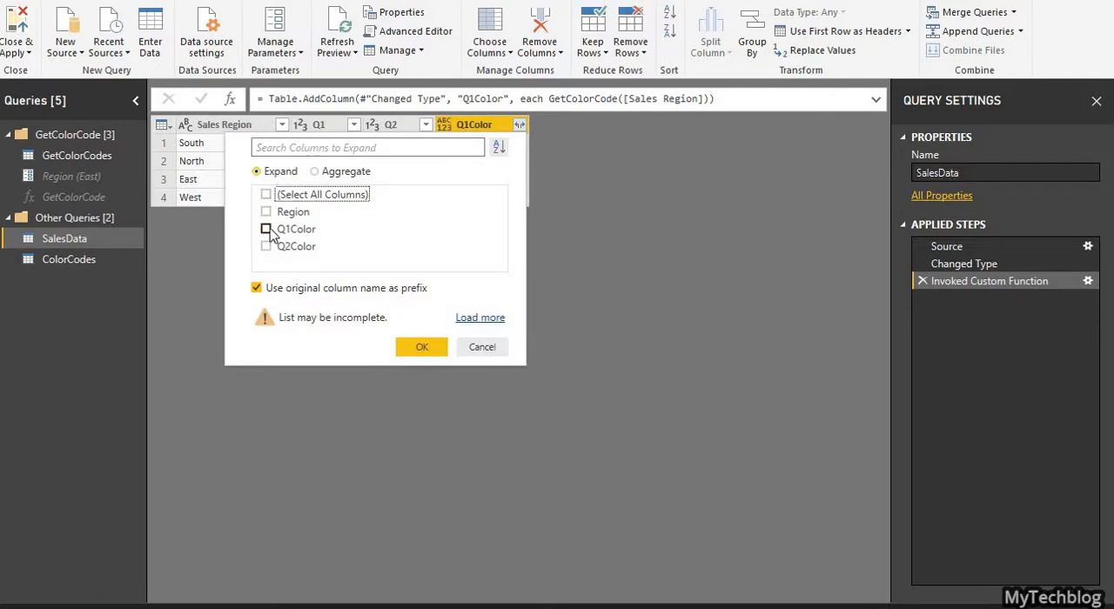
pyautogui.click(267, 230)
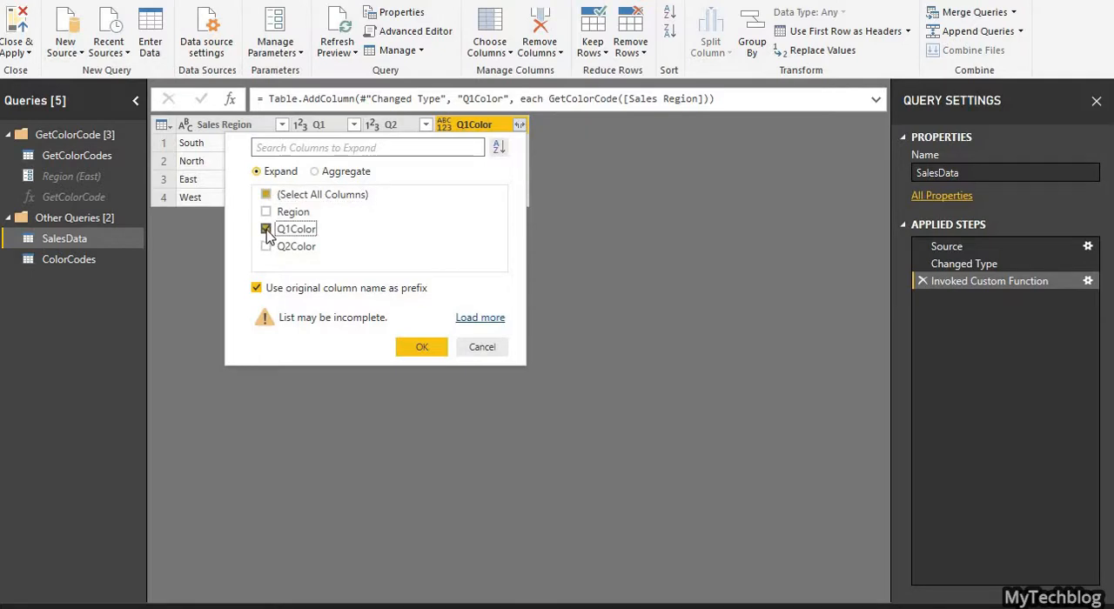
pyautogui.click(256, 289)
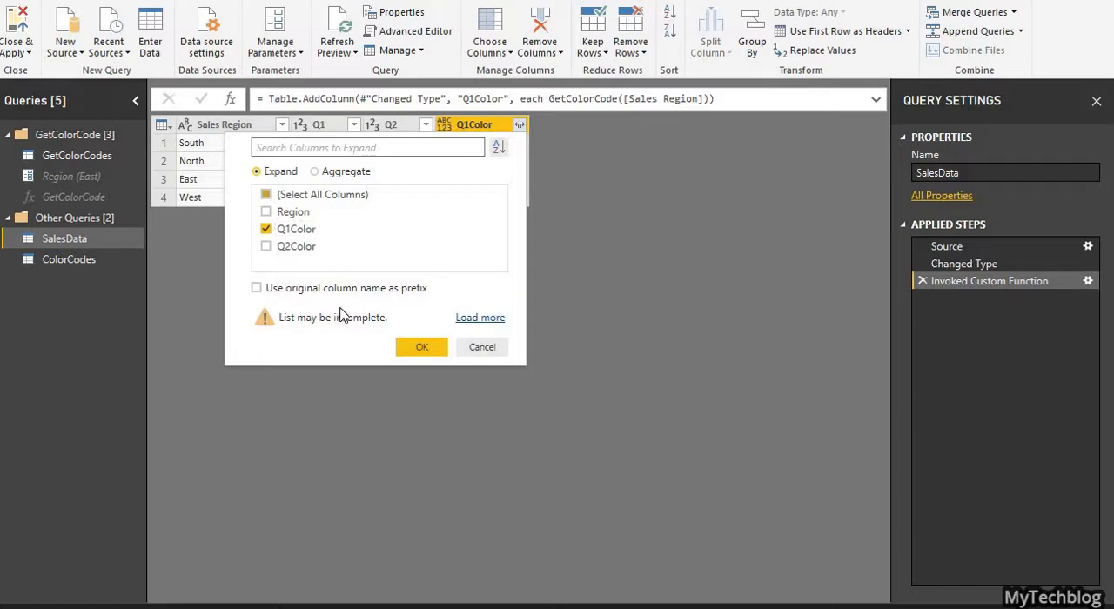
pyautogui.click(422, 348)
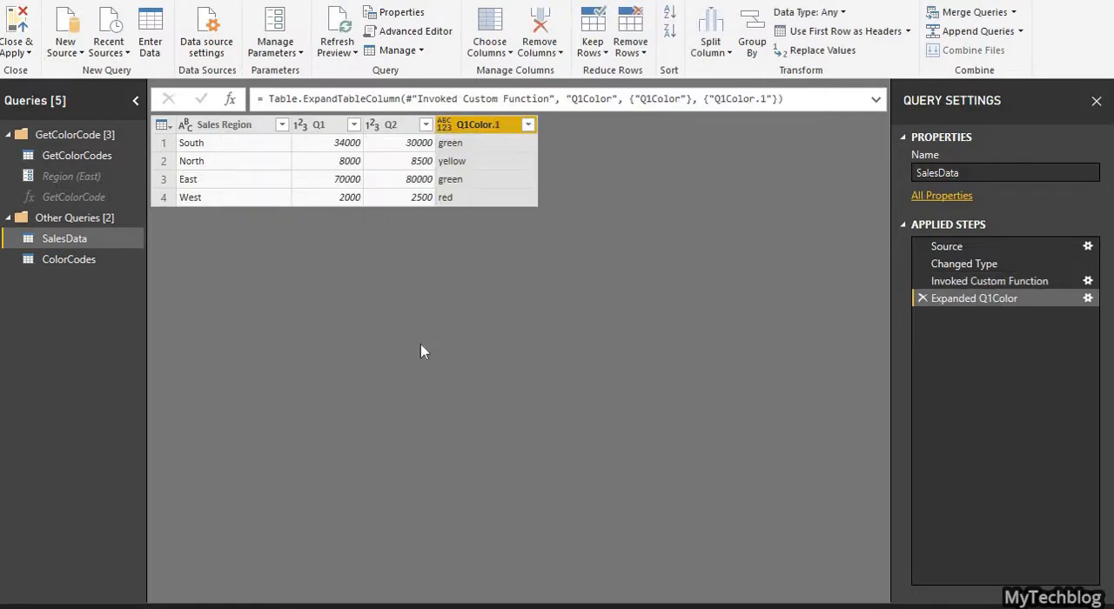
# Step: Rename the expanded color column in SalesData to Q1Color
pyautogui.doubleClick(486, 125)
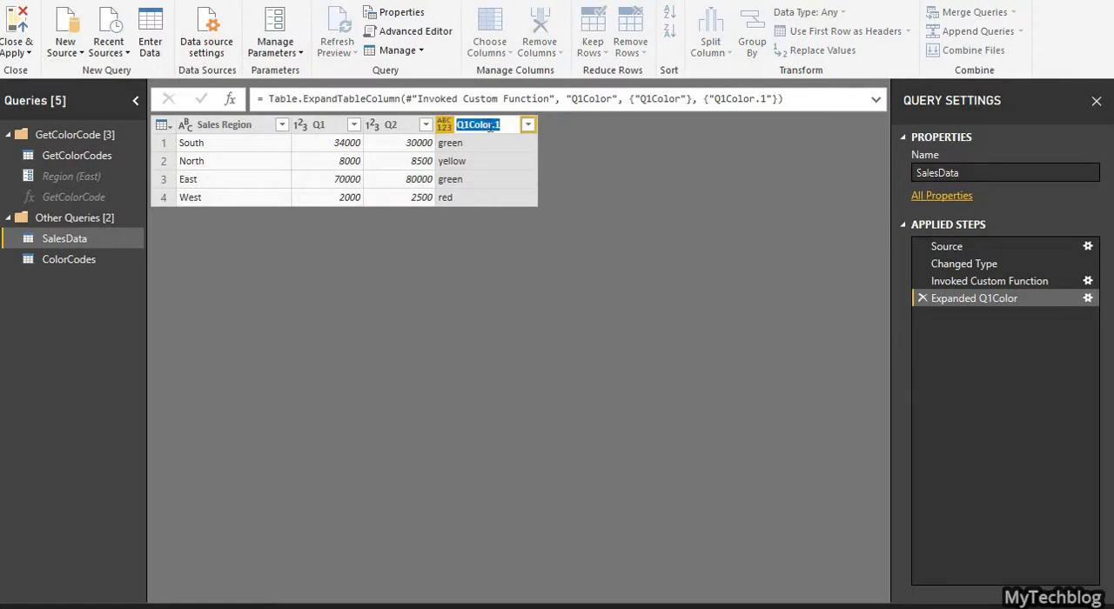
pyautogui.click(494, 127)
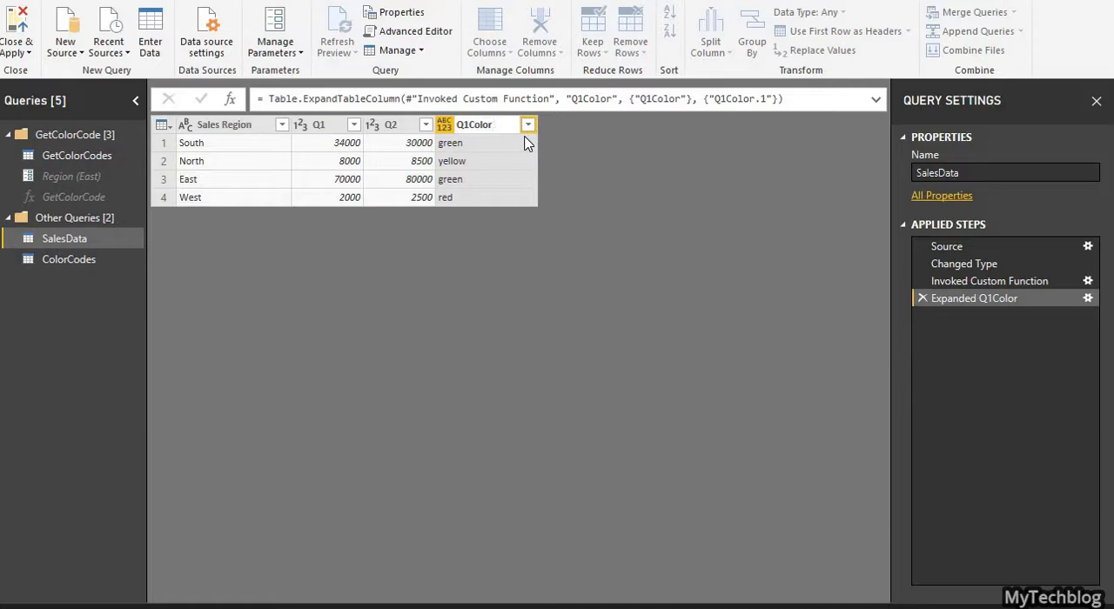
pyautogui.press('Return')
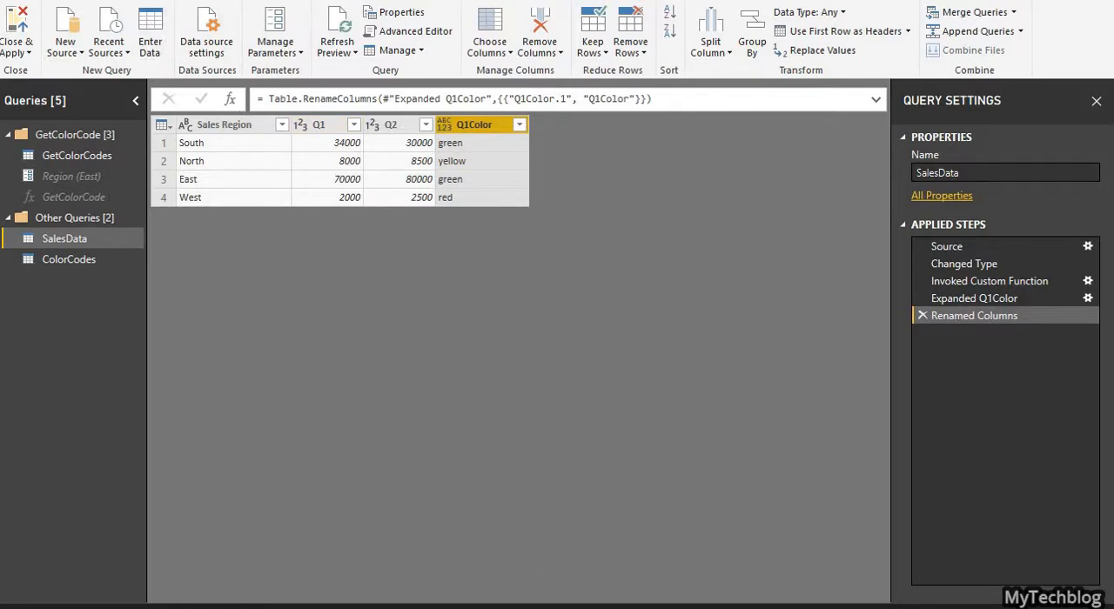
# Step: Add a Q2Color column to SalesData by invoking the GetColorCode function with the Sales Region column as its Region argument
pyautogui.click(149, 1)
pyautogui.click(139, 48)
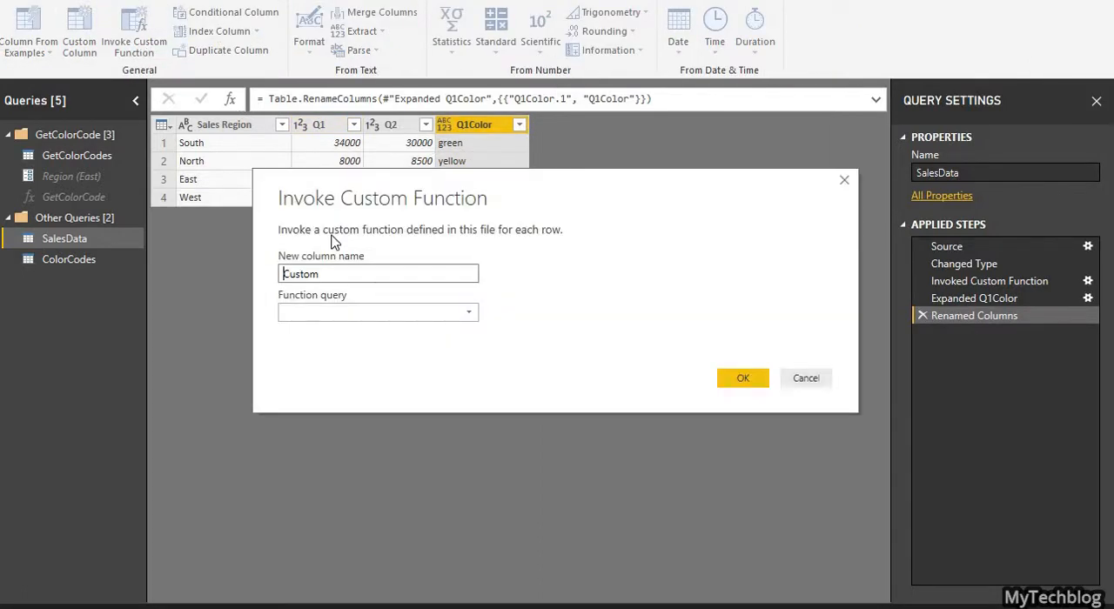
pyautogui.moveTo(368, 274); pyautogui.dragTo(249, 276)
pyautogui.write('Q2Color')
pyautogui.click(335, 311)
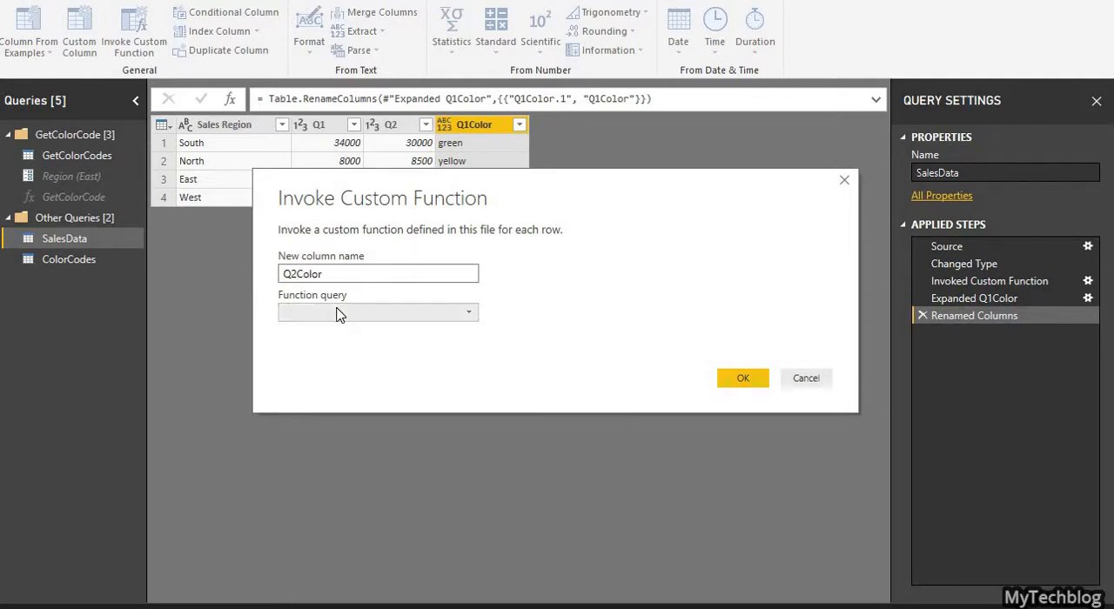
pyautogui.click(337, 340)
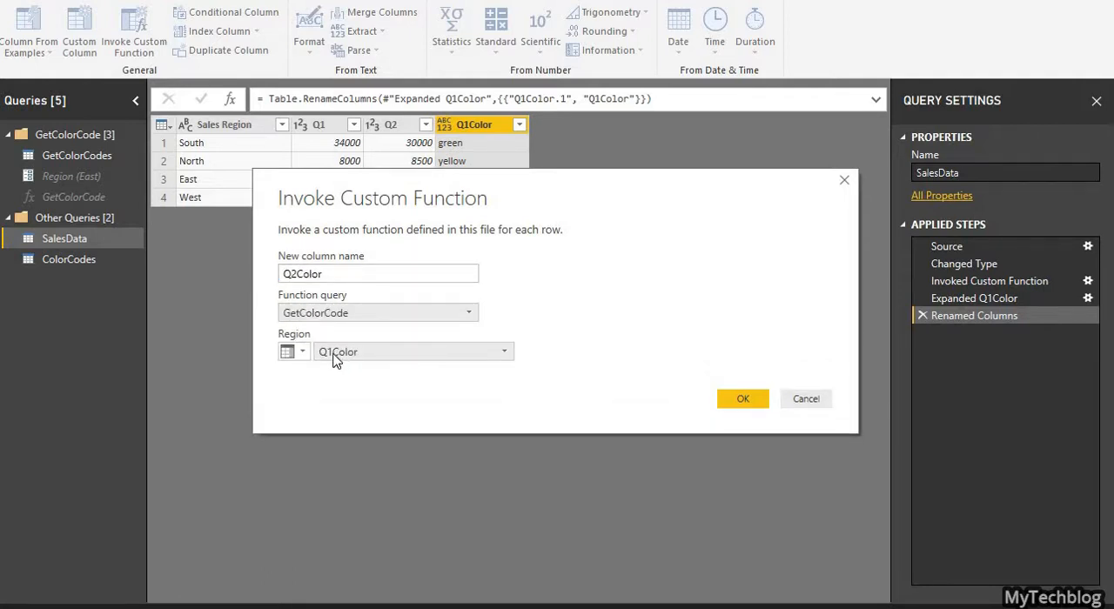
pyautogui.click(338, 357)
pyautogui.click(339, 372)
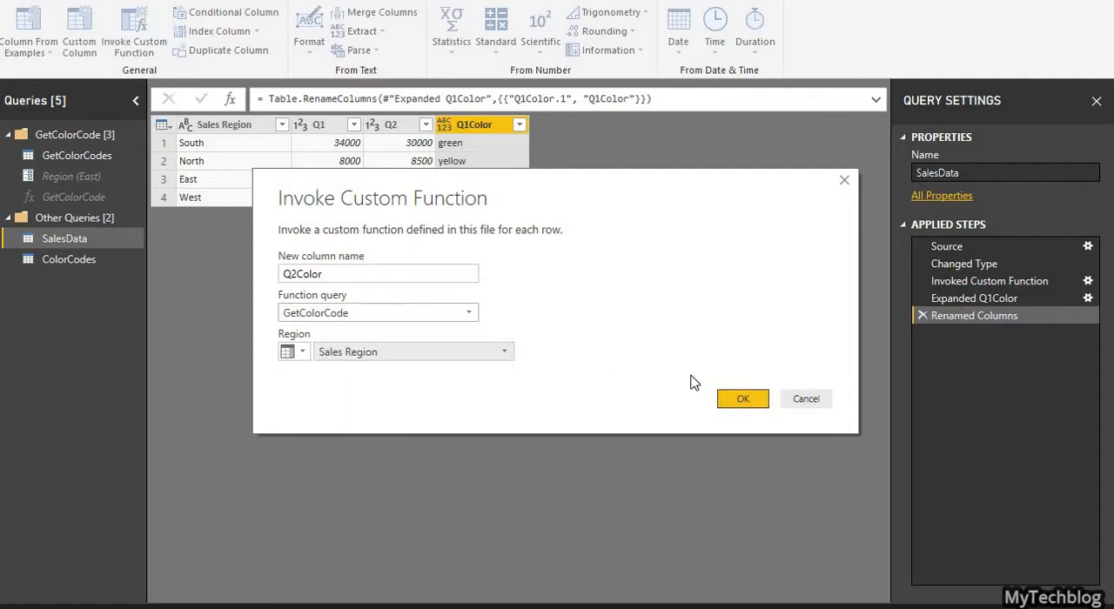
pyautogui.click(744, 400)
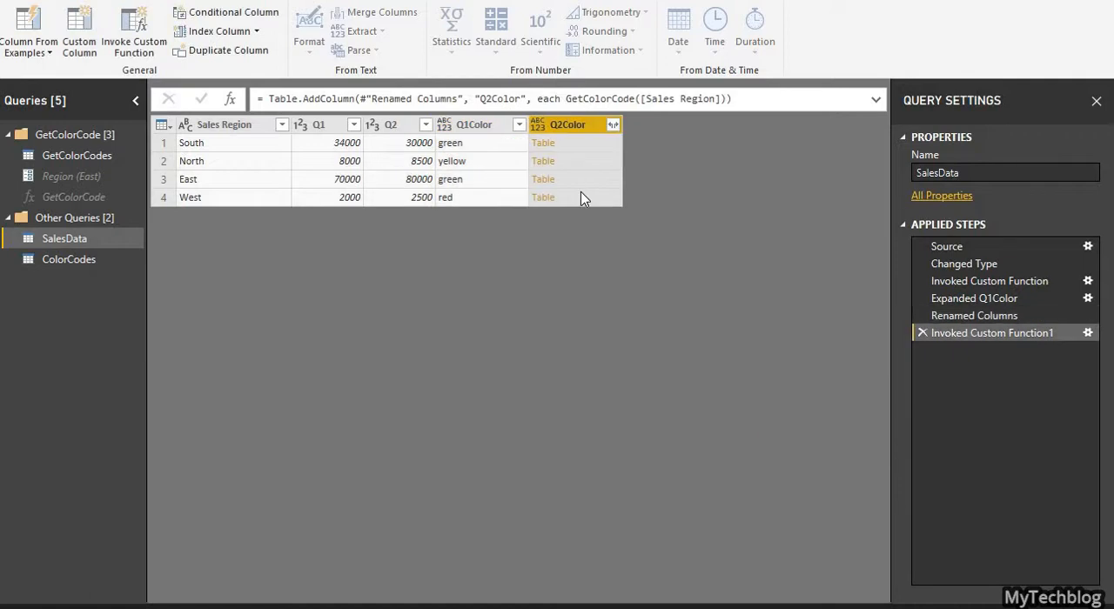
# Step: Expand the Q2Color table column to only its Q2Color field, without prefix, and rename the resulting column to Q2Color
pyautogui.click(614, 124)
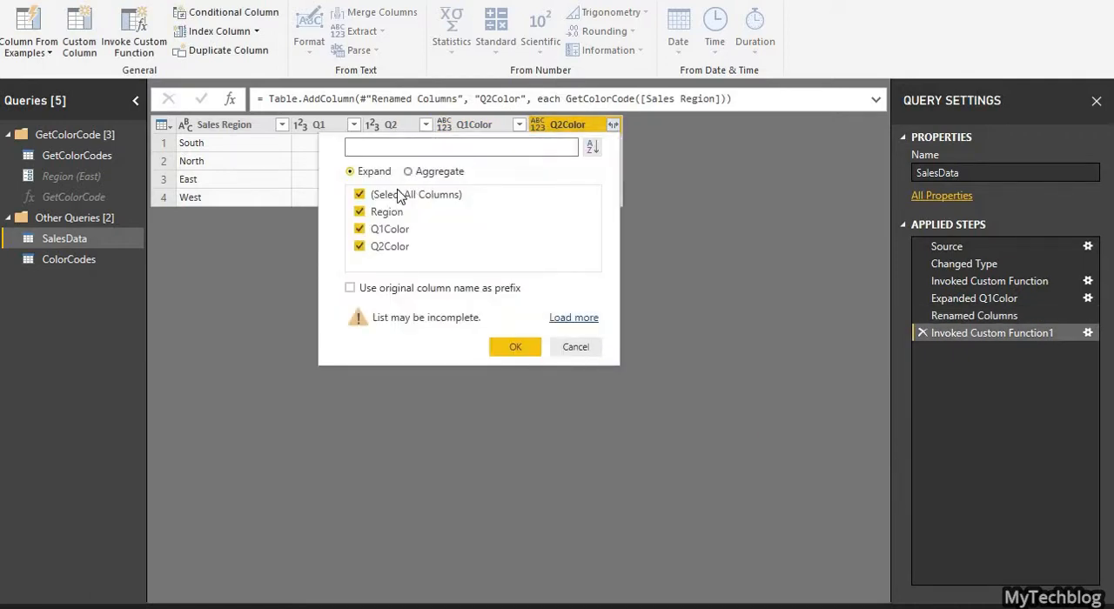
pyautogui.click(360, 195)
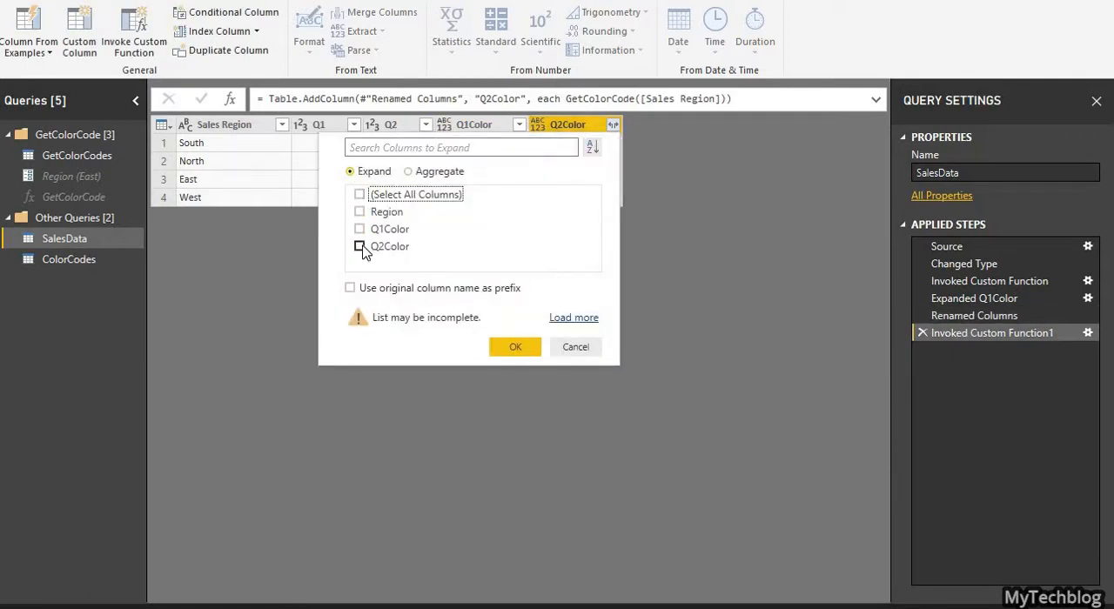
pyautogui.click(359, 247)
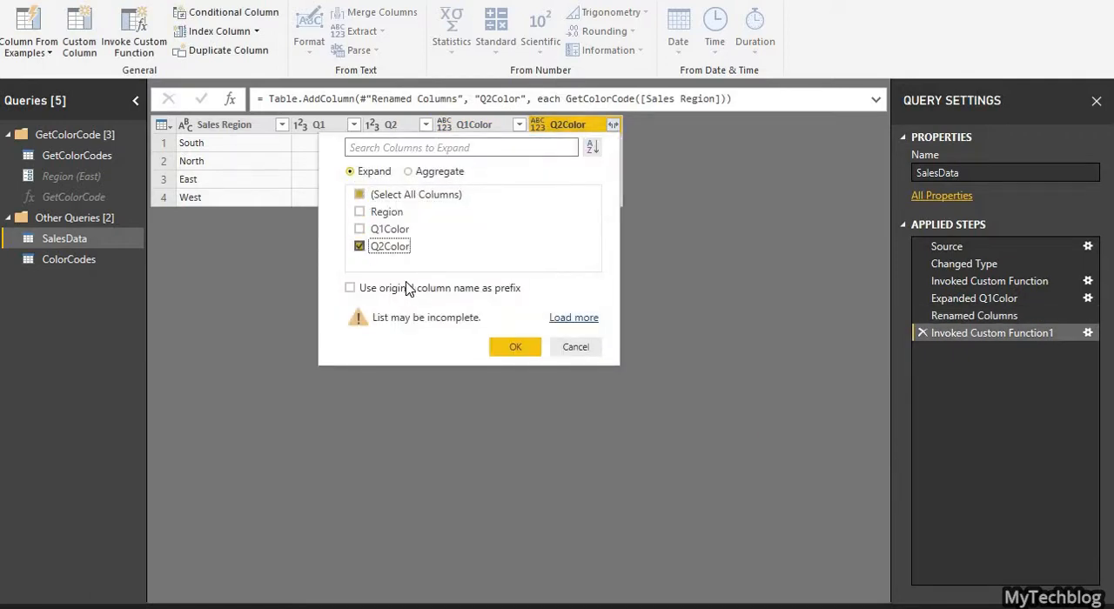
pyautogui.click(510, 347)
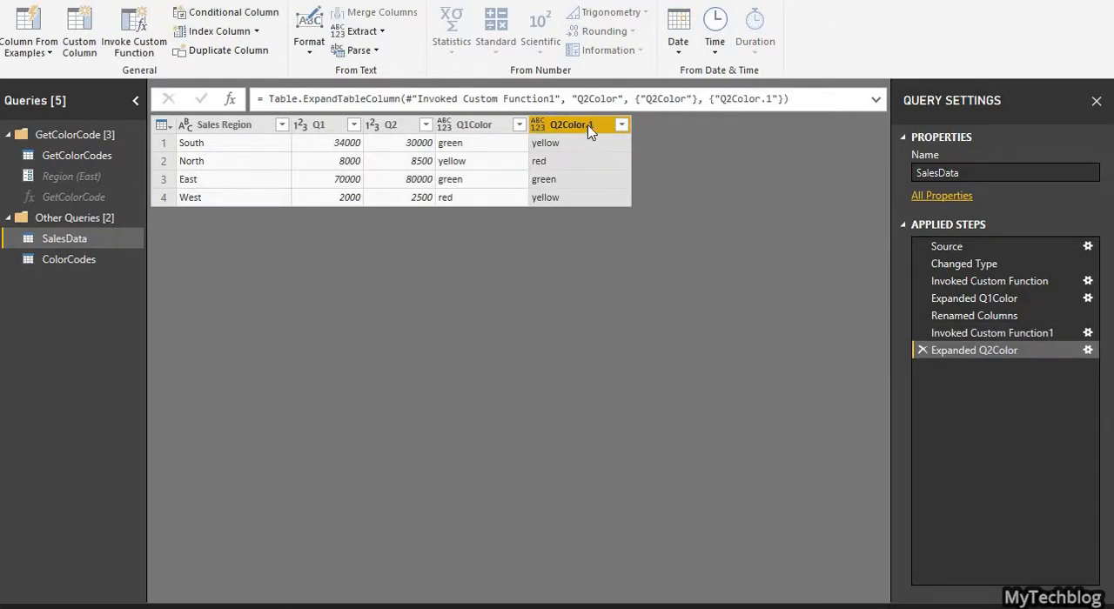
pyautogui.doubleClick(593, 126)
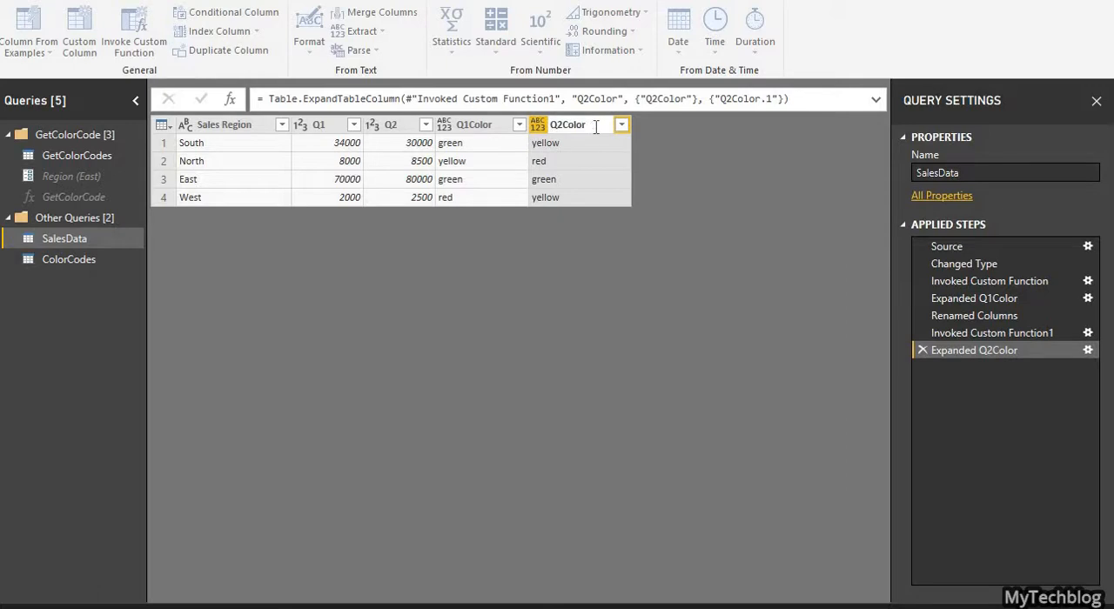
pyautogui.press('Return')
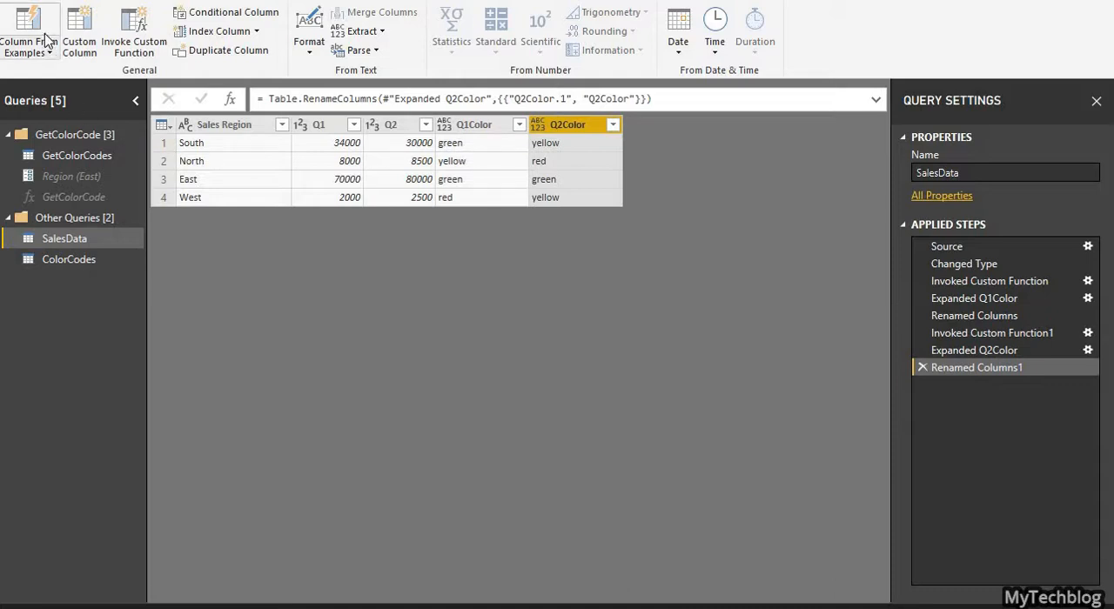
# Step: Close the query editor with the changes applied and format Q1's background color by field value based on SalesData's Q1Color field
pyautogui.click(63, 0)
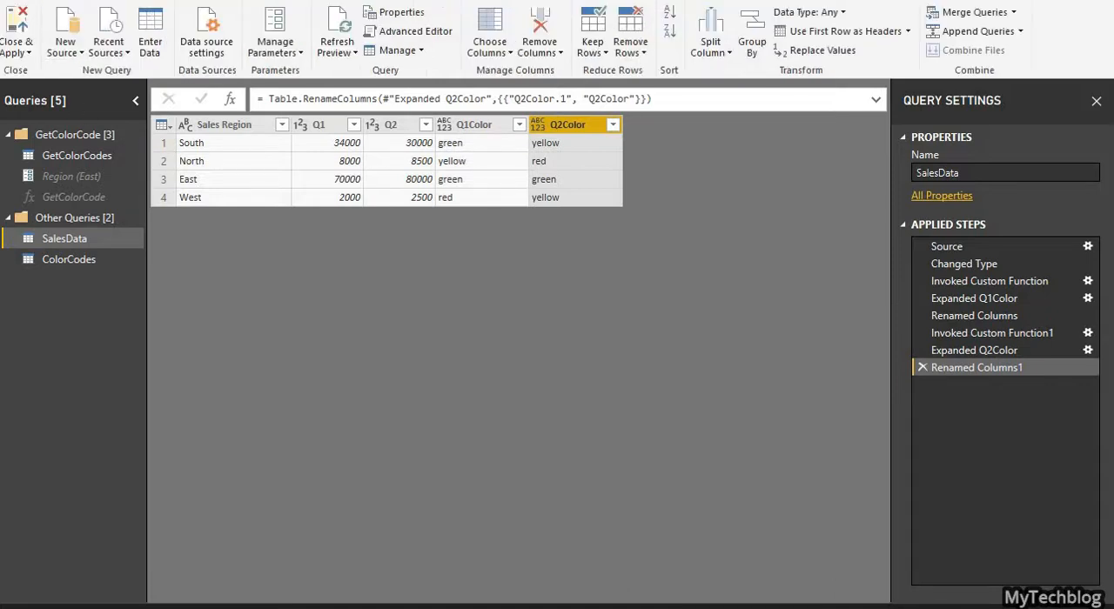
pyautogui.click(21, 25)
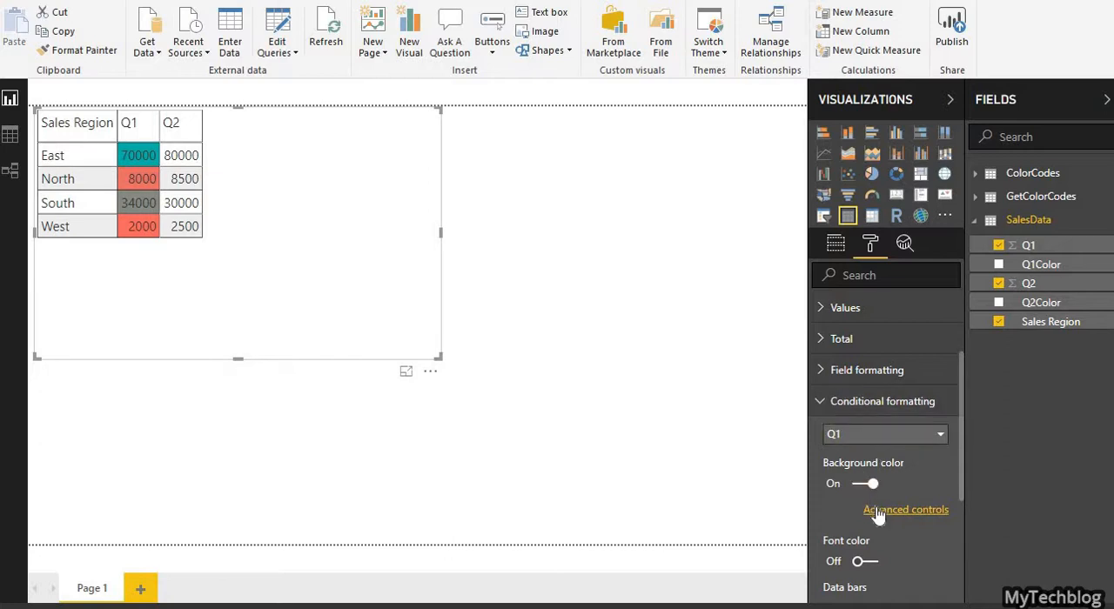
pyautogui.click(905, 510)
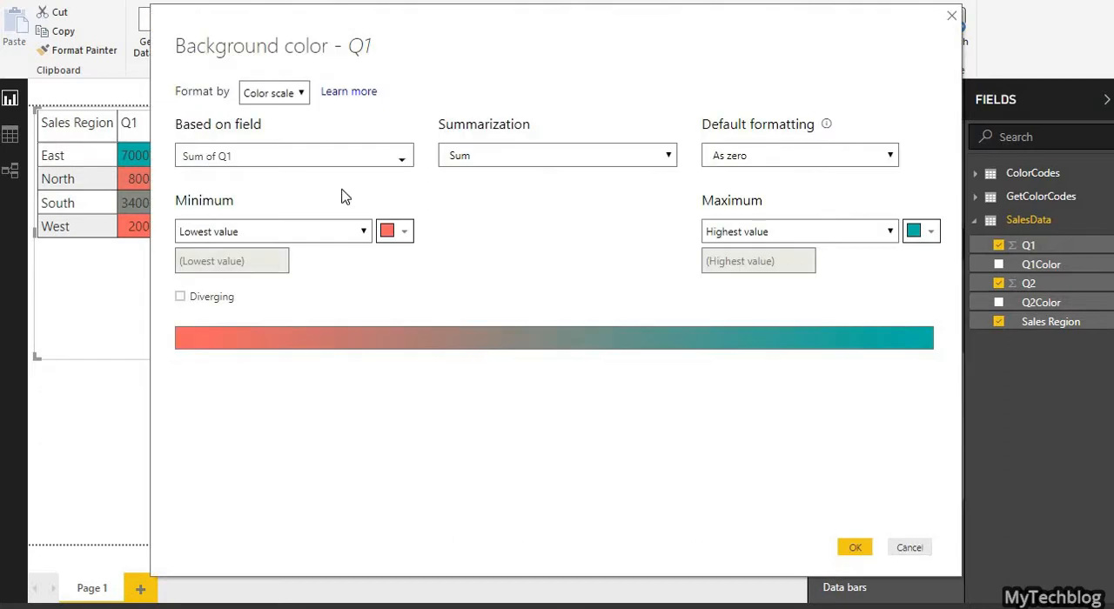
pyautogui.click(294, 101)
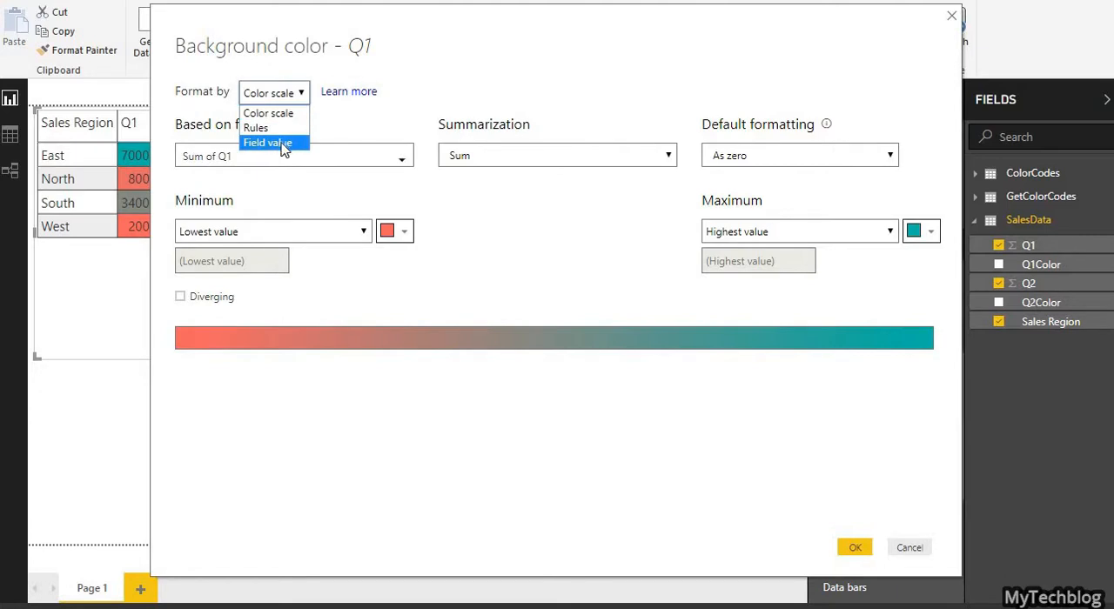
pyautogui.click(280, 144)
pyautogui.click(280, 157)
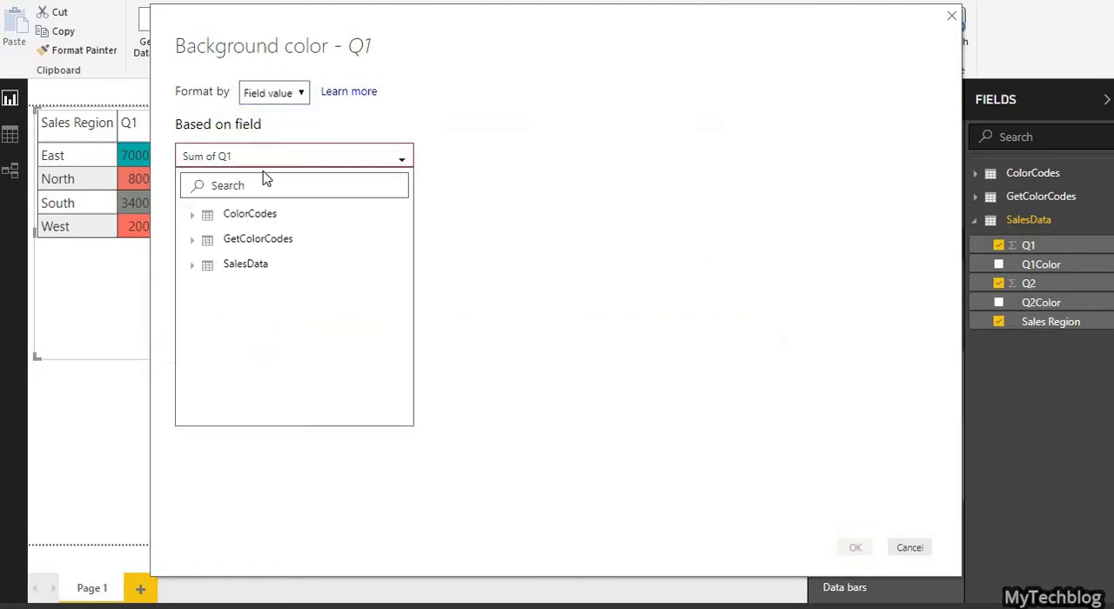
pyautogui.click(193, 267)
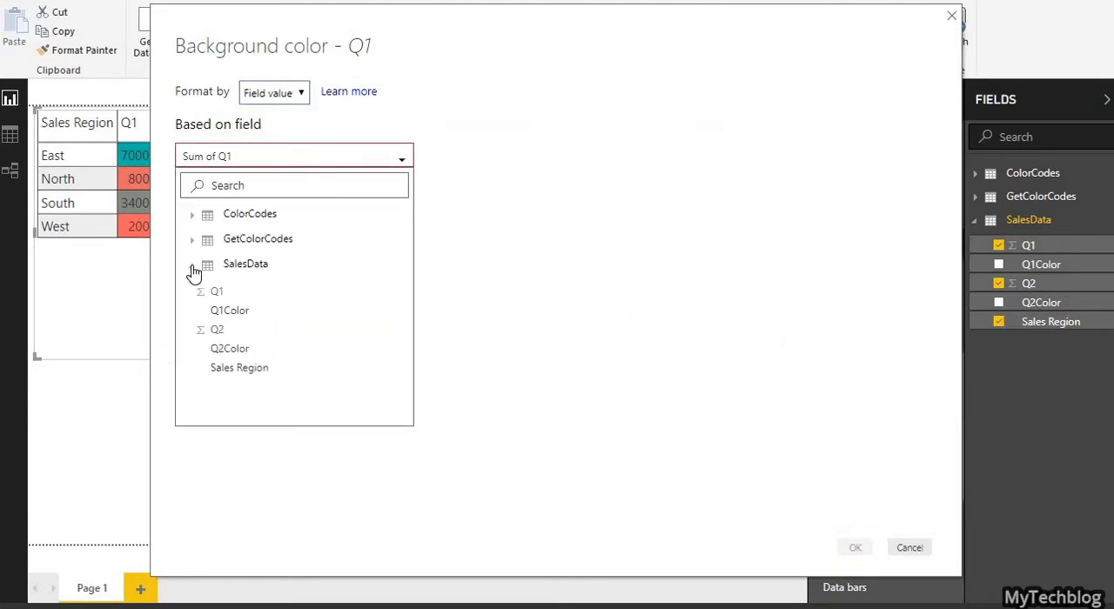
pyautogui.click(229, 313)
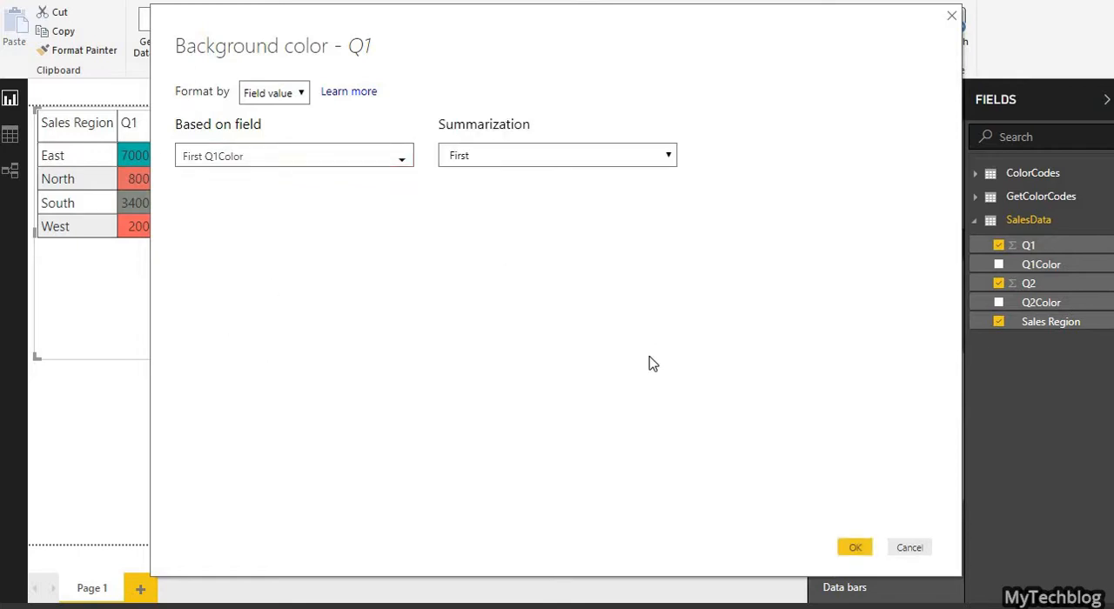
pyautogui.click(853, 548)
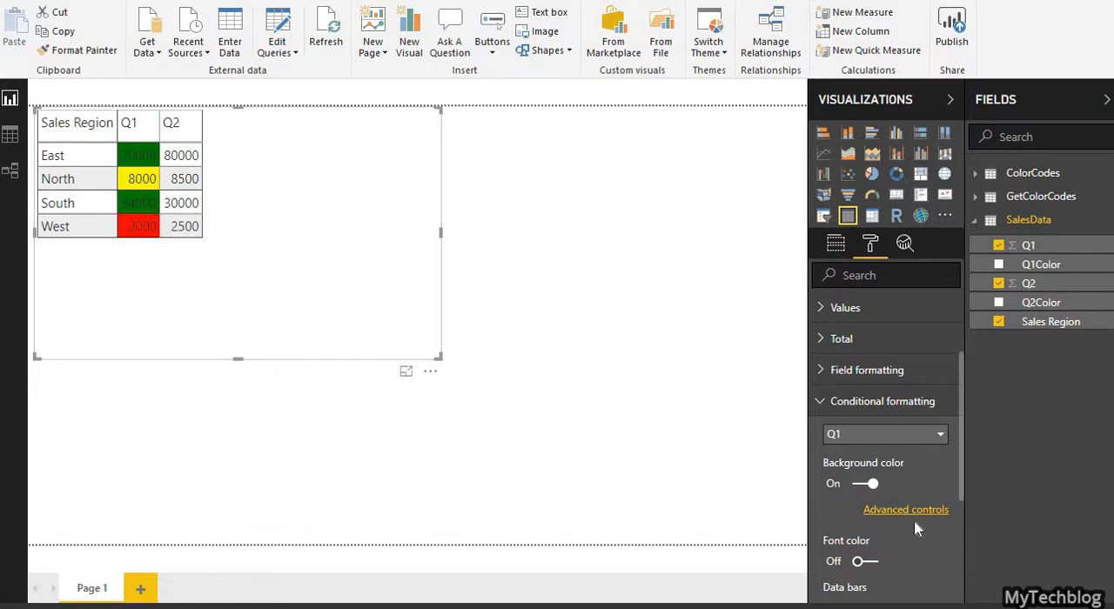
# Step: Enable background color conditional formatting for Q2 and format it by field value based on SalesData's Q2Color field
pyautogui.click(903, 445)
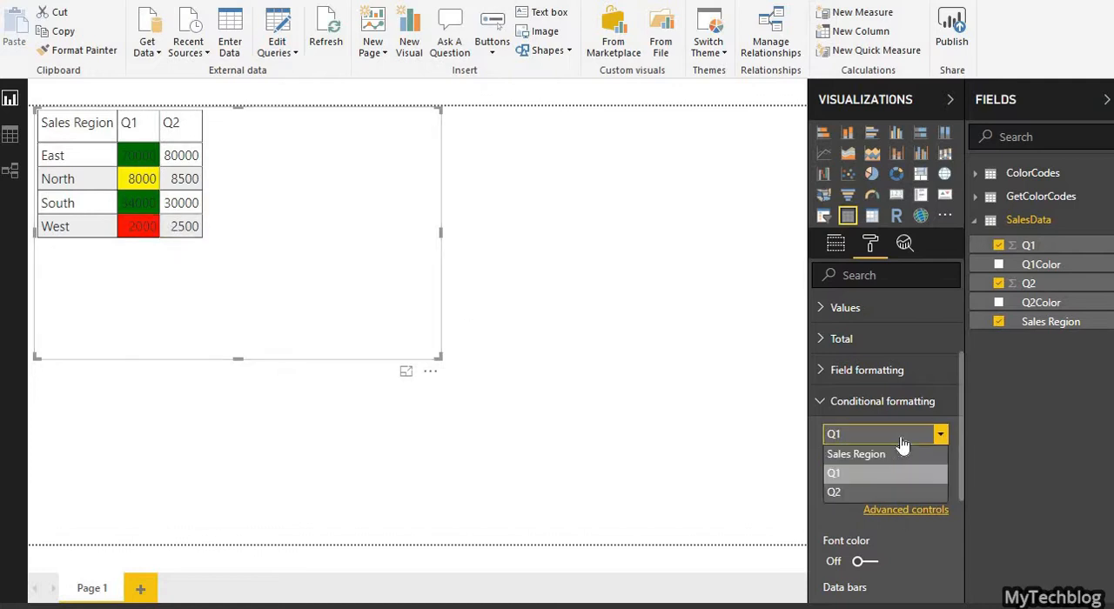
pyautogui.click(839, 492)
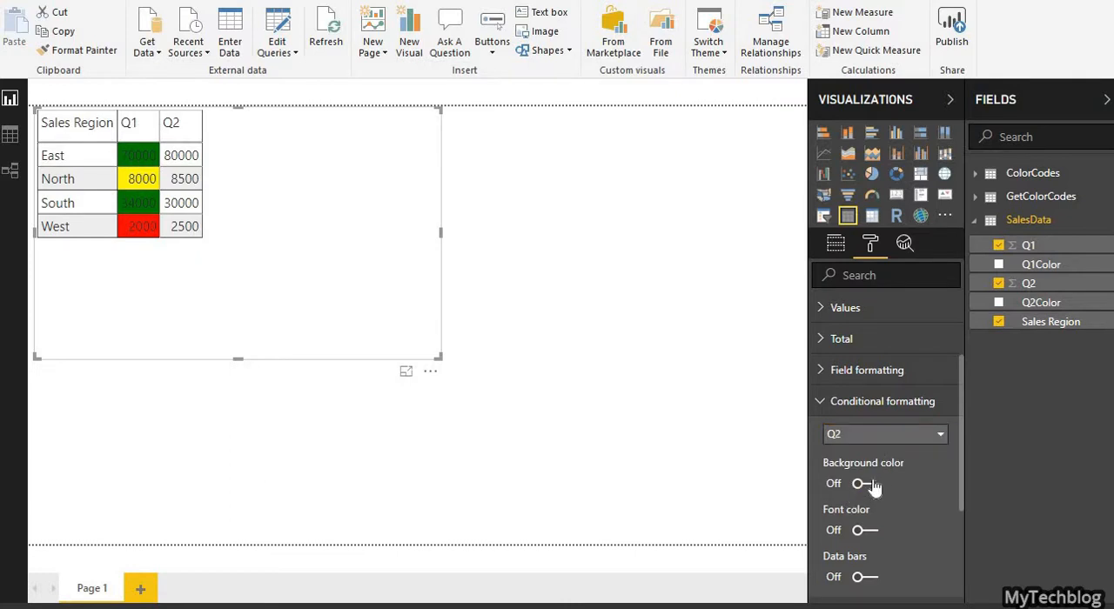
pyautogui.click(873, 486)
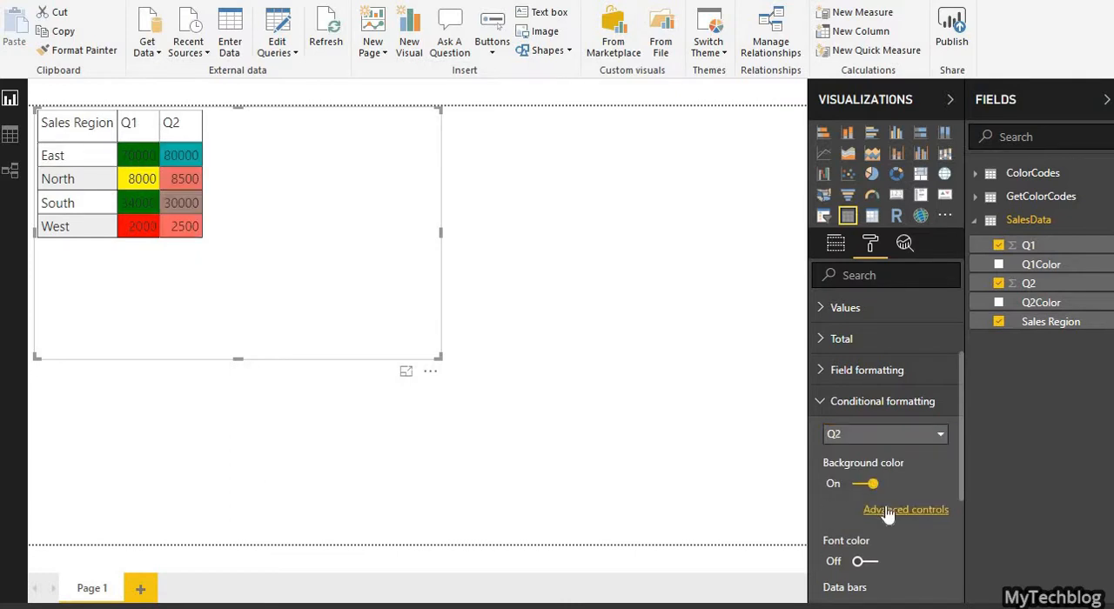
pyautogui.click(886, 511)
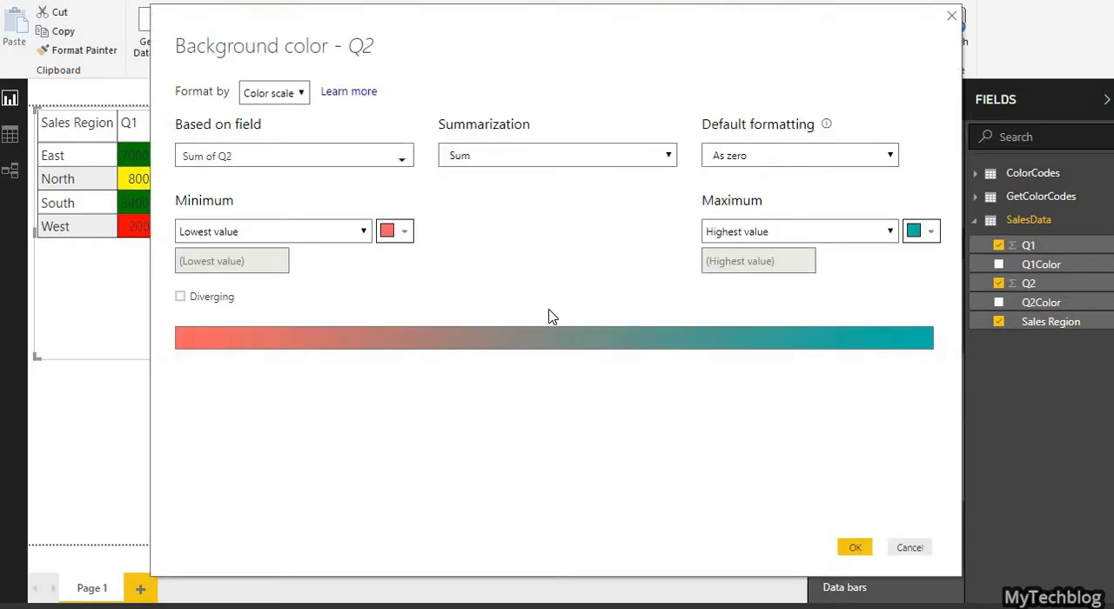
pyautogui.click(275, 93)
pyautogui.click(261, 144)
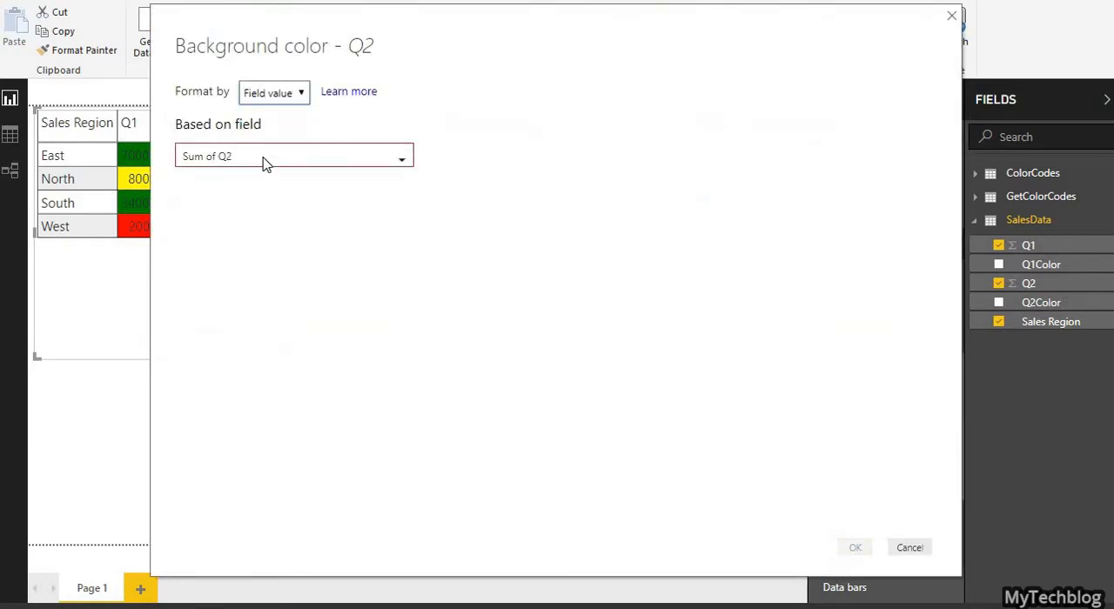
pyautogui.click(265, 164)
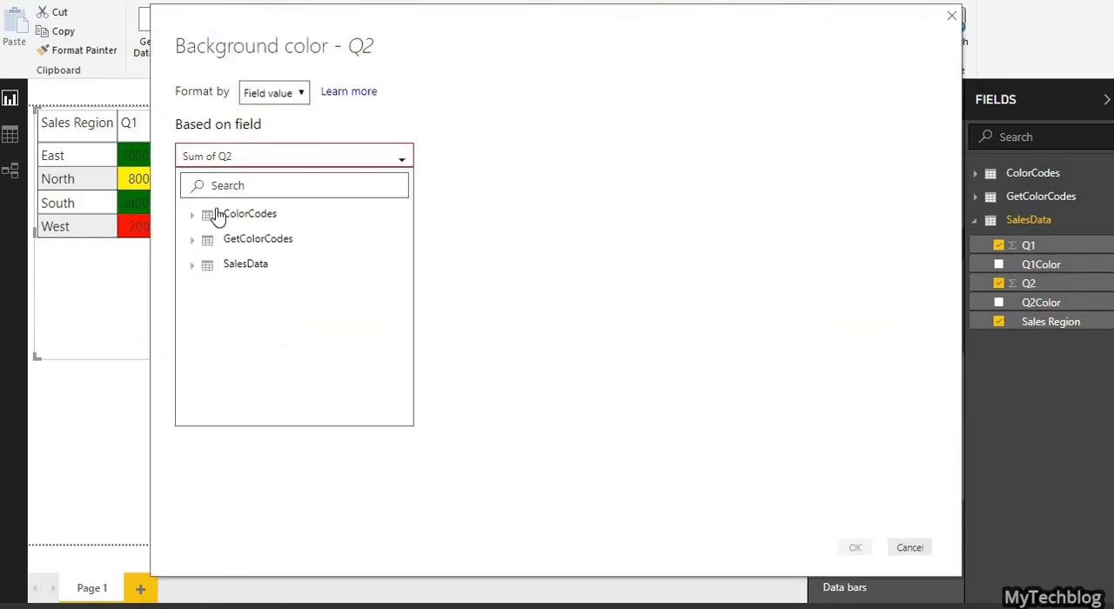
pyautogui.click(195, 268)
pyautogui.click(218, 352)
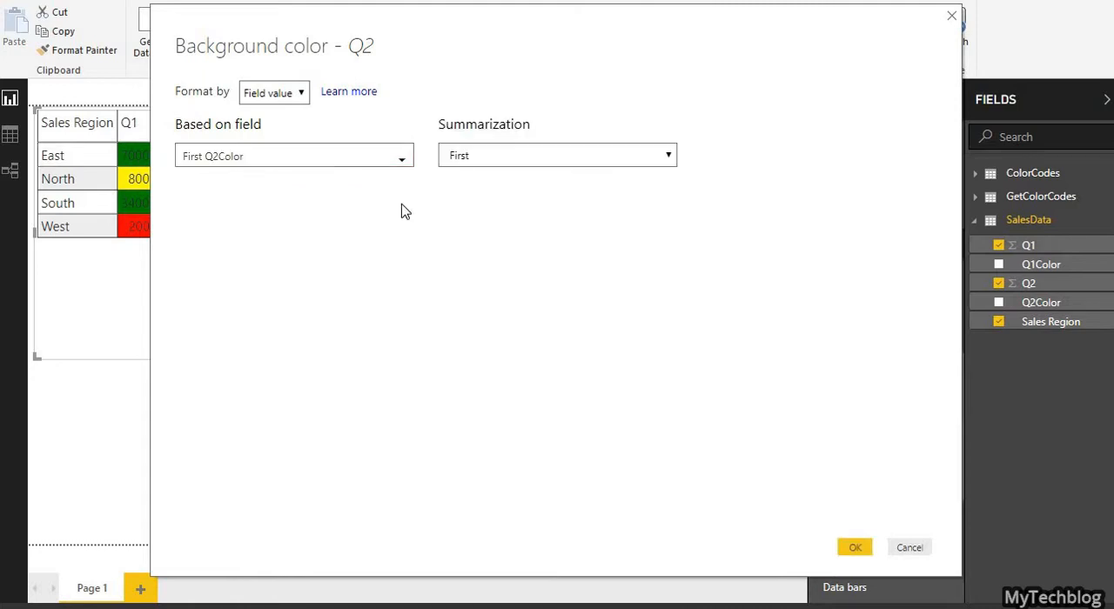
pyautogui.click(856, 549)
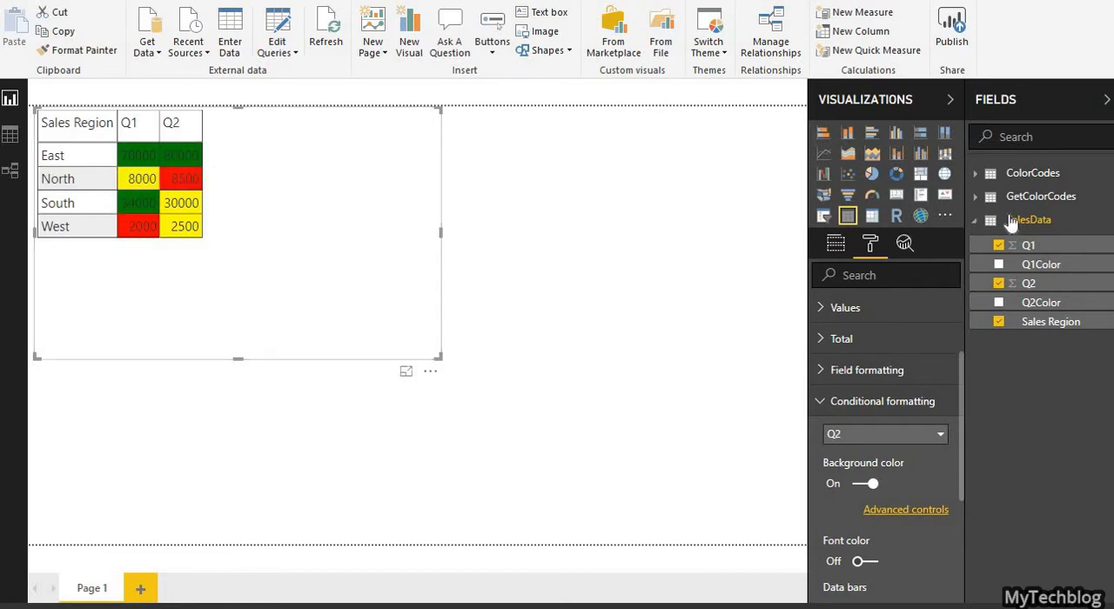
# Step: Open the ColorCodes query in the query editor and bring up the entered table behind its Source step for editing
pyautogui.click(980, 228)
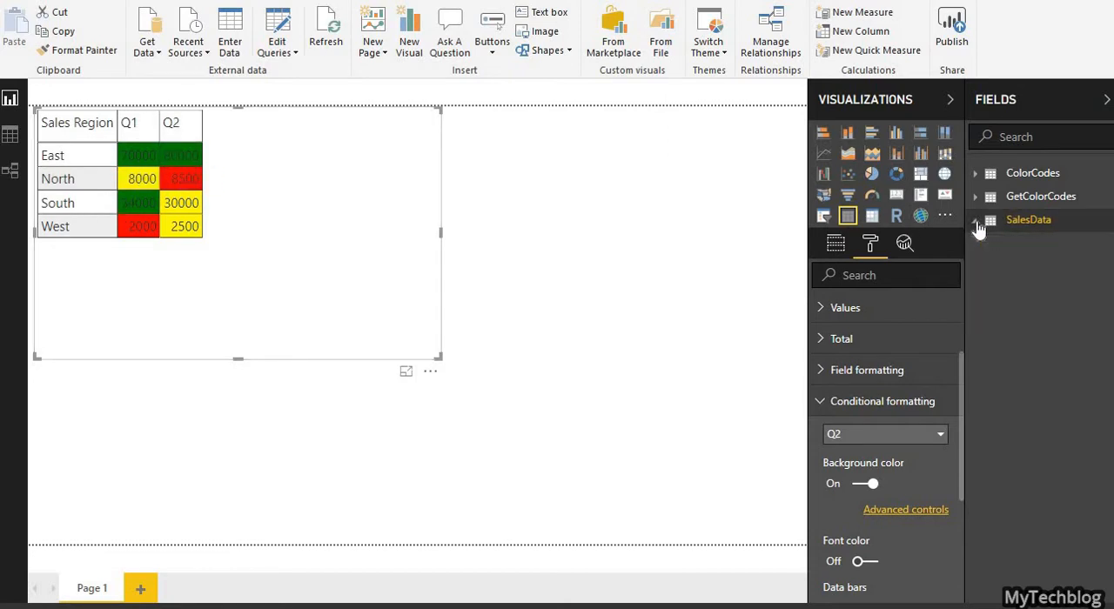
pyautogui.rightClick(1035, 179)
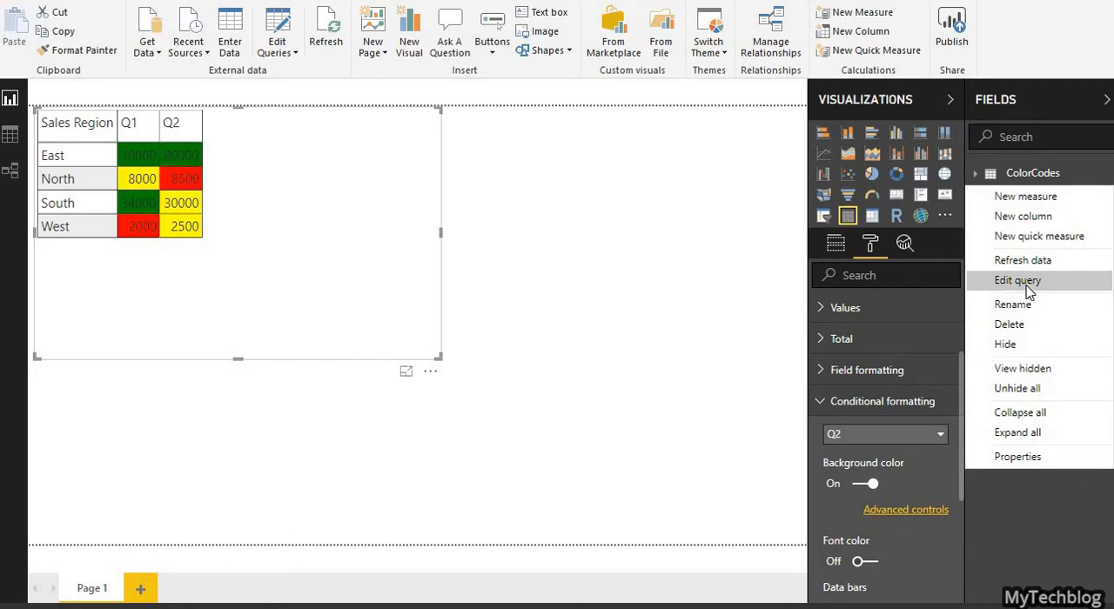
pyautogui.click(1030, 290)
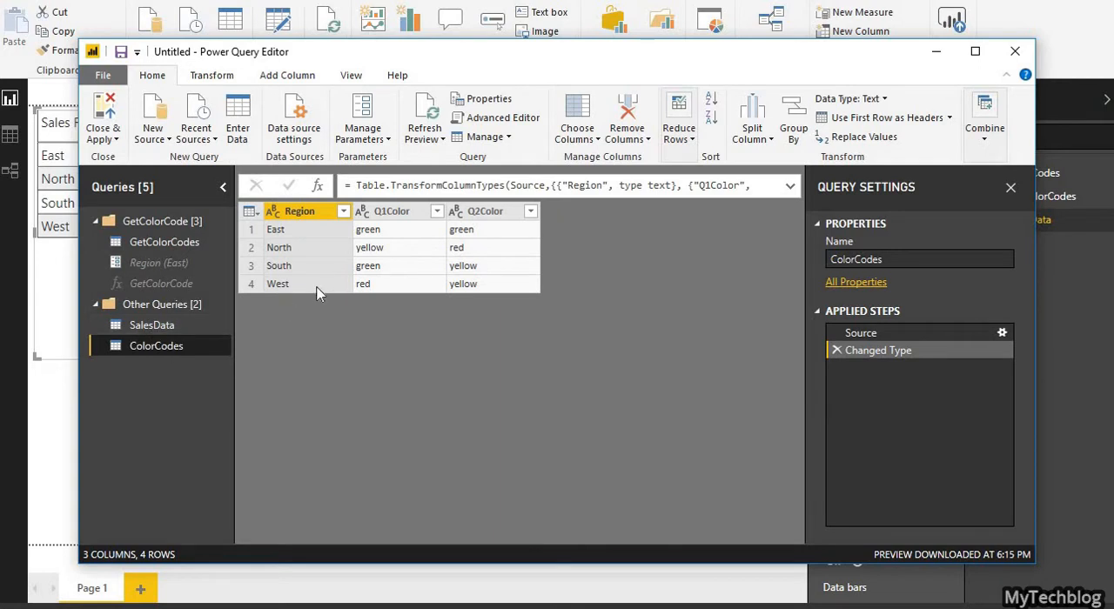
pyautogui.click(474, 254)
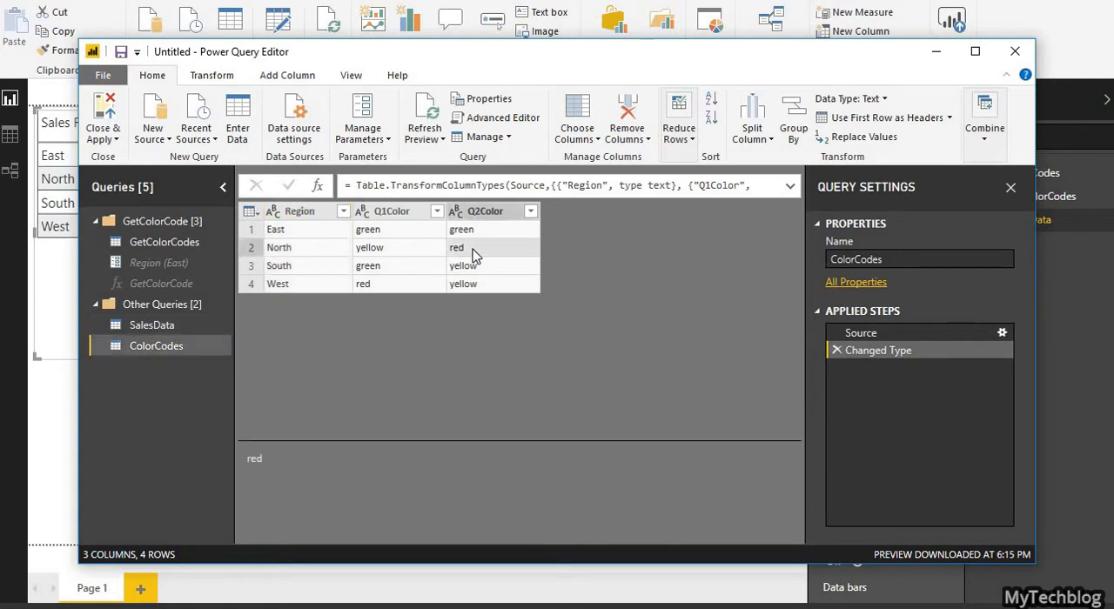
pyautogui.click(1001, 338)
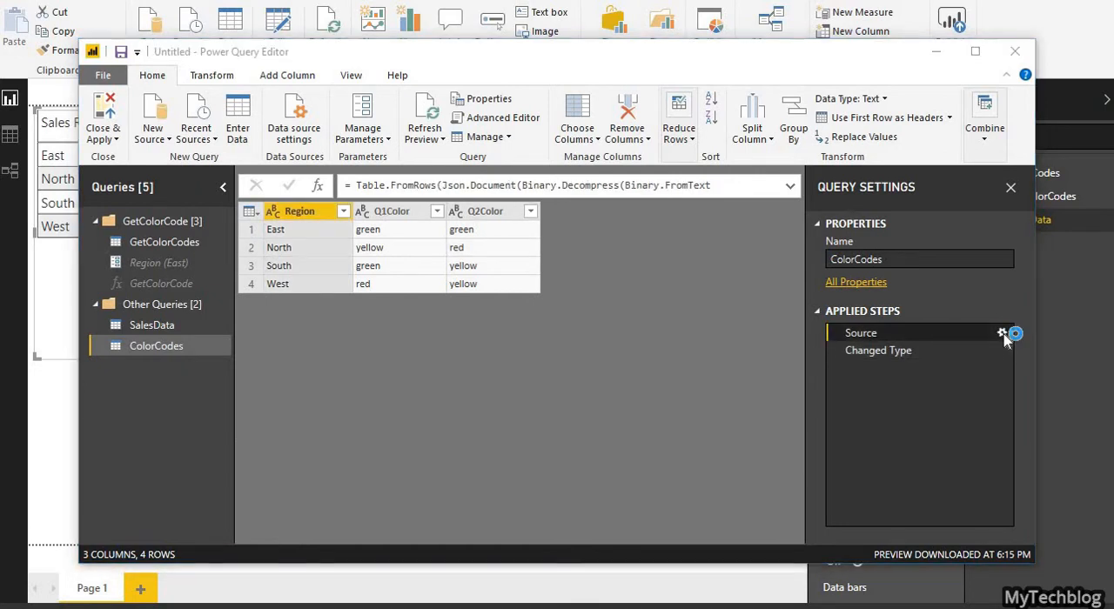
pyautogui.click(1002, 334)
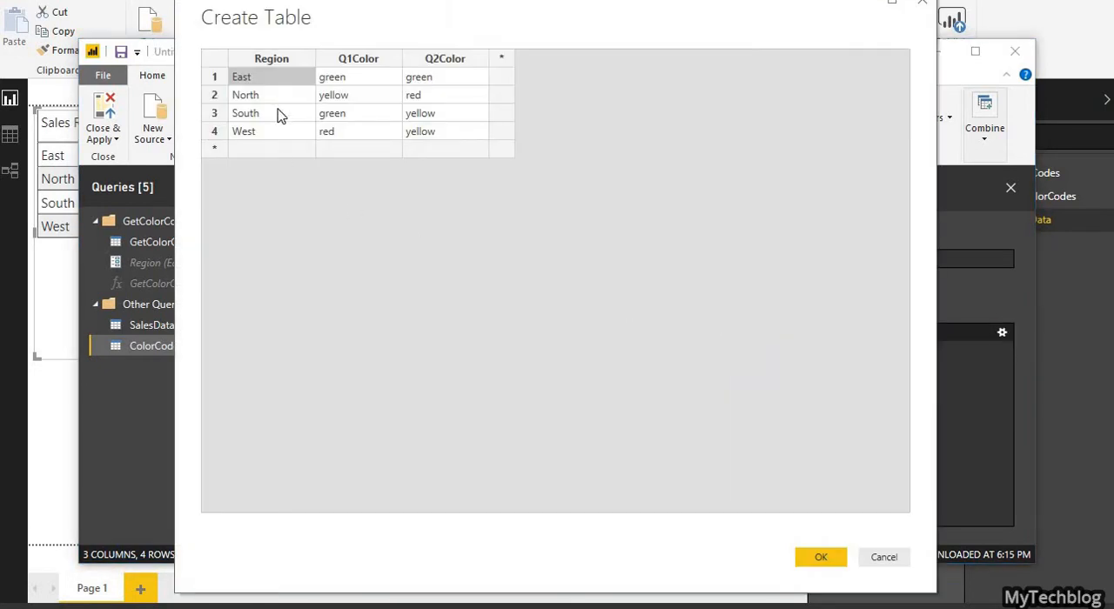
# Step: Set the North region's Q2Color to green in the ColorCodes source table, then close the query editor with the changes applied
pyautogui.click(421, 97)
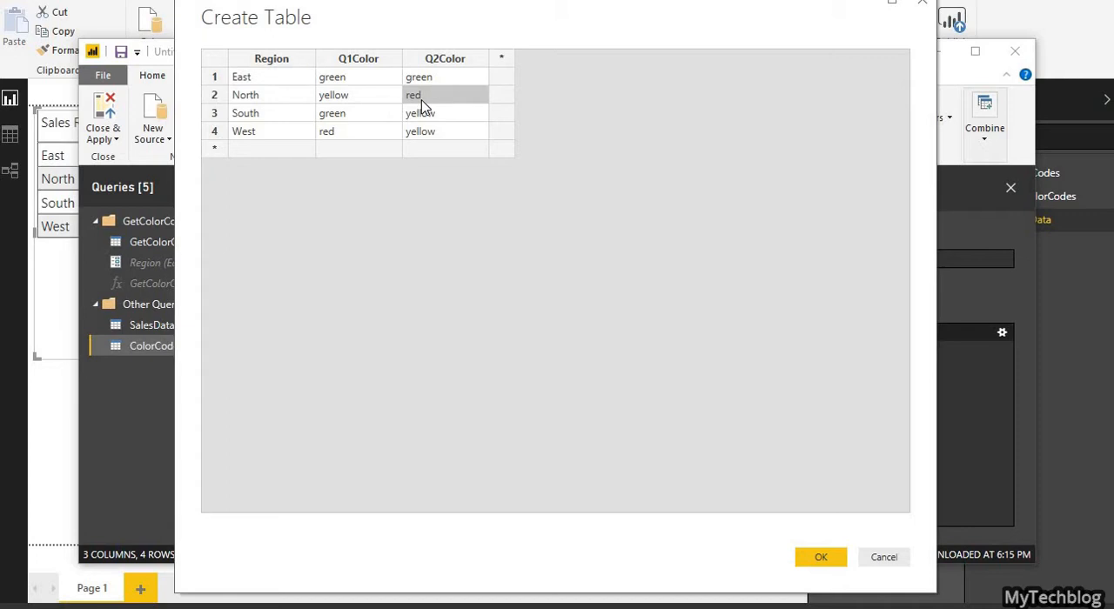
pyautogui.write('g')
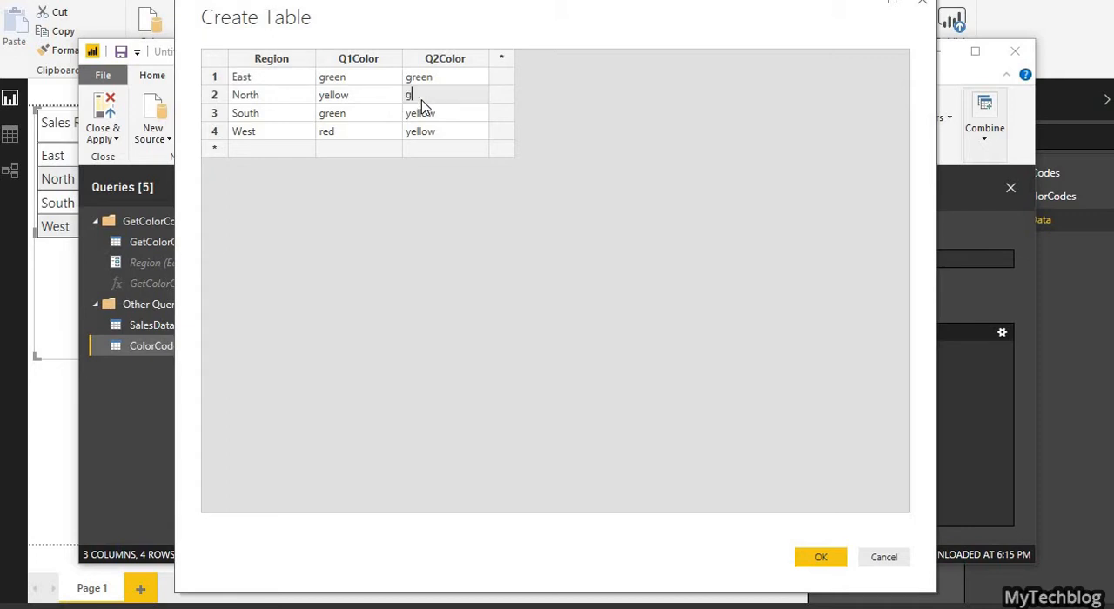
pyautogui.write('reen')
pyautogui.click(814, 560)
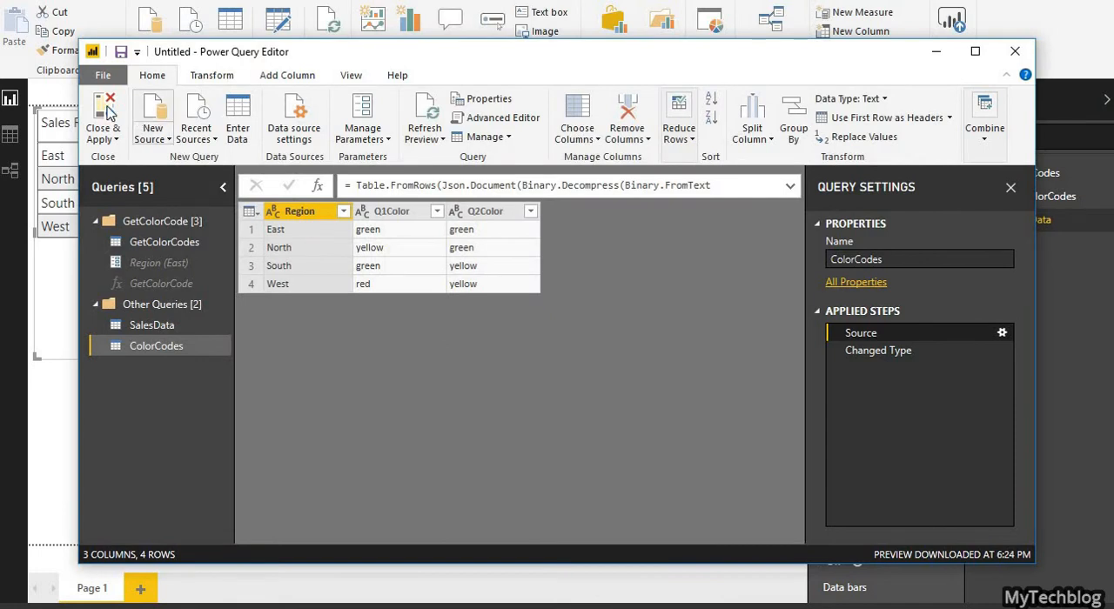
pyautogui.click(102, 111)
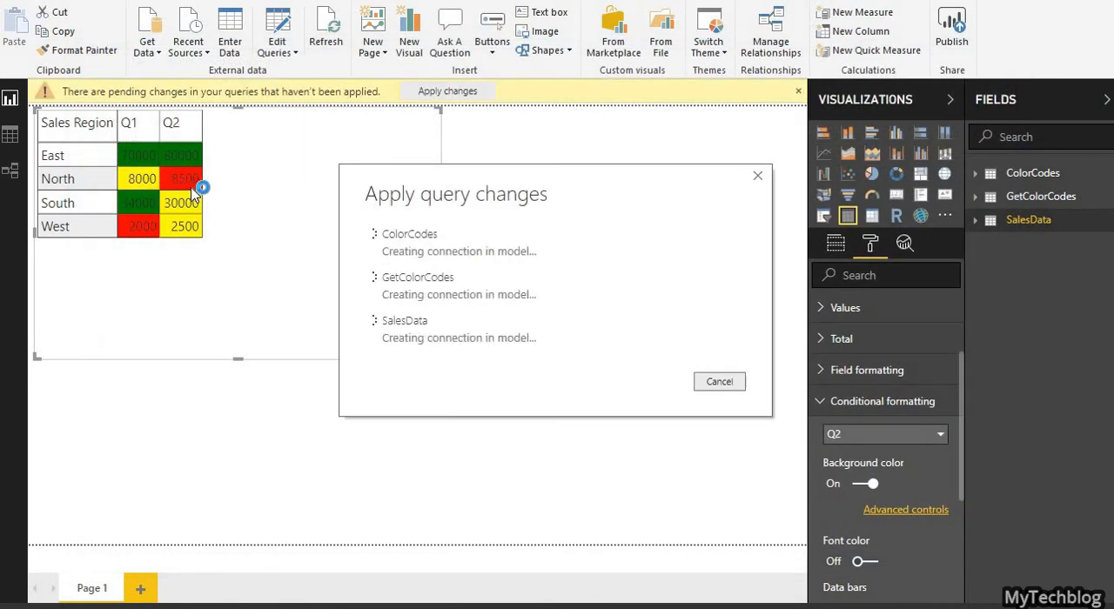